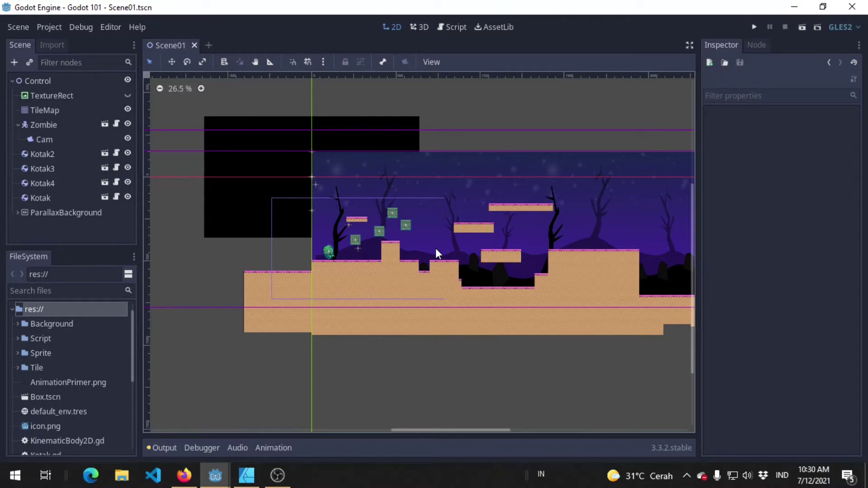
# Save and run the scene, then walk the zombie right, jumping onto crates.
pyautogui.click(757, 28)
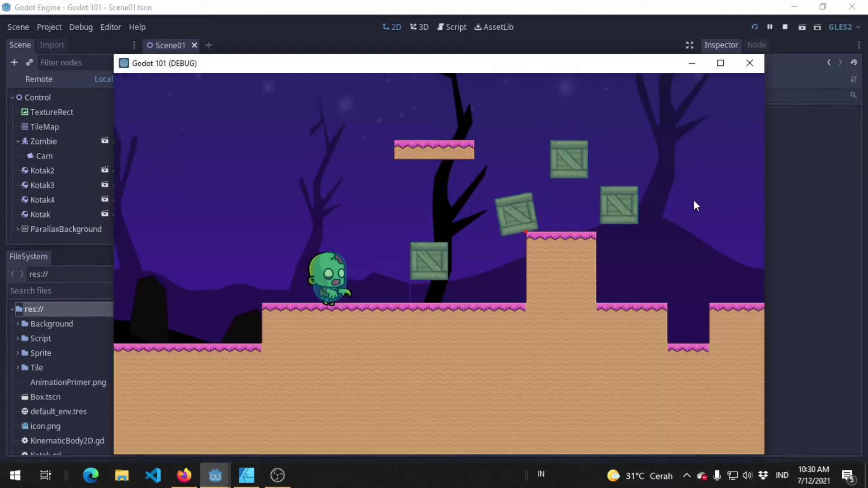
pyautogui.press('Right')
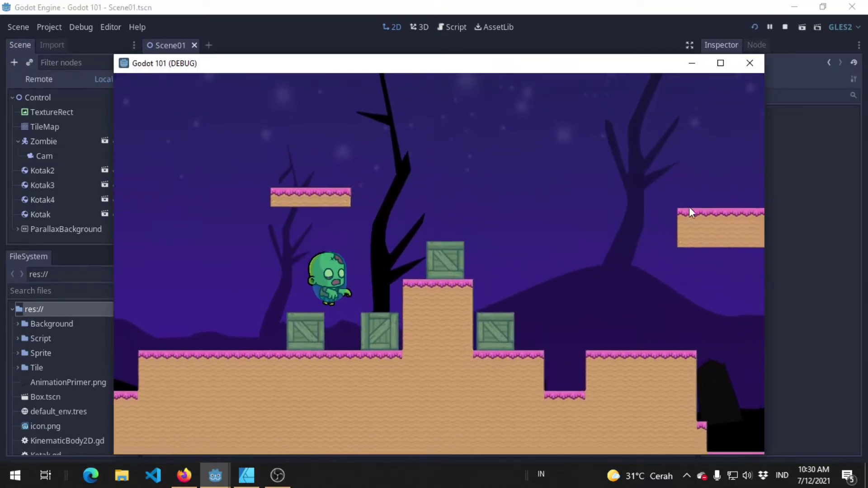
pyautogui.press('Up')
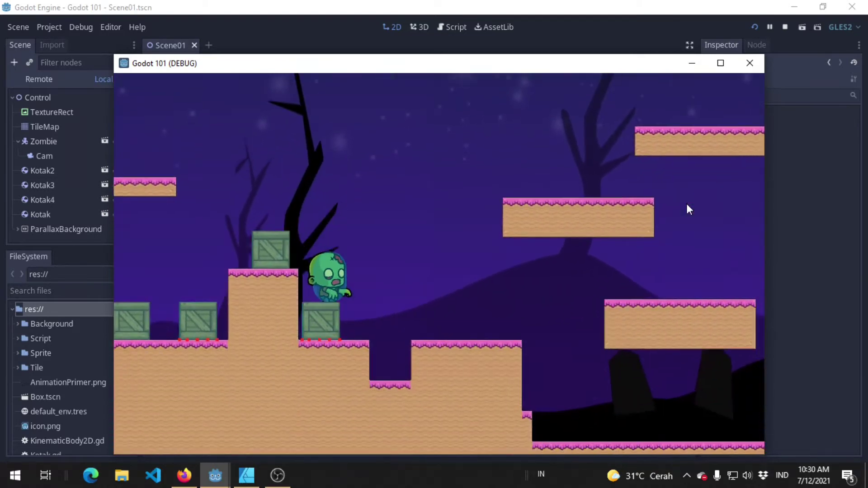
pyautogui.press('Up')
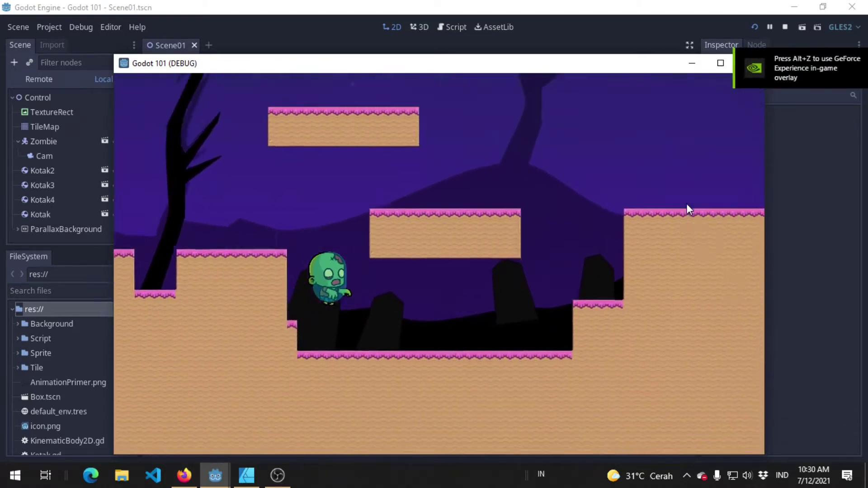
pyautogui.press('Right')
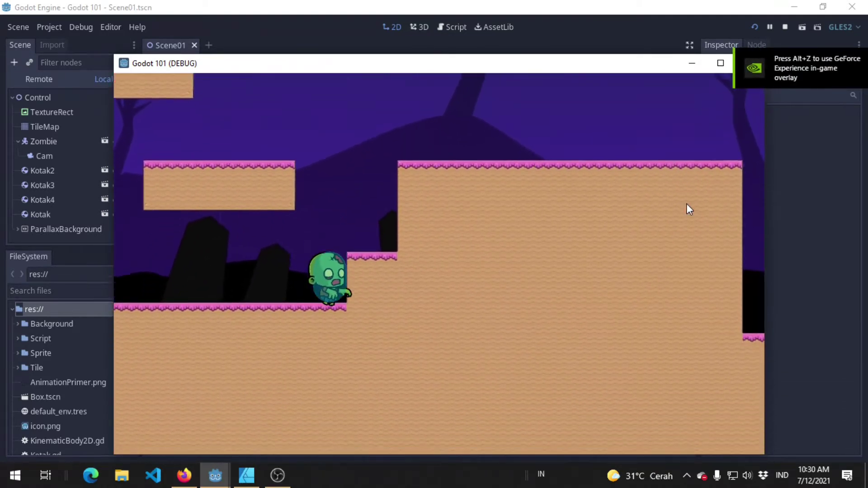
pyautogui.press('Up')
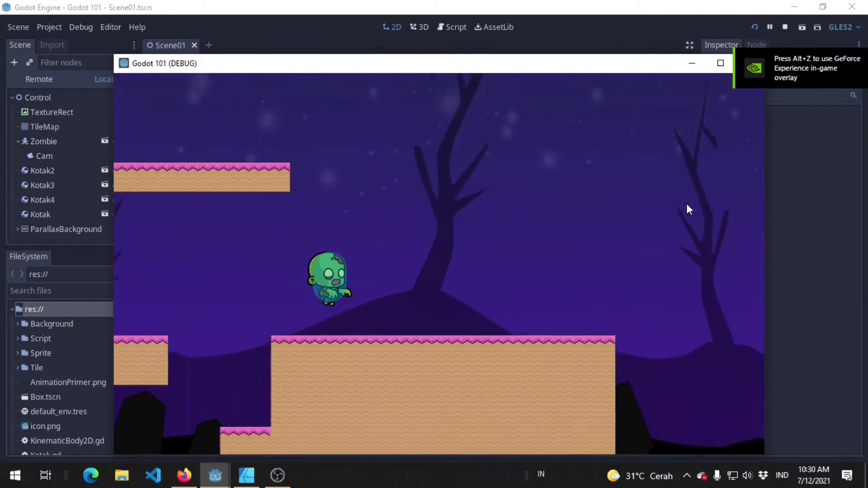
pyautogui.press('Right')
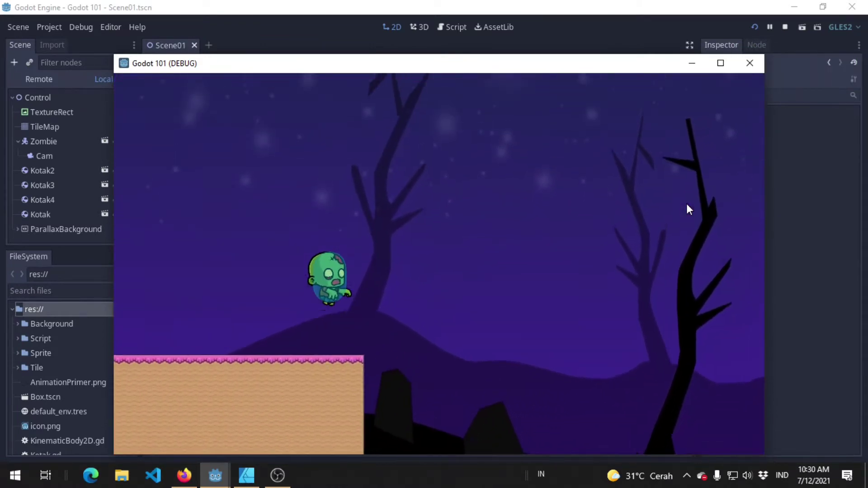
pyautogui.press('Right')
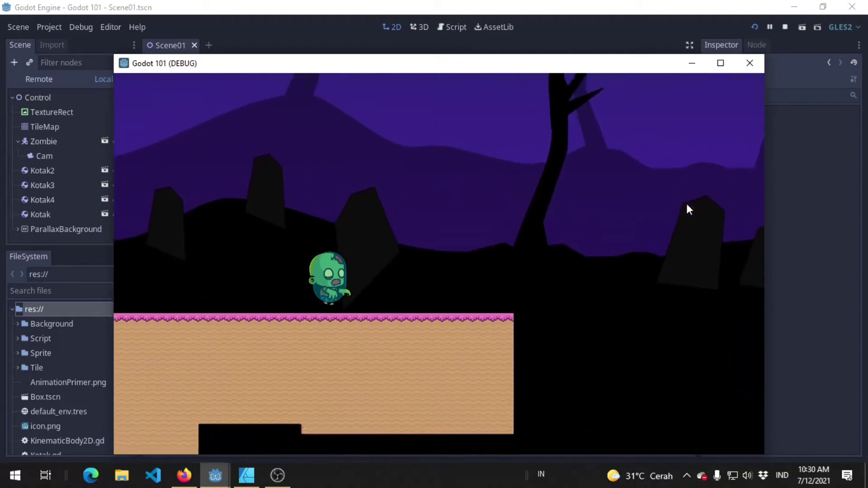
# Walk the zombie back left onto the tall block, then turn it right and left again.
pyautogui.press('Left')
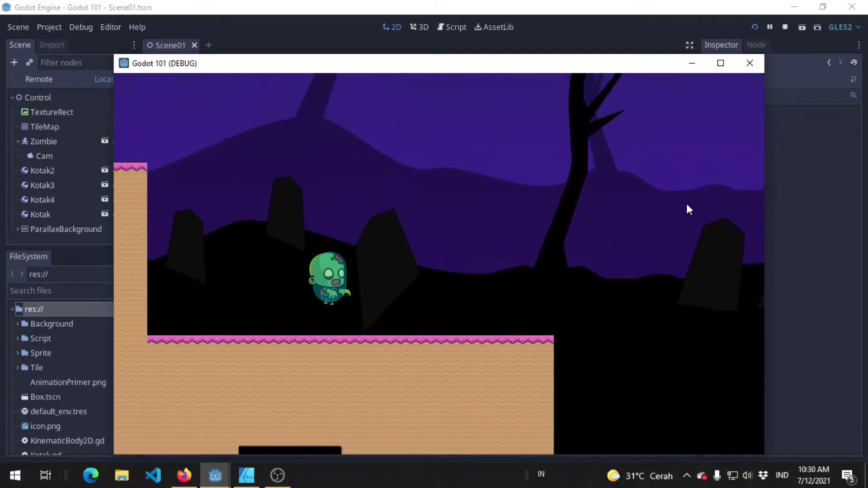
pyautogui.press('Left')
pyautogui.press('Up')
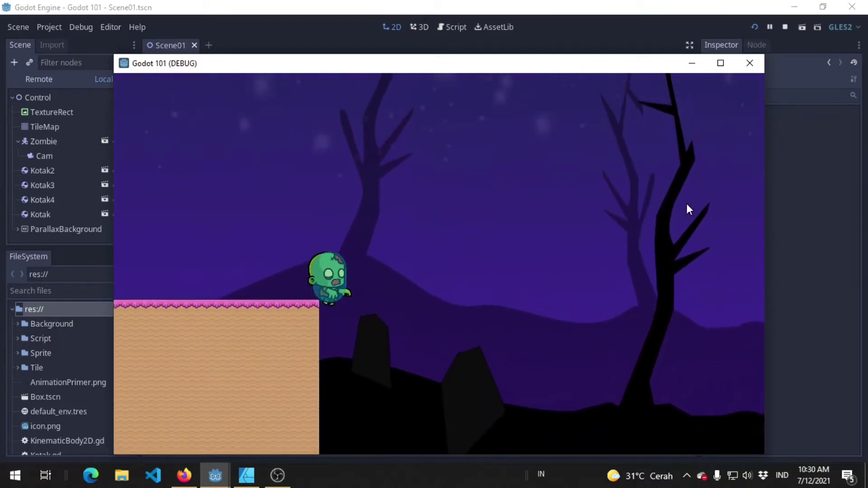
pyautogui.press('Left')
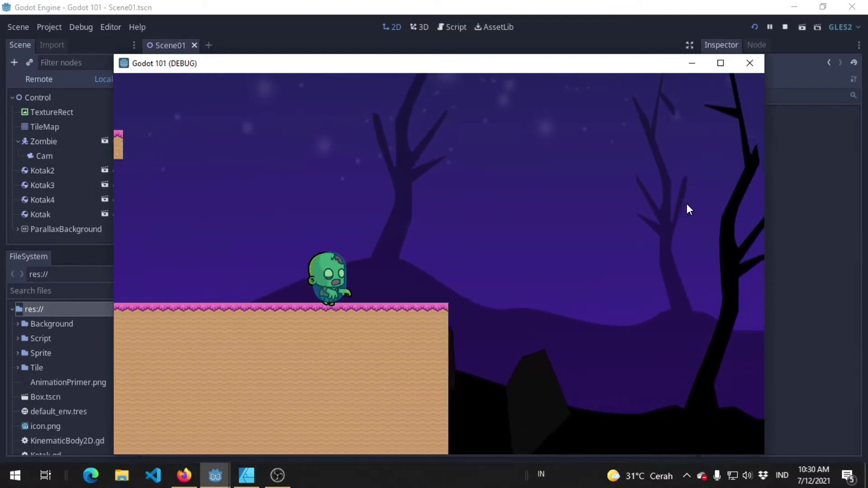
pyautogui.press('Left')
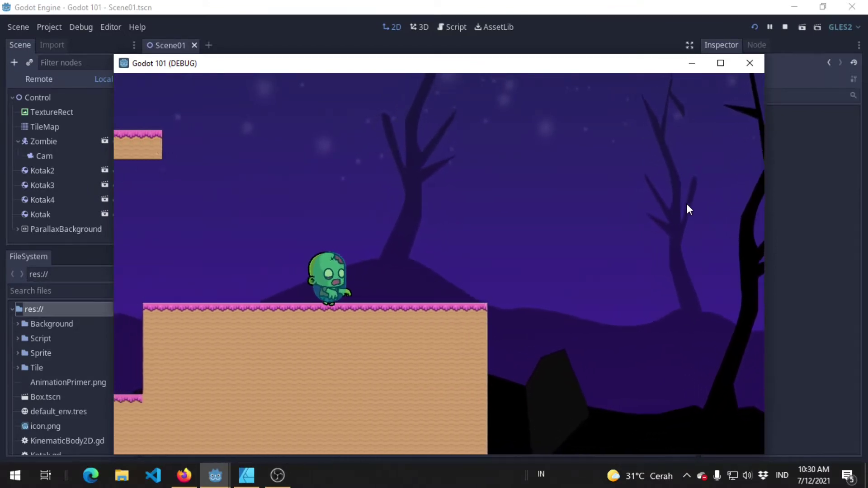
pyautogui.press('Right')
pyautogui.press('Left')
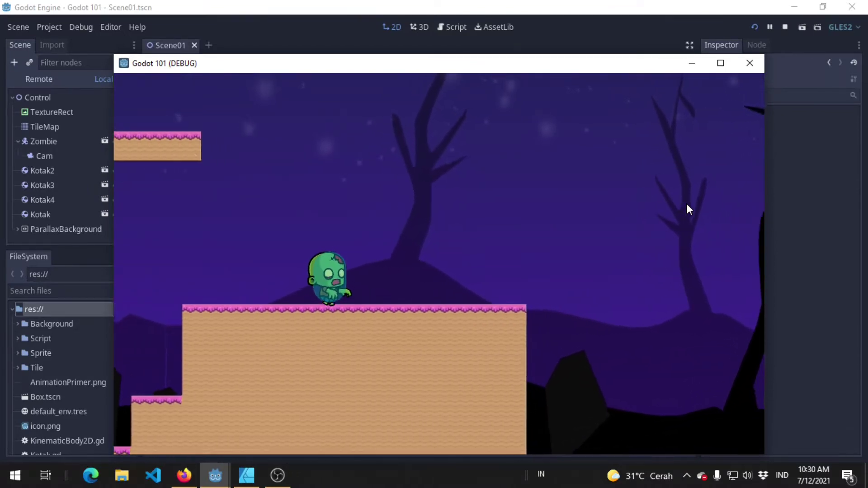
pyautogui.press('Right')
pyautogui.press('Up')
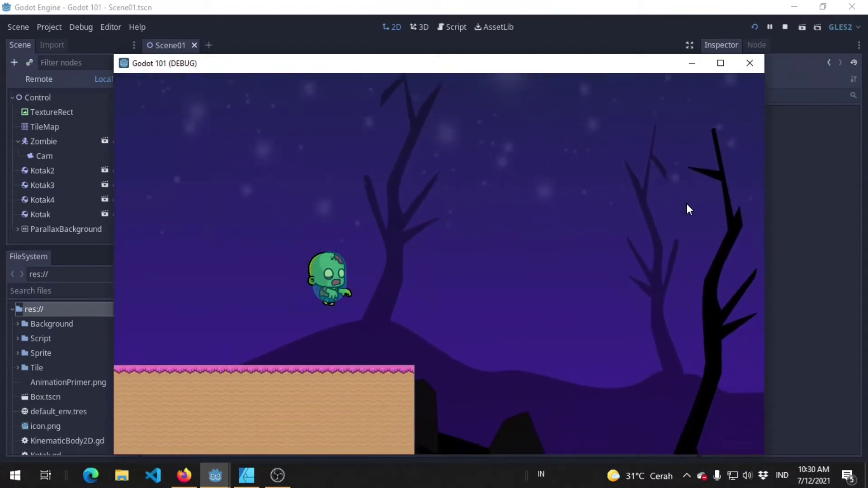
pyautogui.press('Right')
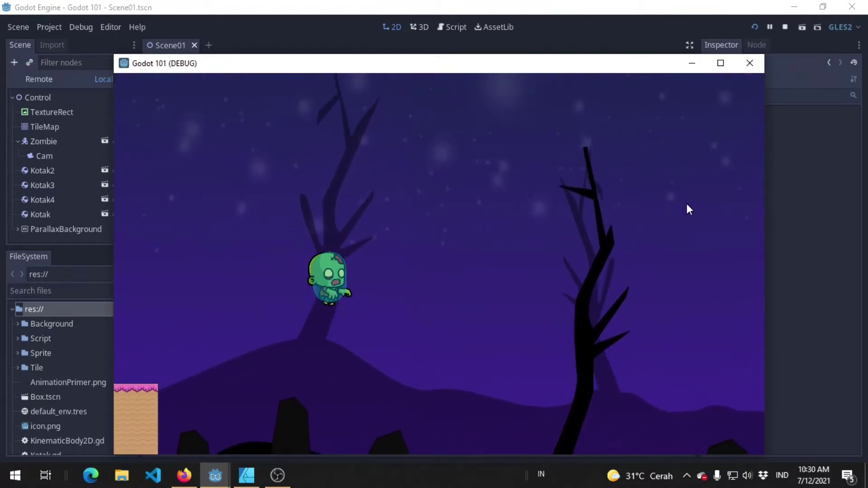
pyautogui.press('Left')
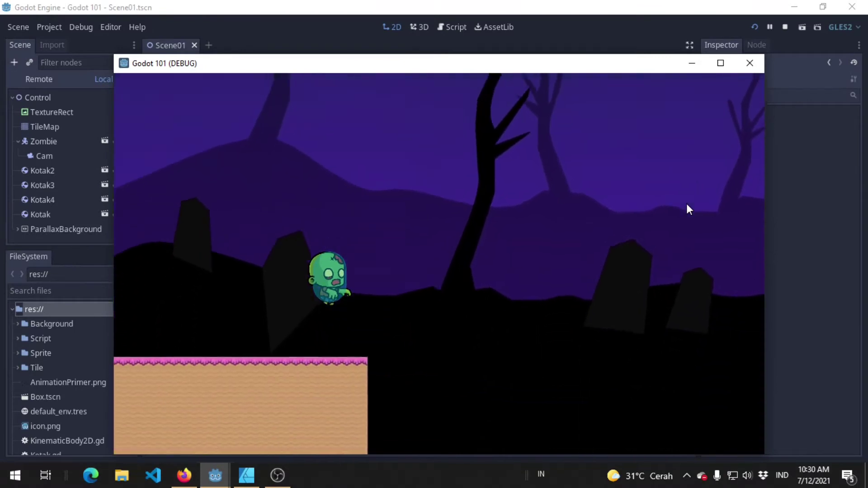
pyautogui.press('Right')
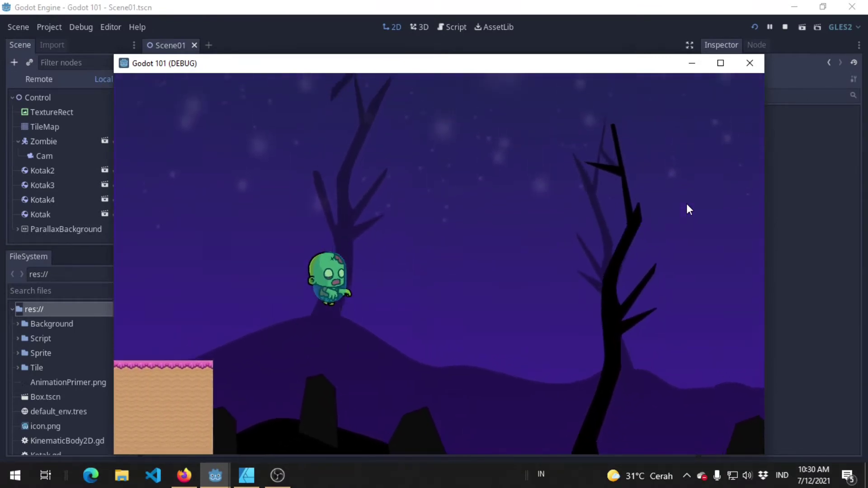
# Stop the test run and zoom the 2D viewport around the level.
pyautogui.press('F8')
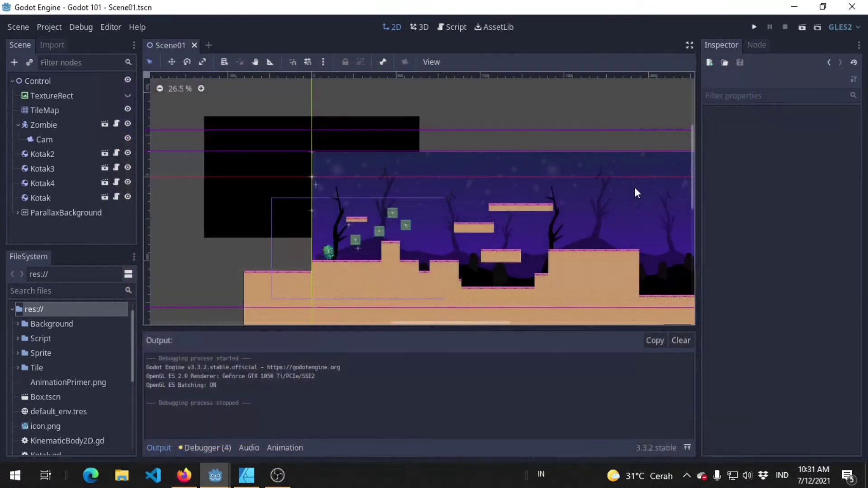
pyautogui.keyDown('shift'); pyautogui.hscroll(2, 522, 259); pyautogui.keyUp('shift')
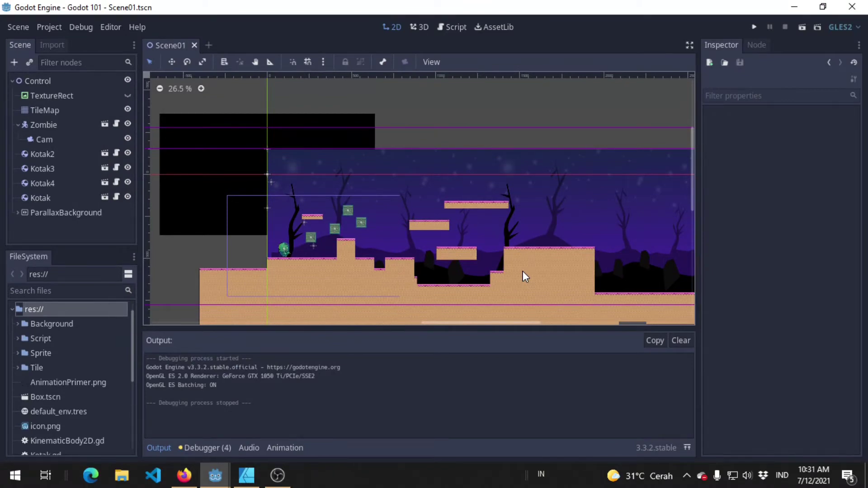
pyautogui.scroll(1, 465, 277)
pyautogui.scroll(1, 503, 186)
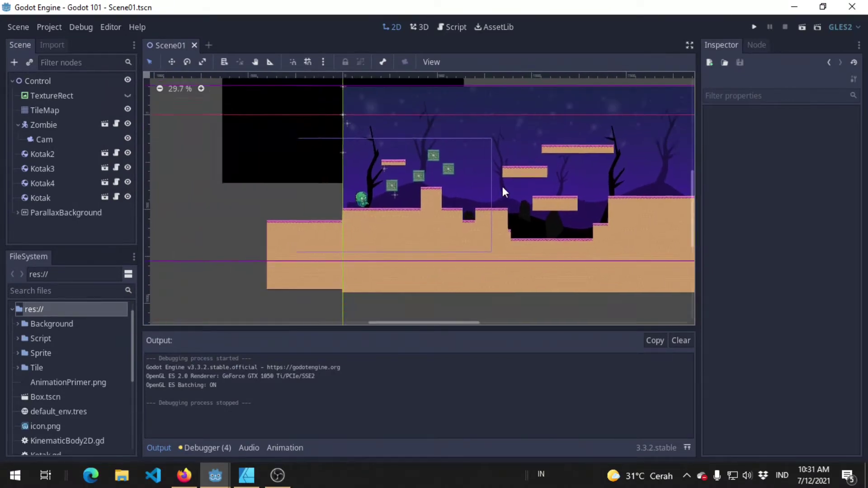
pyautogui.scroll(2, 416, 169)
pyautogui.scroll(3, 462, 186)
pyautogui.scroll(1, 462, 185)
pyautogui.scroll(-1, 462, 186)
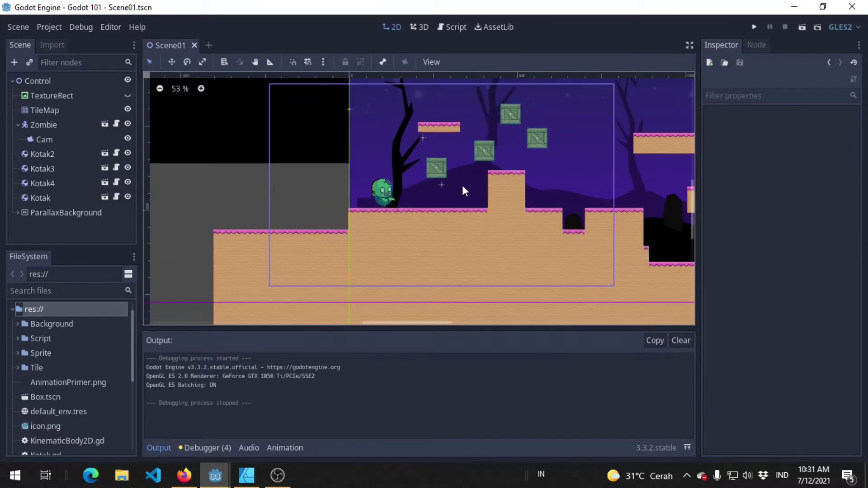
# Frame the level start and select ParallaxBackground to show its y limits -500 and 2000.
pyautogui.moveTo(462, 185); pyautogui.dragTo(395, 219, button='middle')
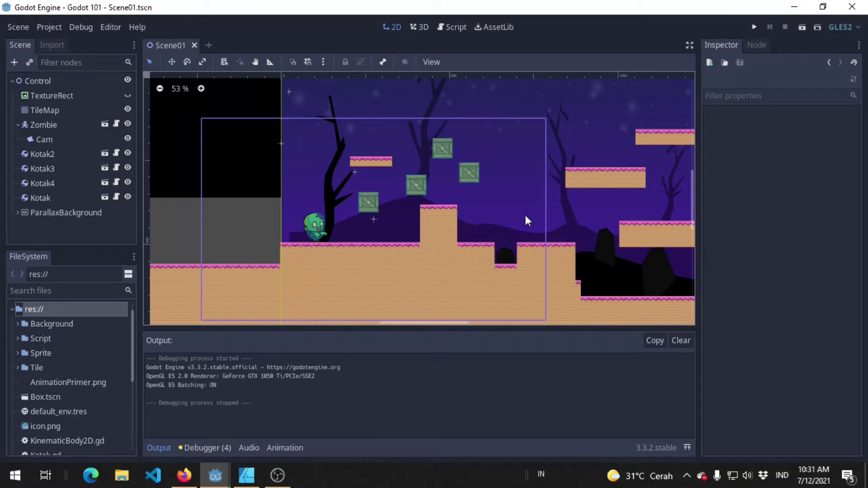
pyautogui.moveTo(501, 218); pyautogui.dragTo(533, 214, button='middle')
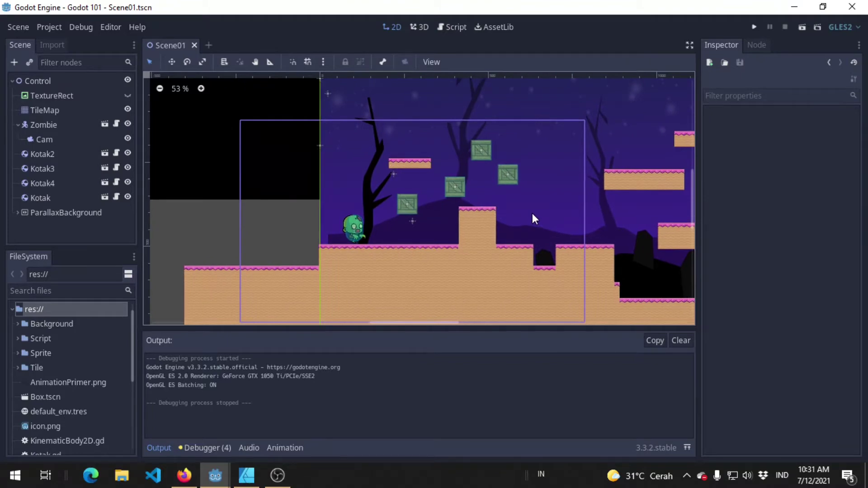
pyautogui.click(82, 212)
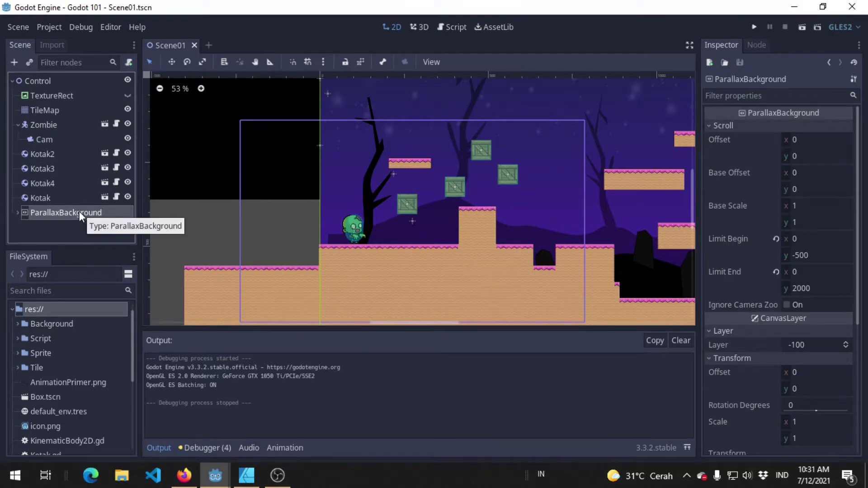
# Delete ParallaxBackground and its children, then check the level on the plain grey backdrop.
pyautogui.press('Delete')
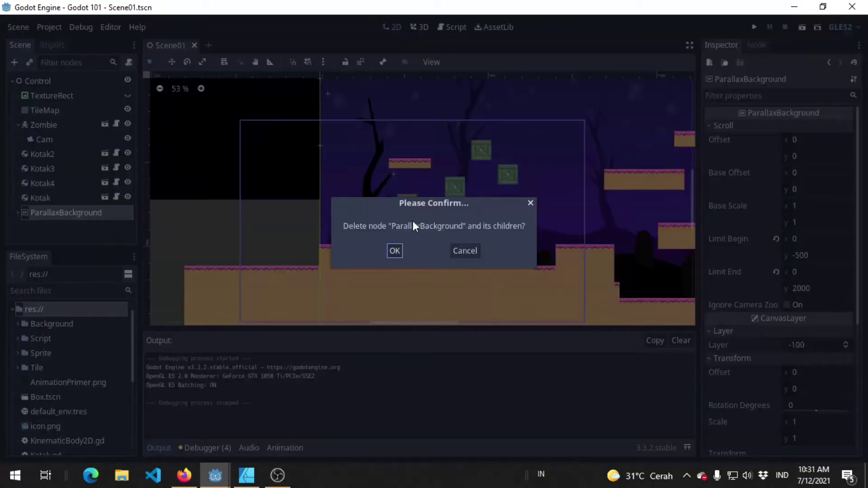
pyautogui.click(390, 252)
pyautogui.scroll(-1, 434, 194)
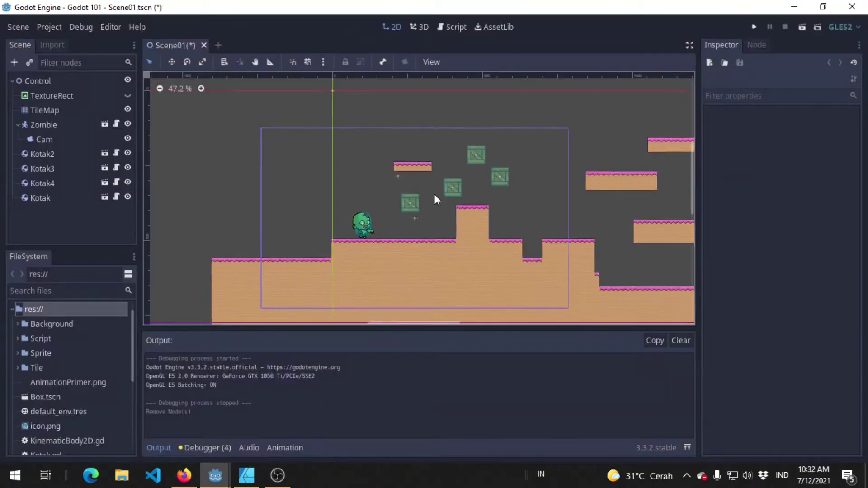
pyautogui.scroll(-5, 435, 193)
pyautogui.scroll(-3, 448, 195)
pyautogui.scroll(5, 466, 199)
pyautogui.scroll(3, 473, 199)
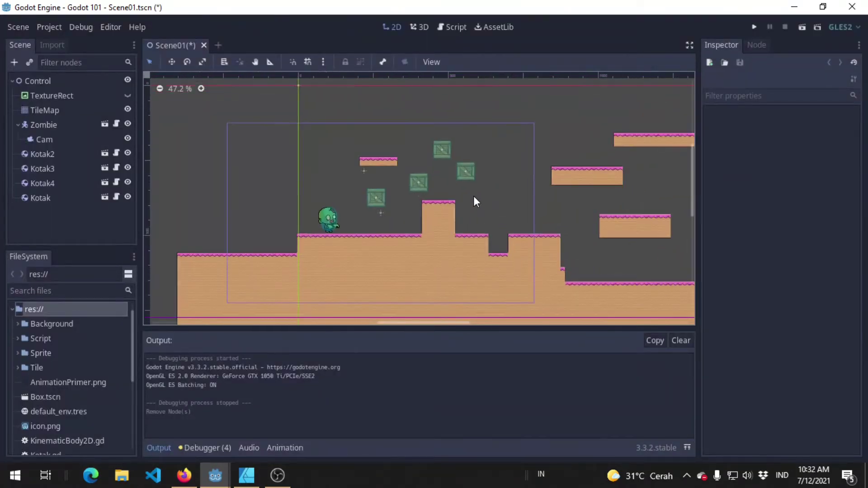
pyautogui.scroll(1, 474, 197)
pyautogui.scroll(-3, 474, 195)
pyautogui.scroll(-2, 473, 194)
pyautogui.scroll(-3, 473, 194)
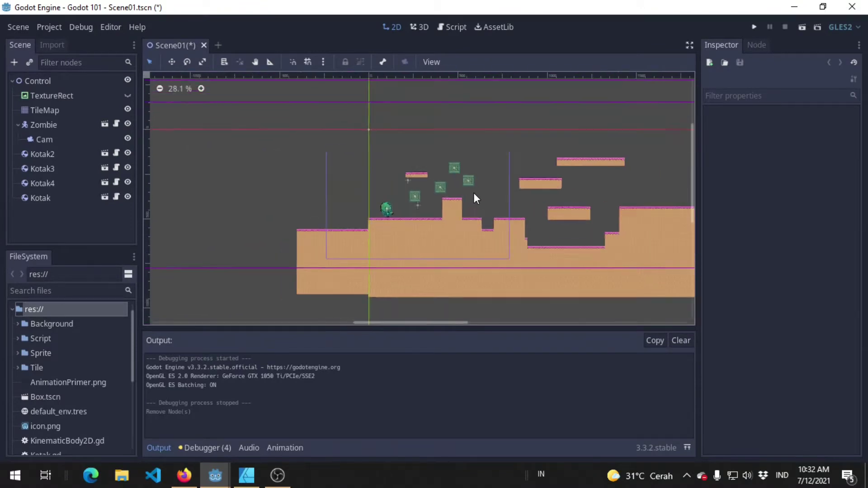
pyautogui.scroll(6, 470, 192)
pyautogui.moveTo(466, 192); pyautogui.dragTo(451, 185, button='middle')
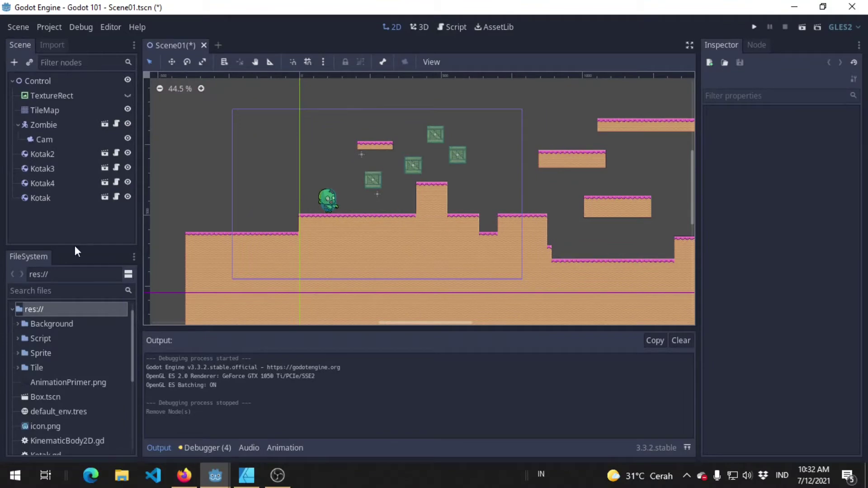
pyautogui.click(104, 222)
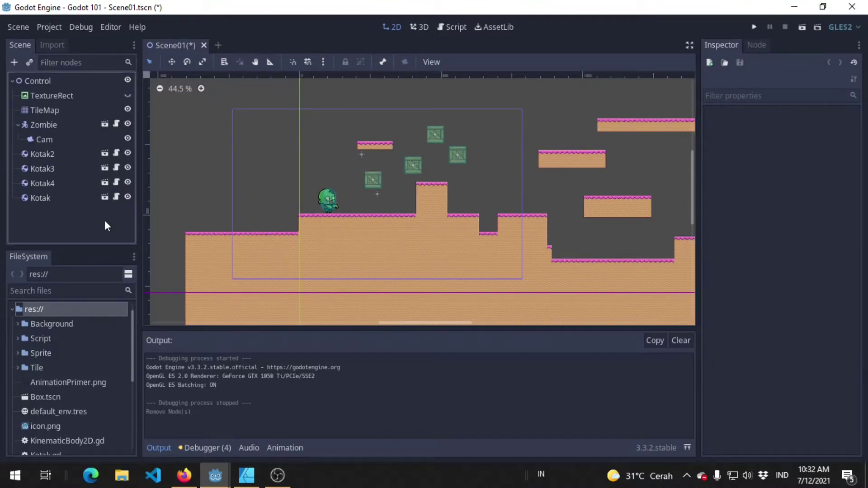
# Add a new ParallaxBackground node under Control, found by searching 'paralla'.
pyautogui.click(14, 62)
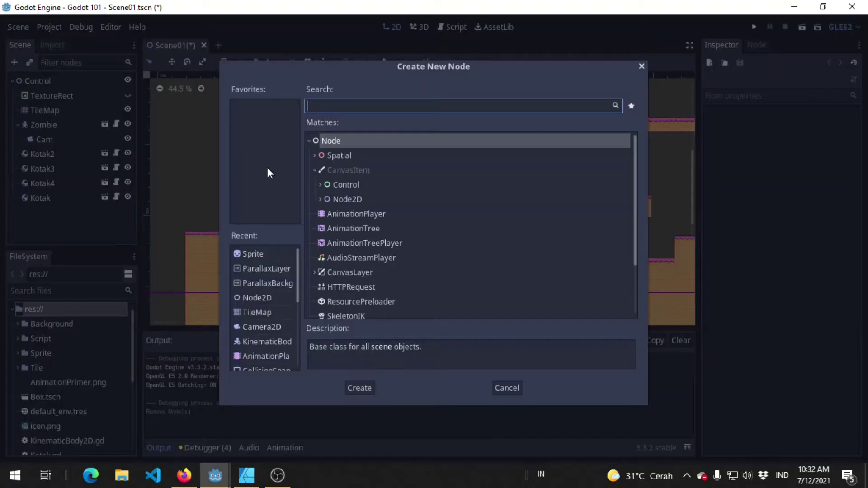
pyautogui.write('paralla')
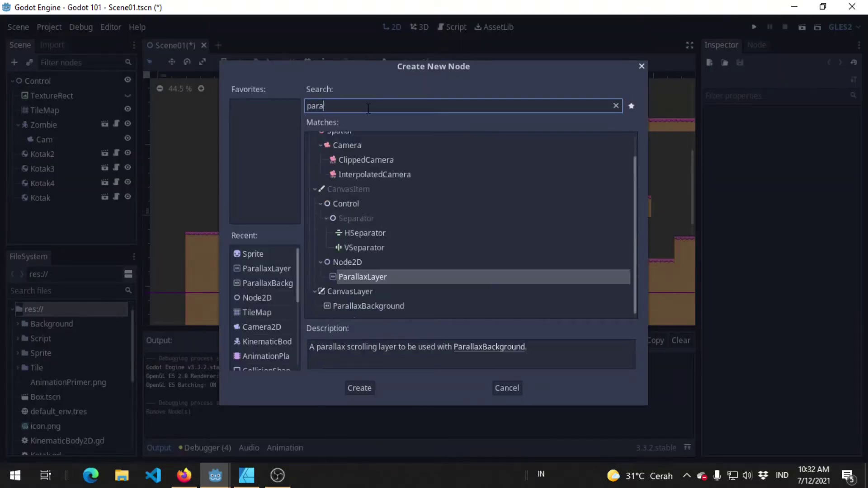
pyautogui.click(405, 168)
pyautogui.press('Escape')
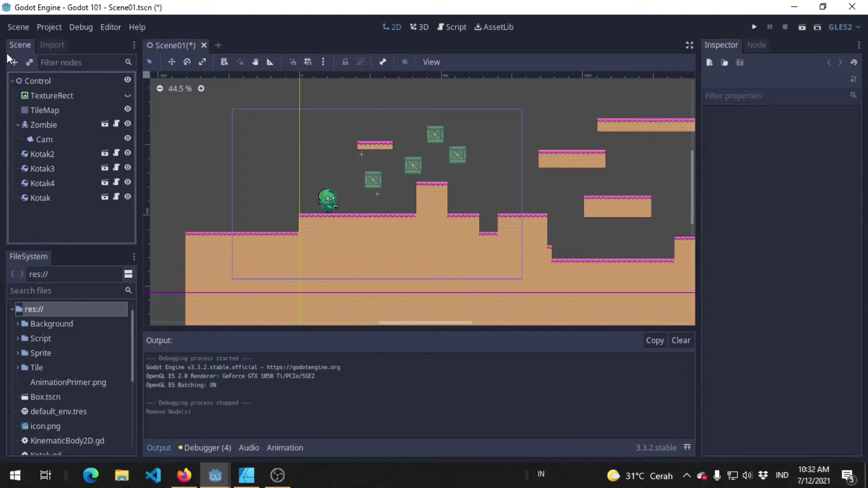
pyautogui.click(15, 65)
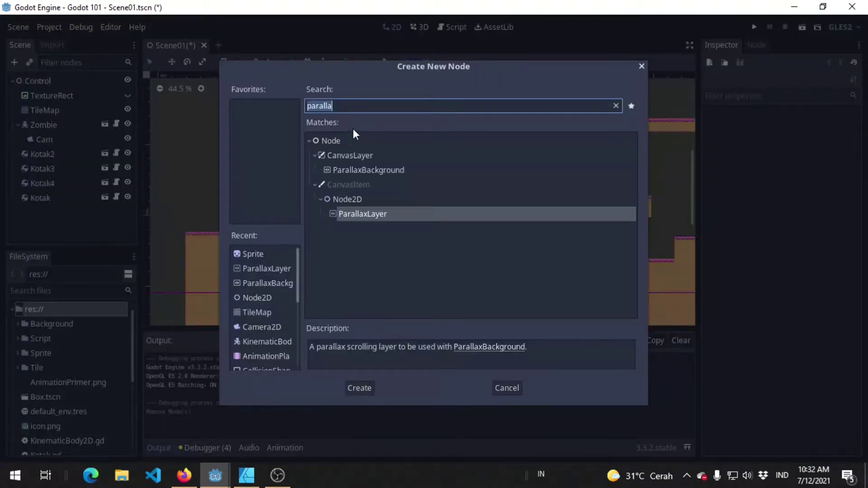
pyautogui.click(377, 171)
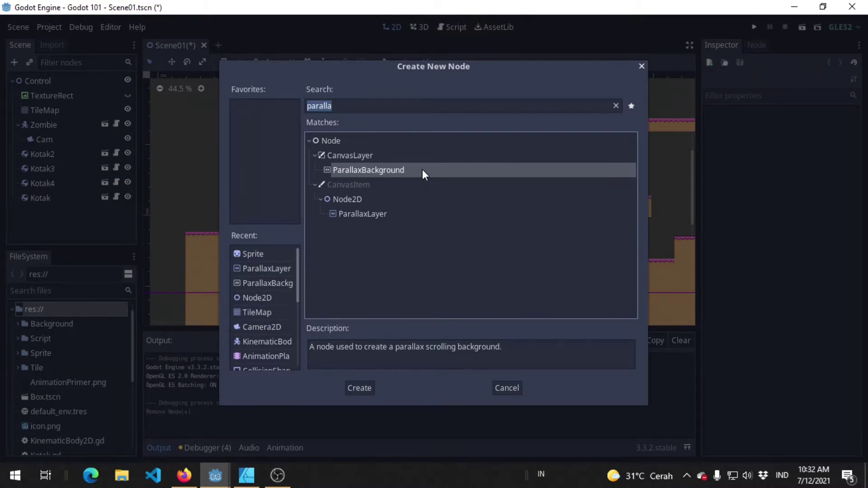
pyautogui.doubleClick(423, 169)
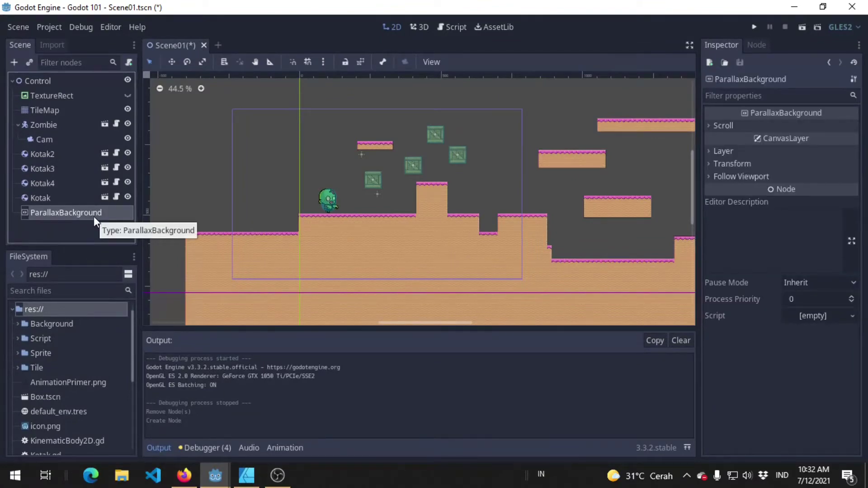
# In Firefox, open the '20 Vector Parallax Background' Asian.png image full-size in a new tab.
pyautogui.hotkey('alt', 'Tab')
pyautogui.hotkey('alt', 'Tab')
pyautogui.hotkey('alt', 'Tab')
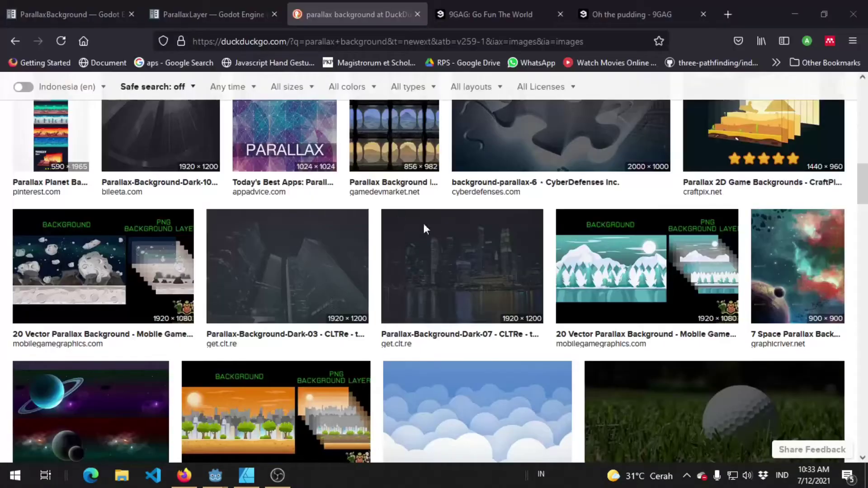
pyautogui.scroll(3, 424, 226)
pyautogui.click(751, 255)
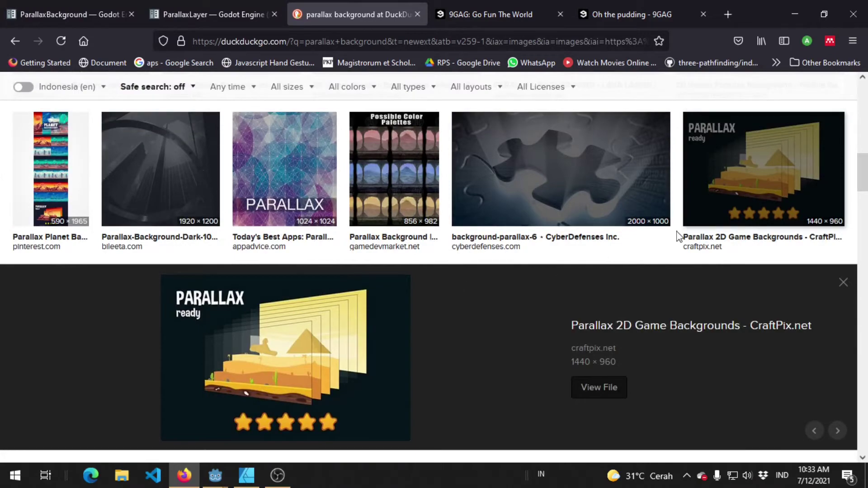
pyautogui.scroll(2, 588, 265)
pyautogui.scroll(3, 592, 270)
pyautogui.scroll(4, 592, 270)
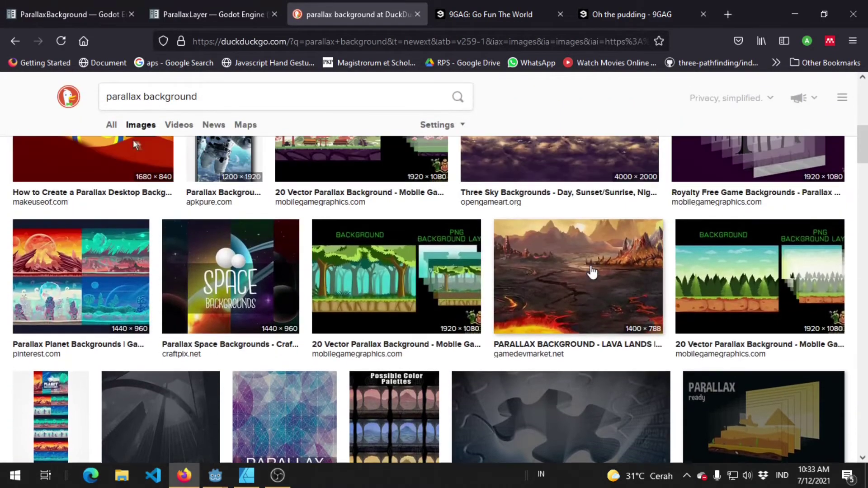
pyautogui.scroll(2, 449, 322)
pyautogui.click(448, 322)
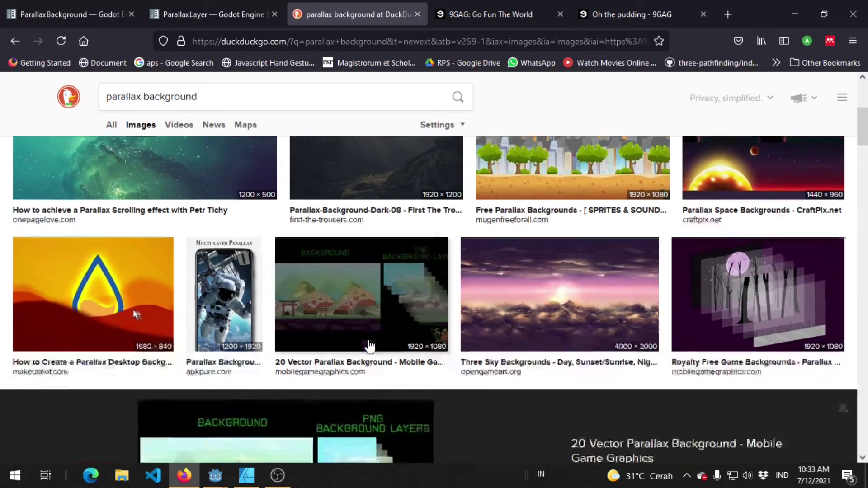
pyautogui.click(261, 344)
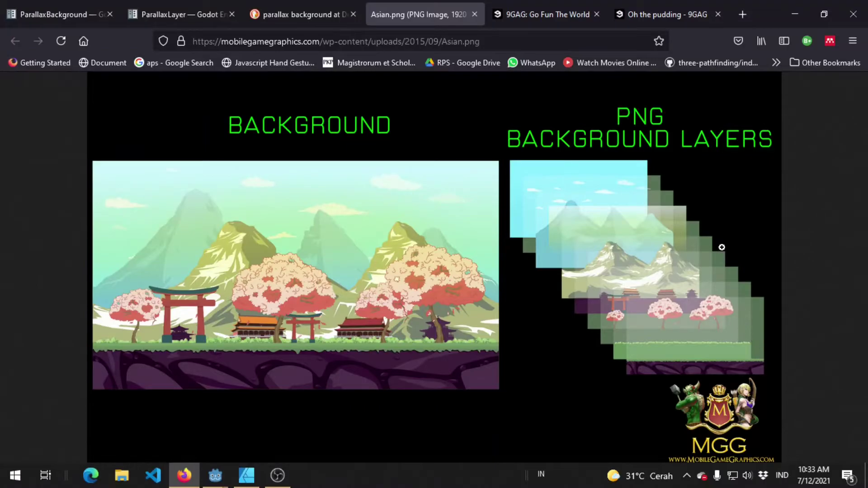
pyautogui.hotkey('alt', 'Tab')
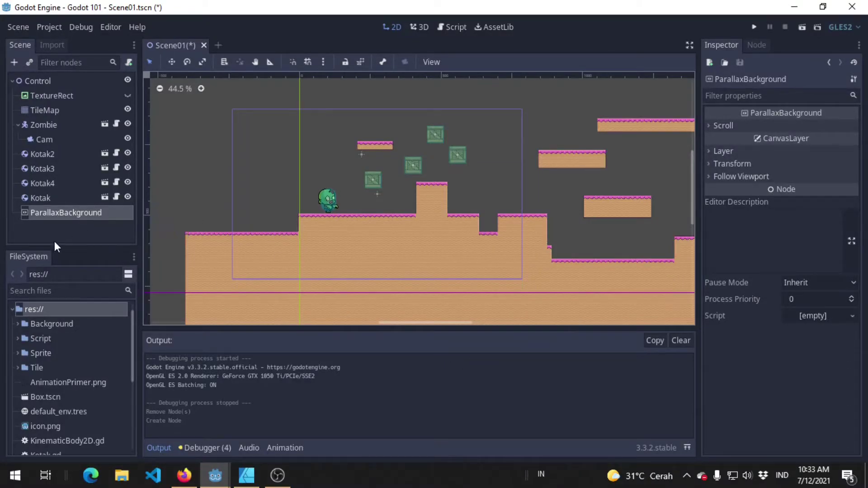
# Add a ParallaxLayer child under the ParallaxBackground node.
pyautogui.rightClick(89, 212)
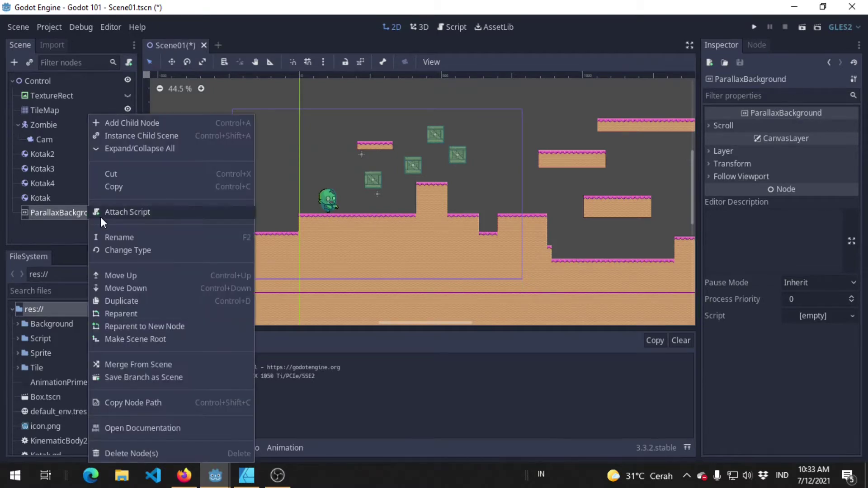
pyautogui.click(182, 122)
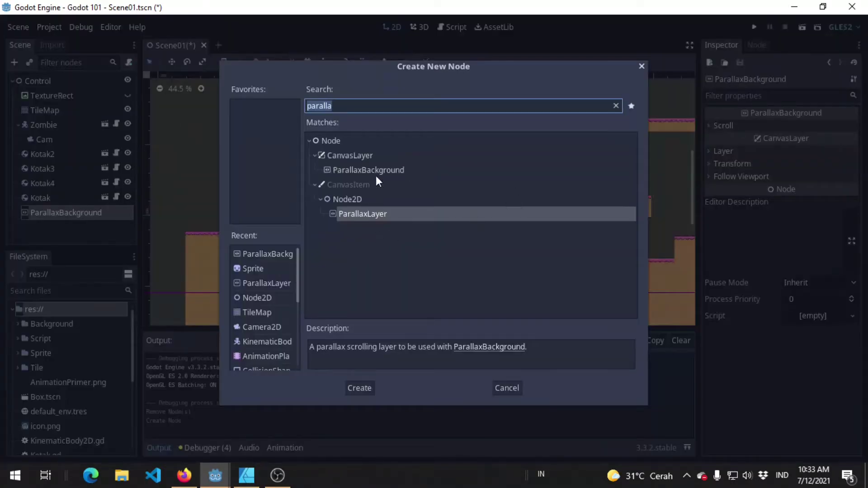
pyautogui.click(373, 203)
pyautogui.click(369, 215)
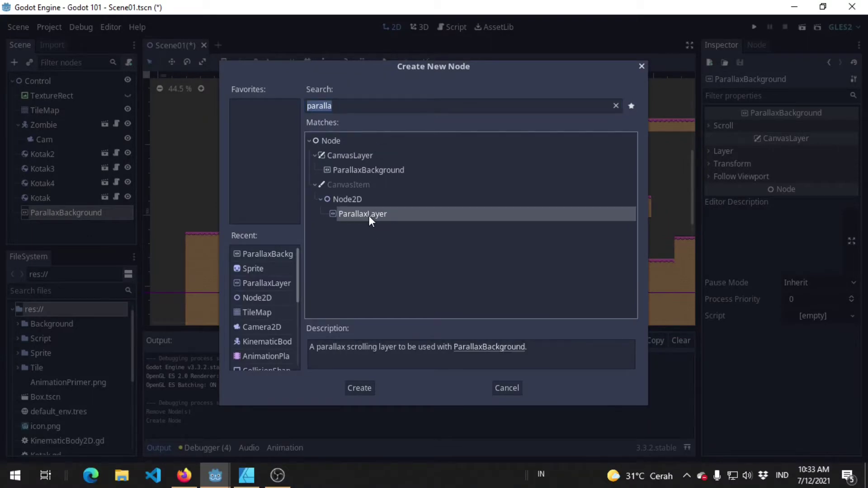
pyautogui.doubleClick(372, 215)
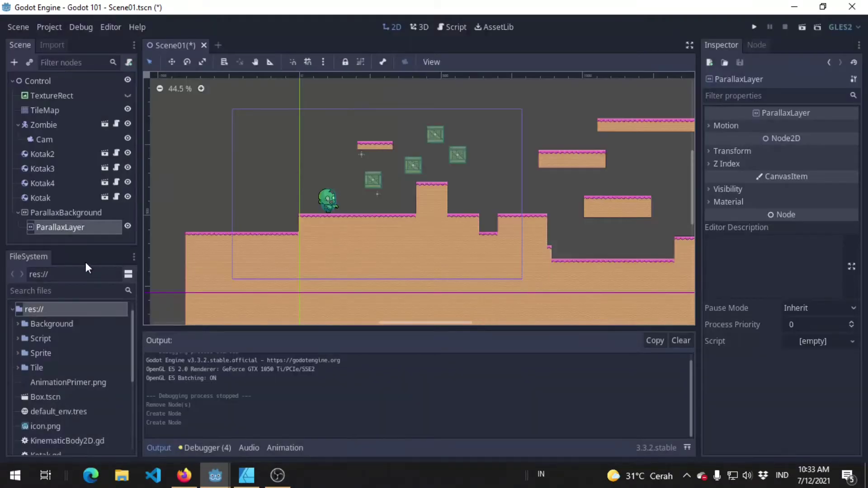
# Compare the ParallaxBackground and ParallaxLayer properties in the Inspector.
pyautogui.click(71, 217)
pyautogui.click(69, 232)
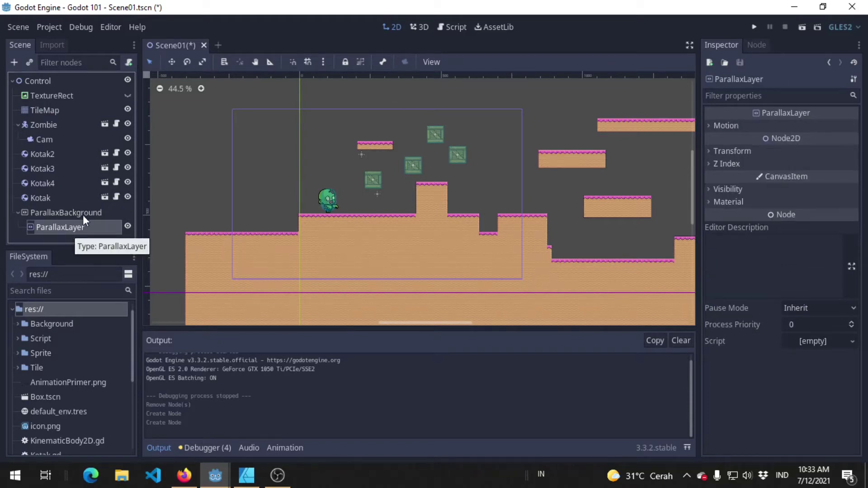
pyautogui.click(82, 216)
pyautogui.click(85, 227)
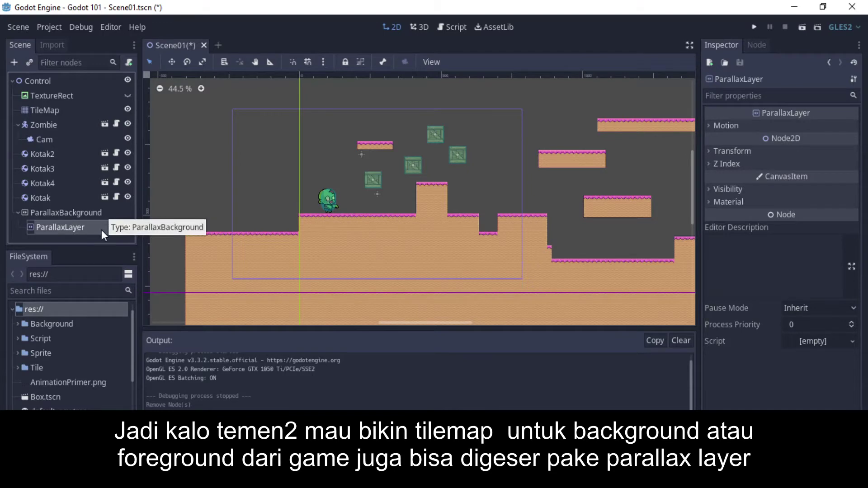
# Add a Sprite child under ParallaxLayer, picking Sprite from the Recent list.
pyautogui.rightClick(101, 228)
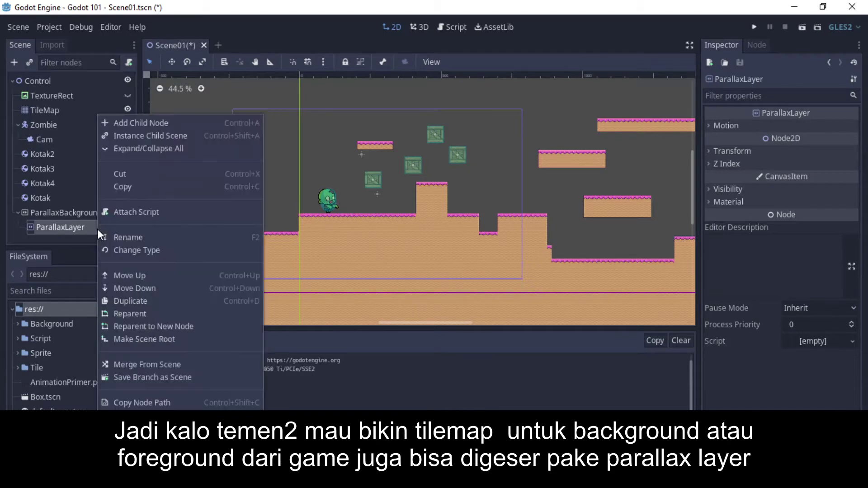
pyautogui.click(238, 124)
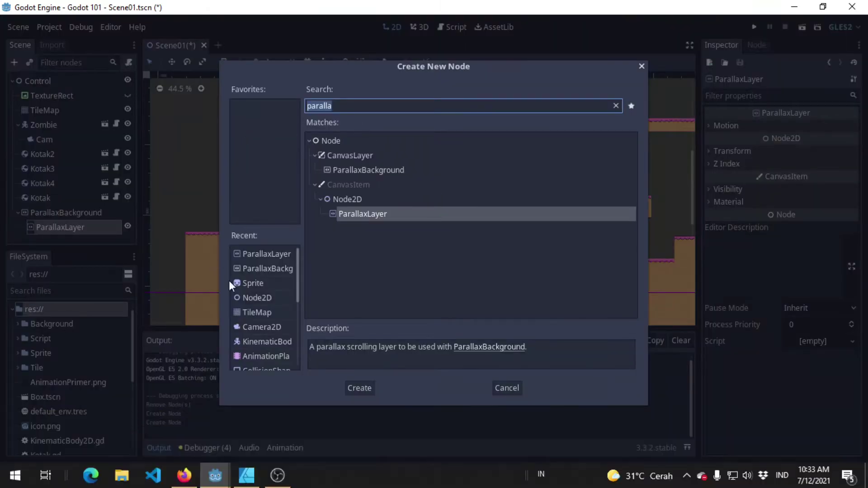
pyautogui.click(259, 284)
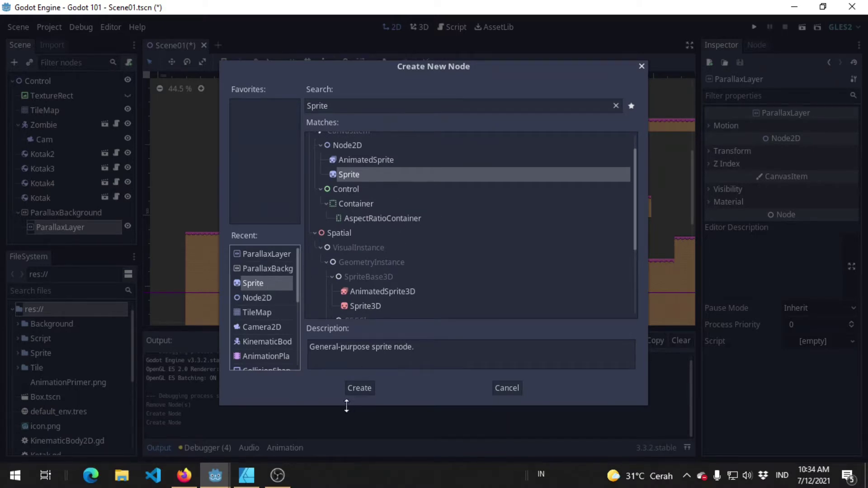
pyautogui.click(362, 392)
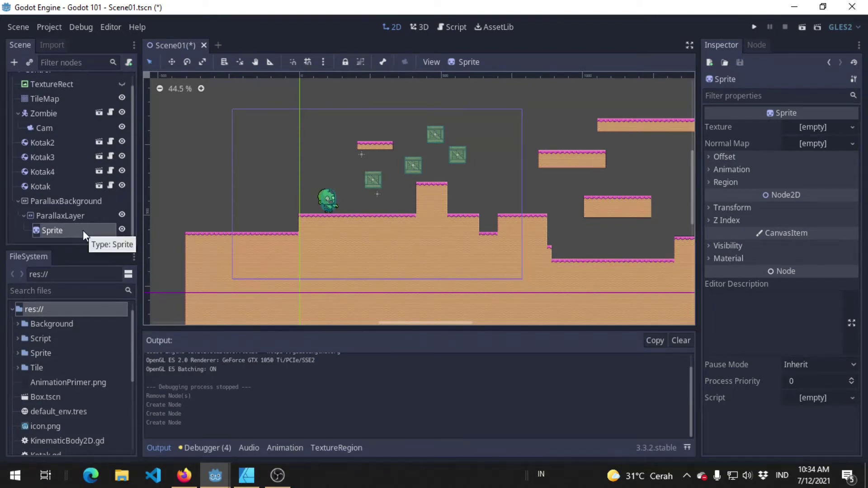
# Assign res://Background/bg1.png as the Sprite's Texture.
pyautogui.click(13, 370)
pyautogui.click(19, 368)
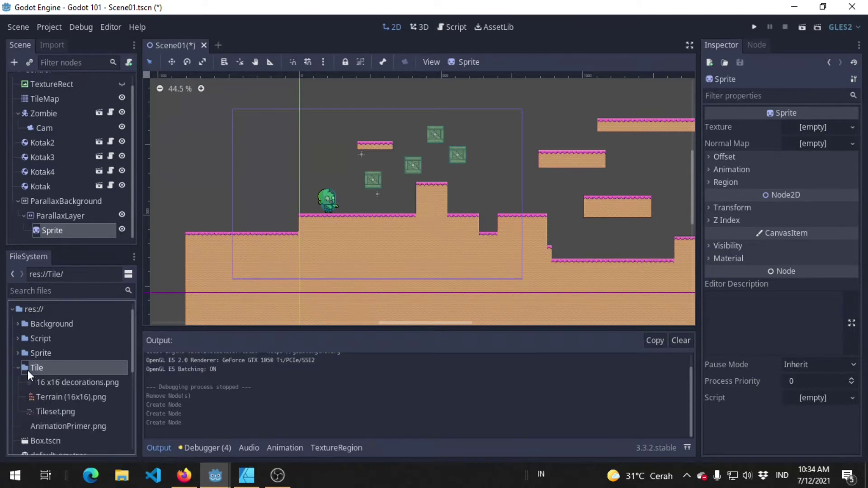
pyautogui.click(13, 323)
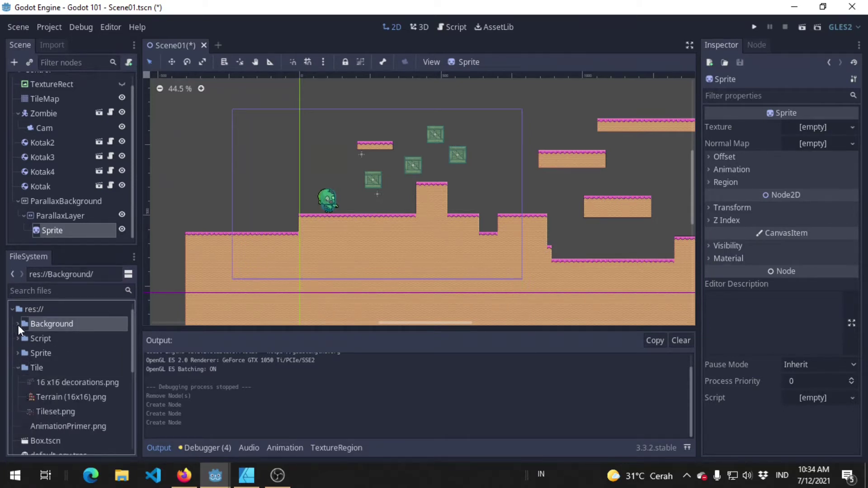
pyautogui.click(18, 324)
pyautogui.click(56, 353)
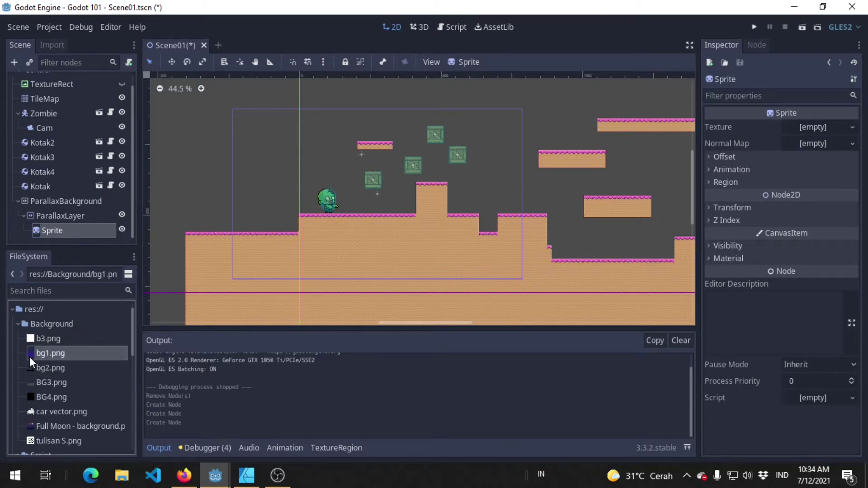
pyautogui.moveTo(30, 359)
pyautogui.mouseDown()
pyautogui.moveTo(435, 201)
pyautogui.moveTo(421, 201)
pyautogui.mouseUp()
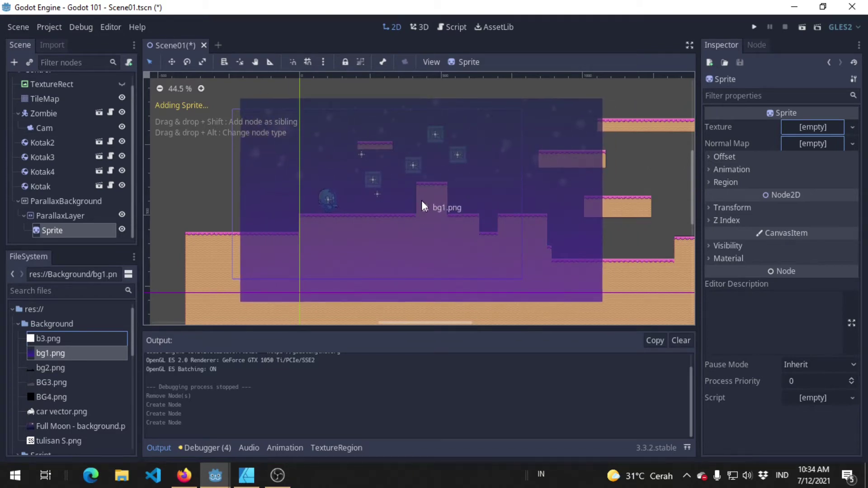
pyautogui.moveTo(422, 202); pyautogui.dragTo(796, 129)
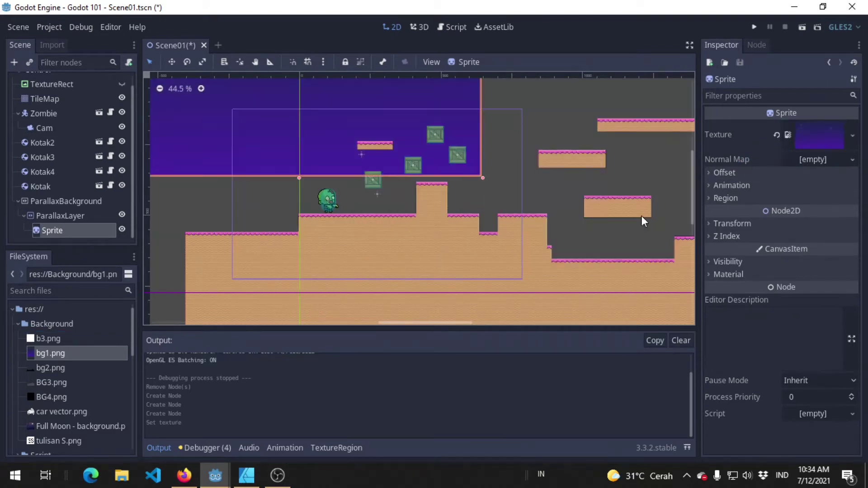
# Frame the purple starry backdrop in the viewport and save the scene.
pyautogui.scroll(-2, 398, 209)
pyautogui.scroll(-1, 398, 208)
pyautogui.moveTo(392, 130)
pyautogui.mouseDown(button='middle')
pyautogui.moveTo(406, 197)
pyautogui.moveTo(373, 147)
pyautogui.mouseUp(button='middle')
pyautogui.hotkey('ctrl', 's')
pyautogui.scroll(1, 377, 174)
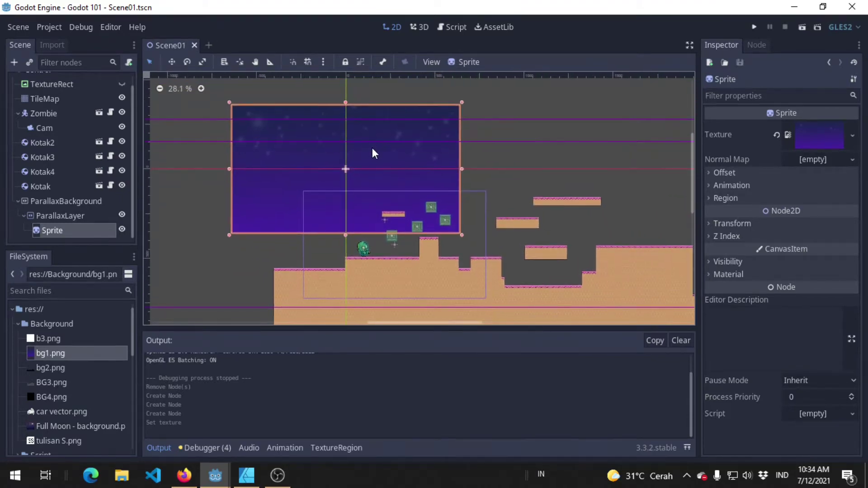
pyautogui.click(497, 141)
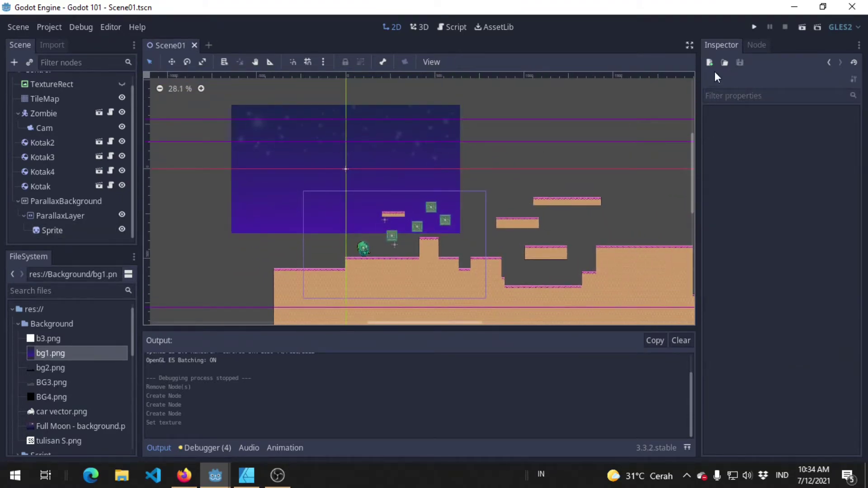
# Run the game and walk the zombie right and left over the purple backdrop.
pyautogui.click(754, 29)
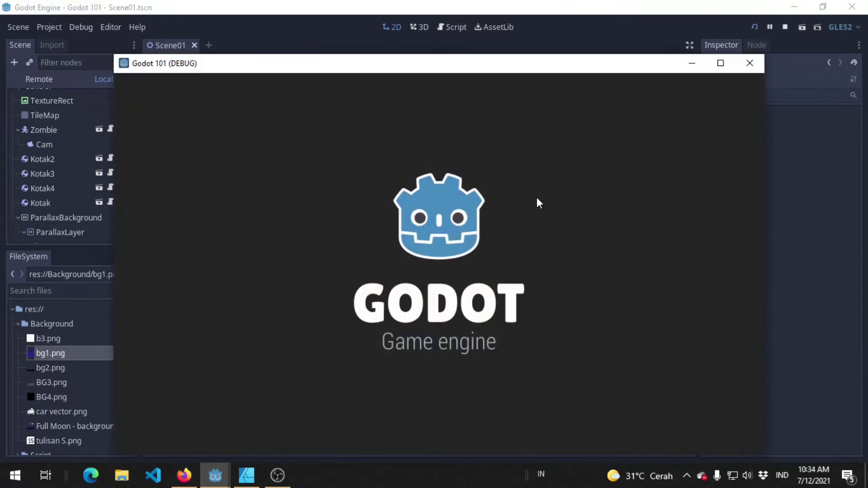
pyautogui.press('Right')
pyautogui.press('Up')
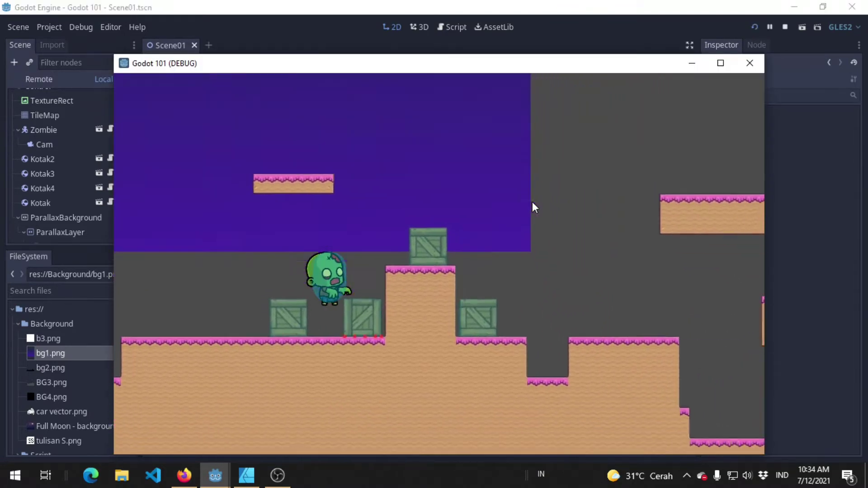
pyautogui.press('Left')
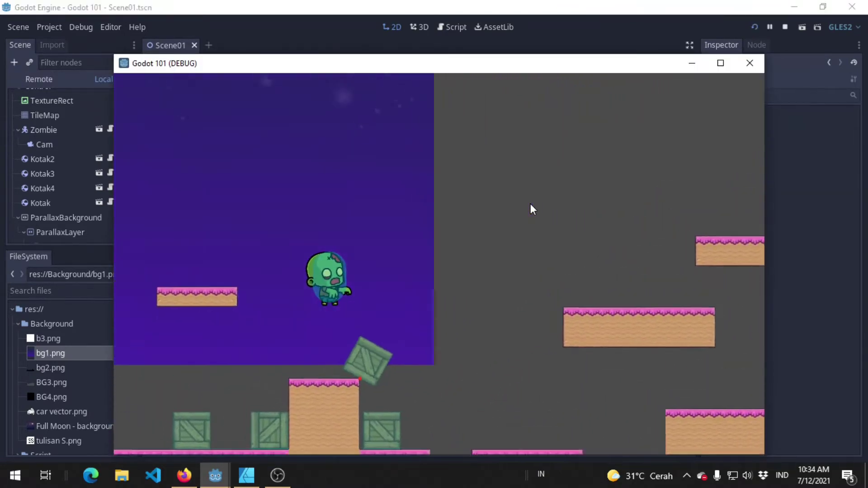
pyautogui.press('Right')
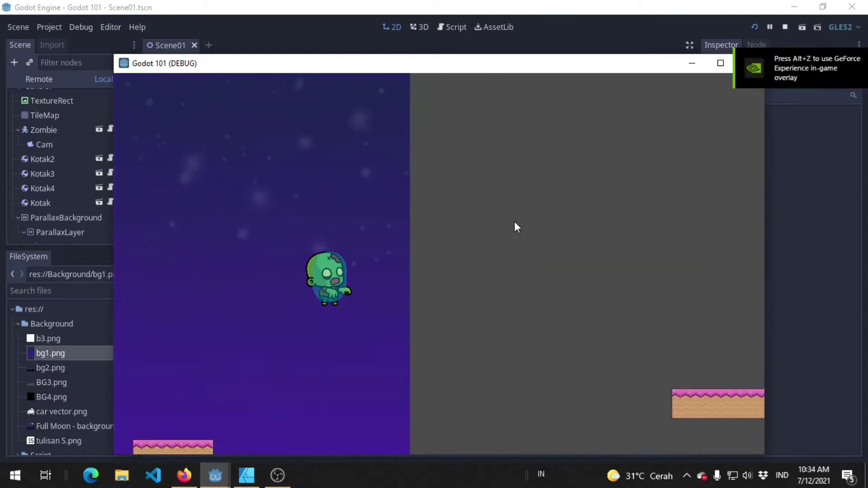
pyautogui.press('Left')
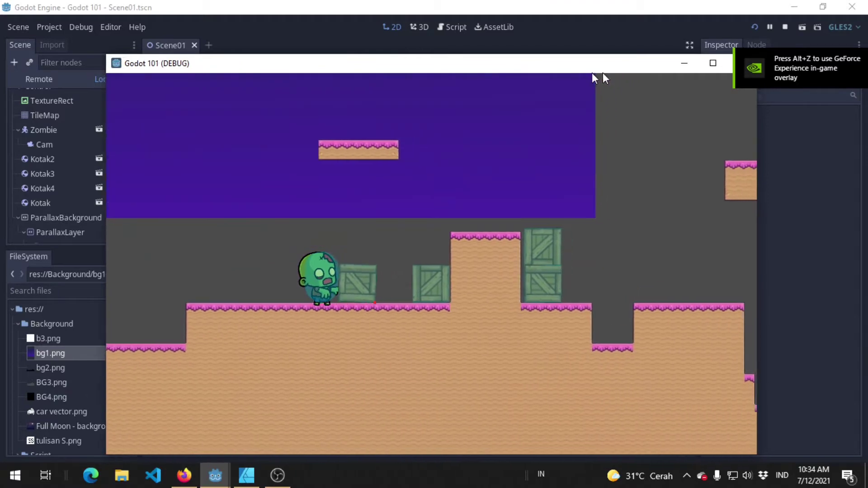
# Shift the game window left, jump the zombie onto the crate and floating platform, then close it.
pyautogui.moveTo(592, 68); pyautogui.dragTo(486, 78)
pyautogui.press('Up')
pyautogui.press('Right')
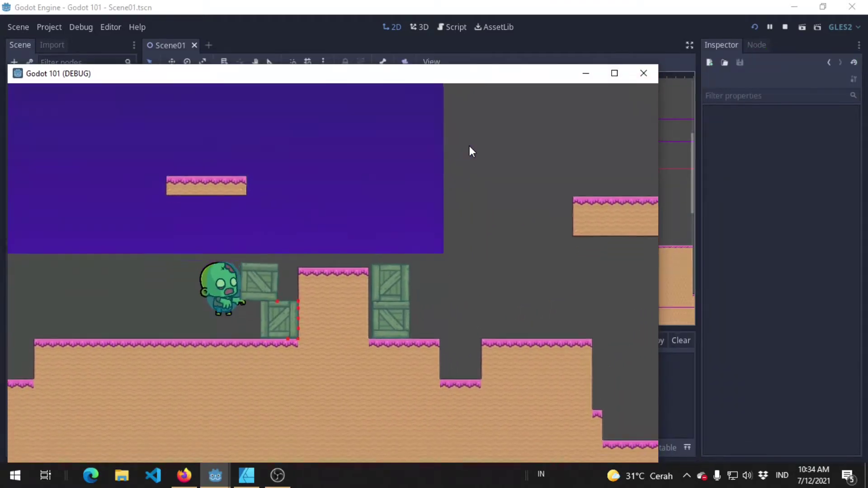
pyautogui.press('Up')
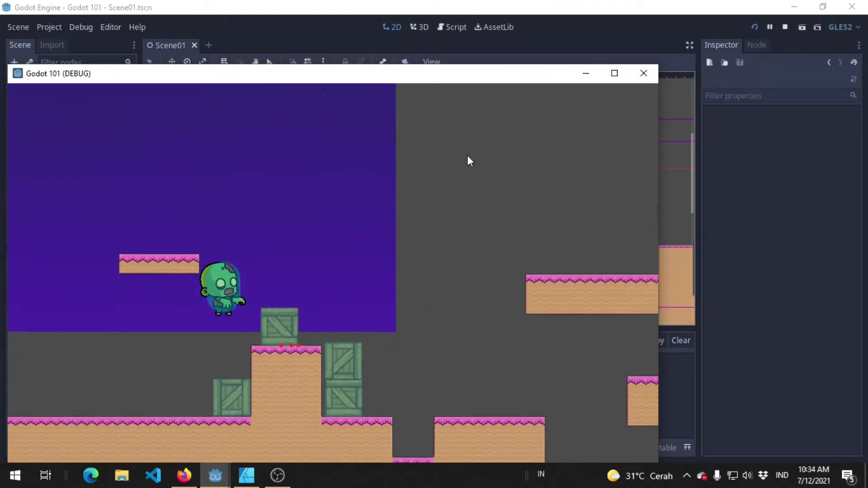
pyautogui.press('Right')
pyautogui.press('Up')
pyautogui.press('Left')
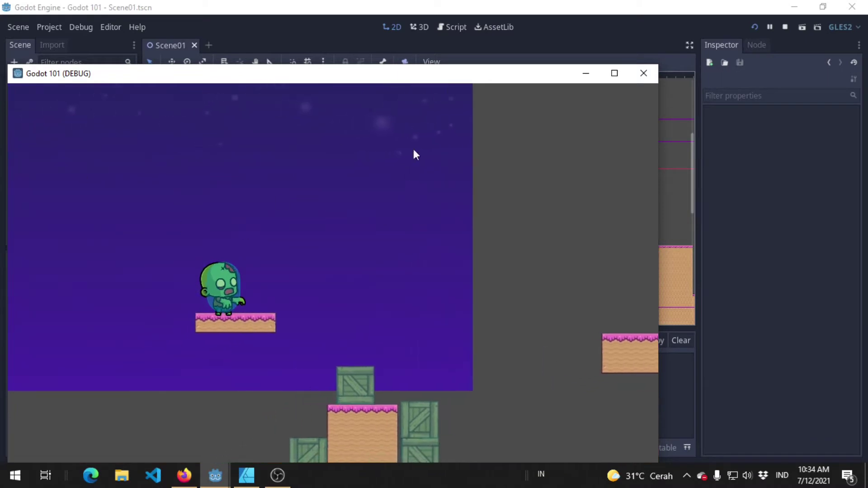
pyautogui.click(643, 75)
# Uncheck Centered under the bg1.png Sprite's Offset, save the scene, and launch the game.
pyautogui.moveTo(349, 208); pyautogui.dragTo(342, 198, button='middle')
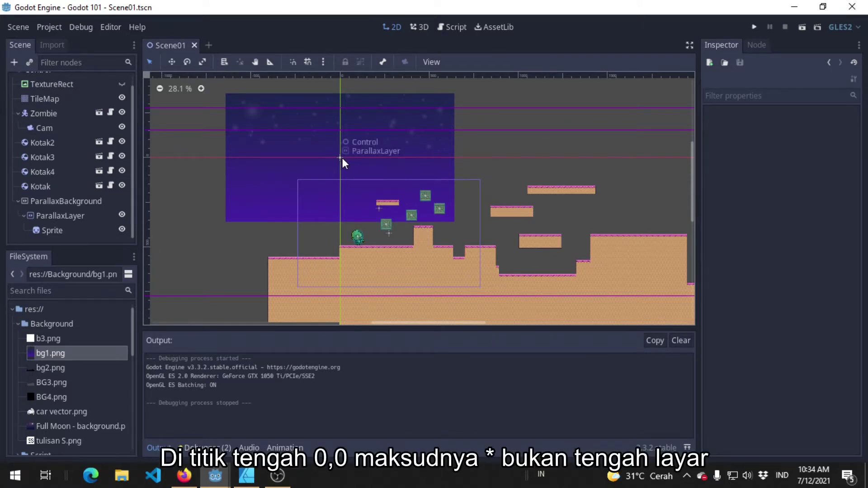
pyautogui.scroll(1, 354, 237)
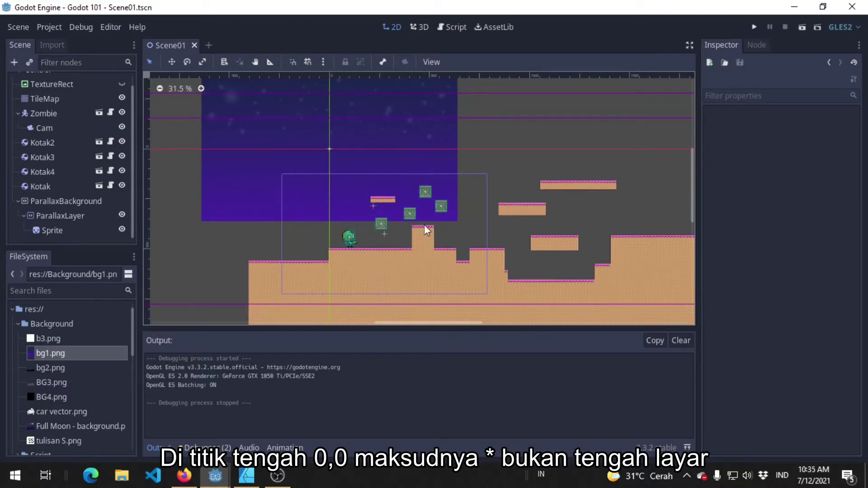
pyautogui.click(419, 129)
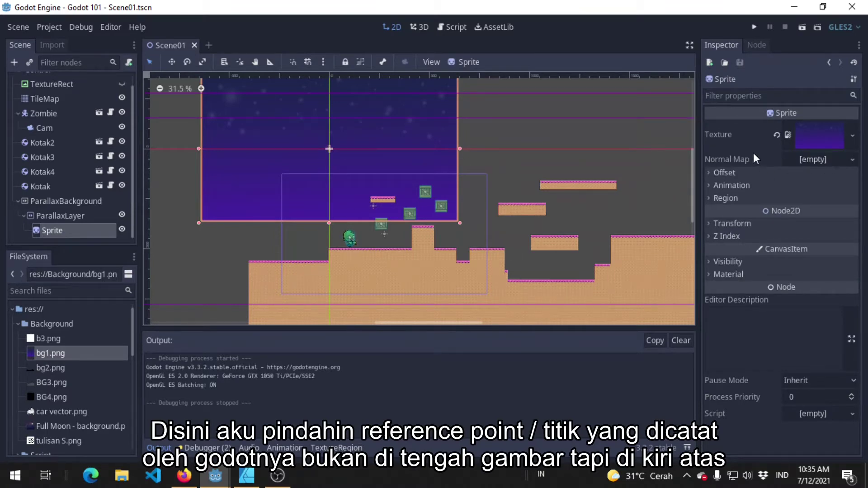
pyautogui.click(725, 173)
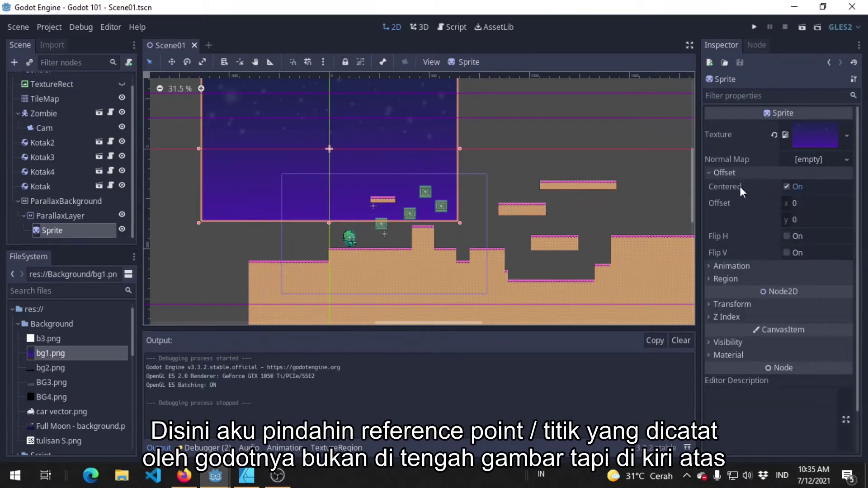
pyautogui.click(797, 187)
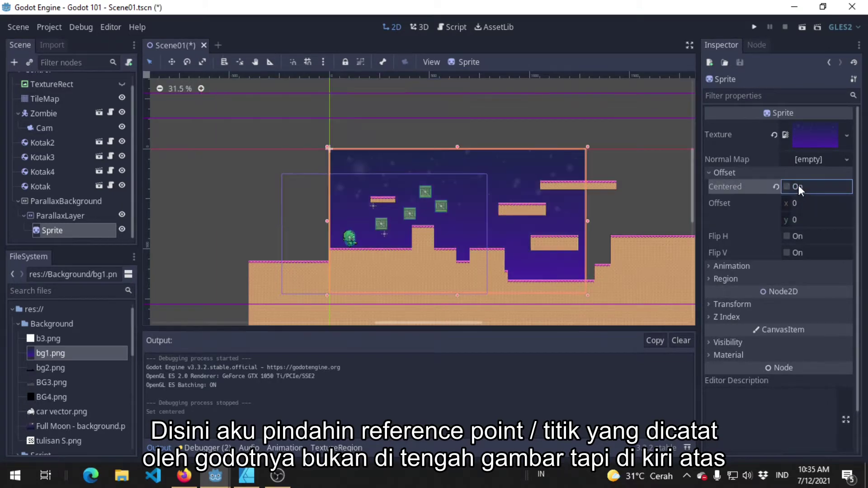
pyautogui.hotkey('ctrl', 's')
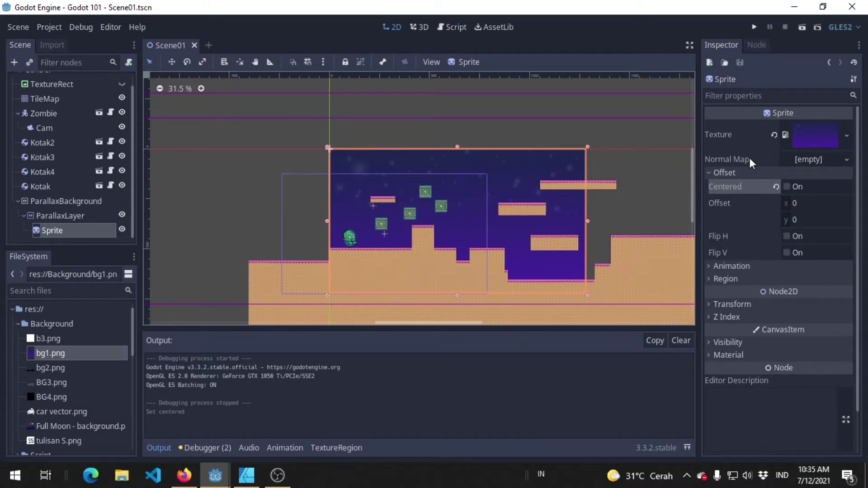
pyautogui.click(753, 26)
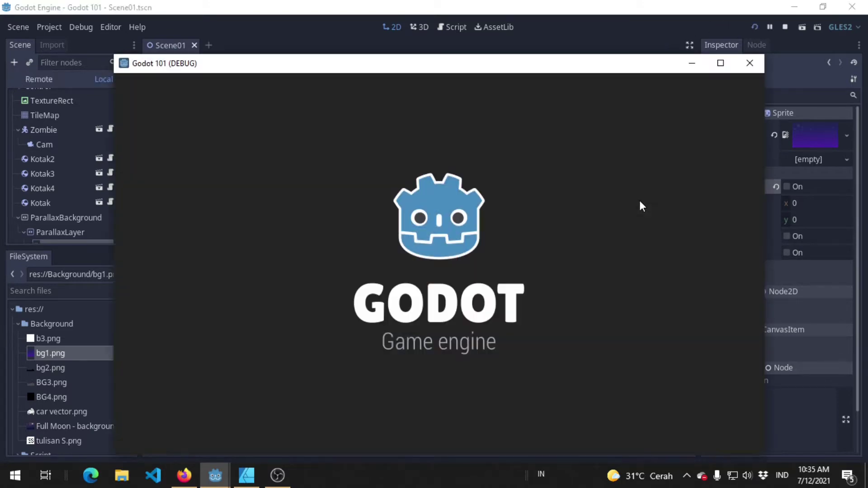
# Run and jump the zombie across the tall platform and ground, then close the game window.
pyautogui.press('Right')
pyautogui.press('Up')
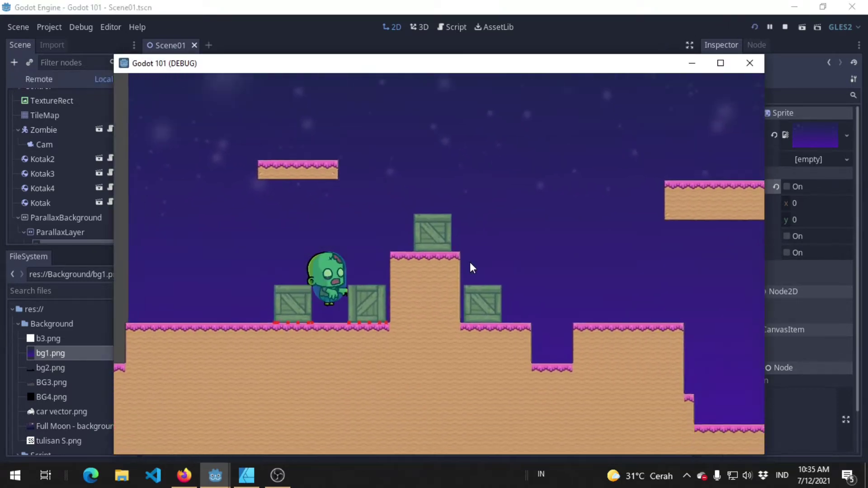
pyautogui.press('Up')
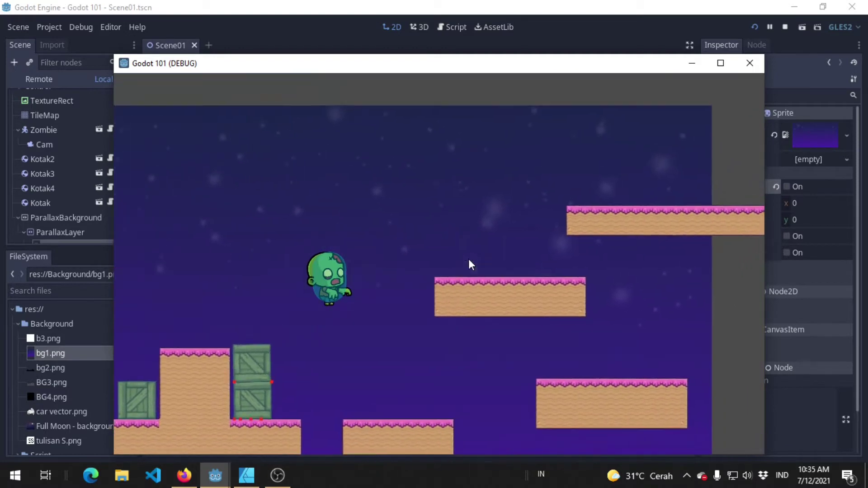
pyautogui.press('Right')
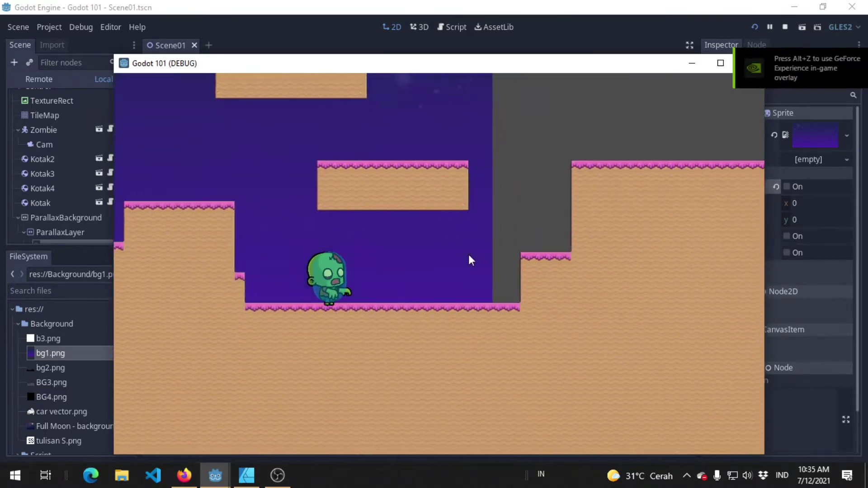
pyautogui.press('Right')
pyautogui.press('Up')
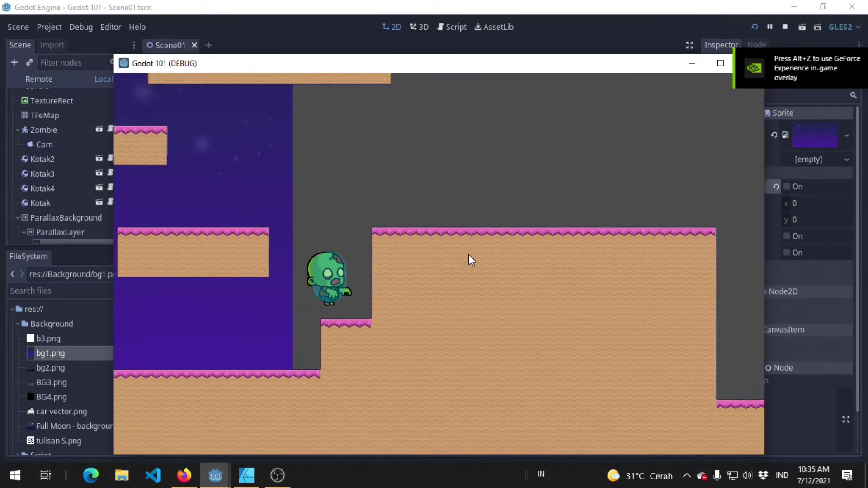
pyautogui.press('Left')
pyautogui.press('Right')
pyautogui.press('Up')
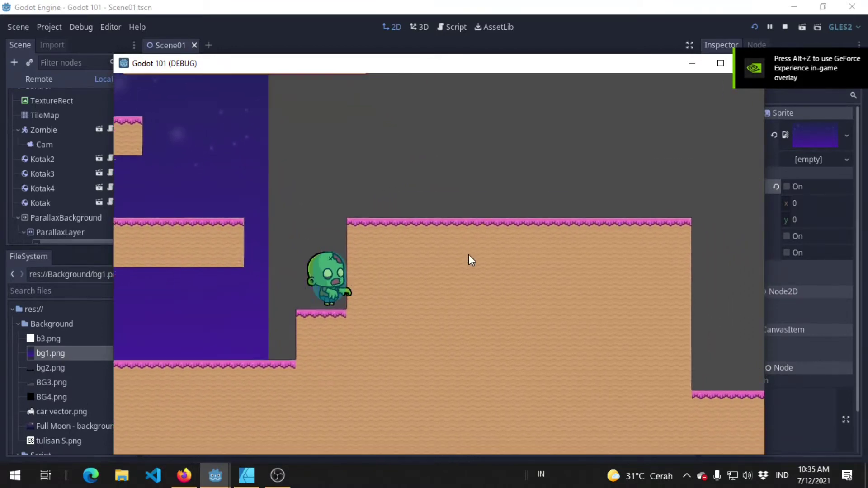
pyautogui.press('Up')
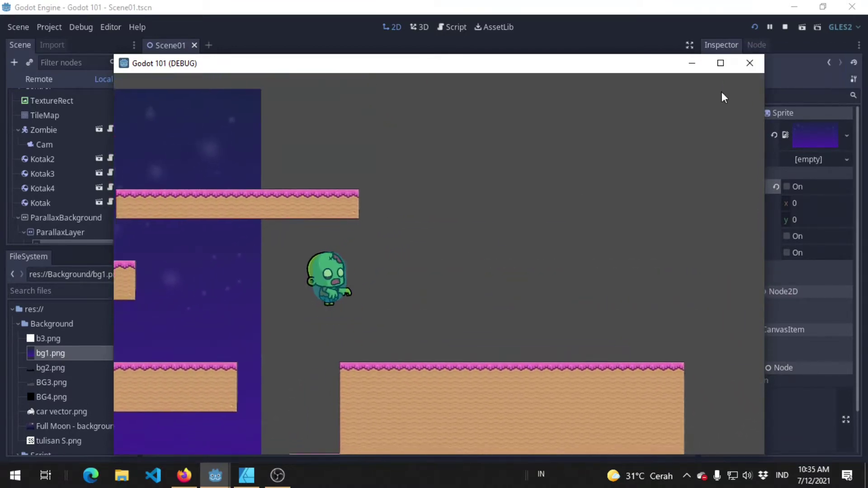
pyautogui.press('Left')
pyautogui.click(749, 64)
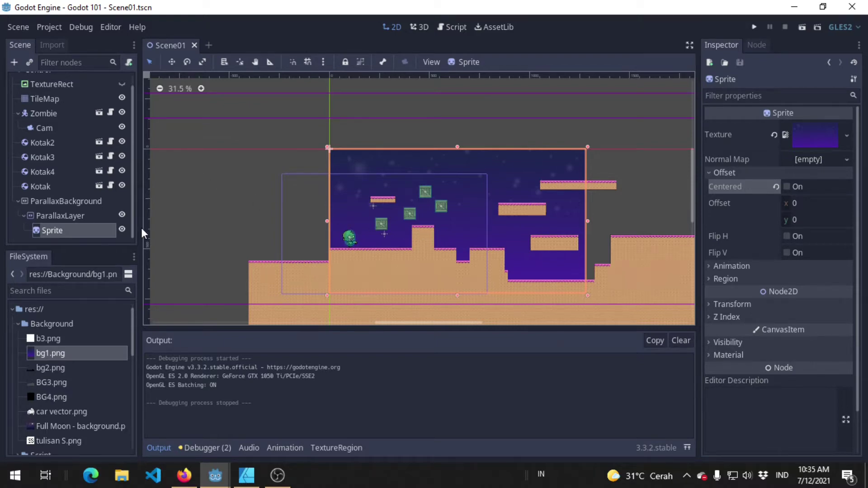
# Select the ParallaxLayer node after glancing at the ParallaxBackground's properties.
pyautogui.click(102, 205)
pyautogui.click(100, 222)
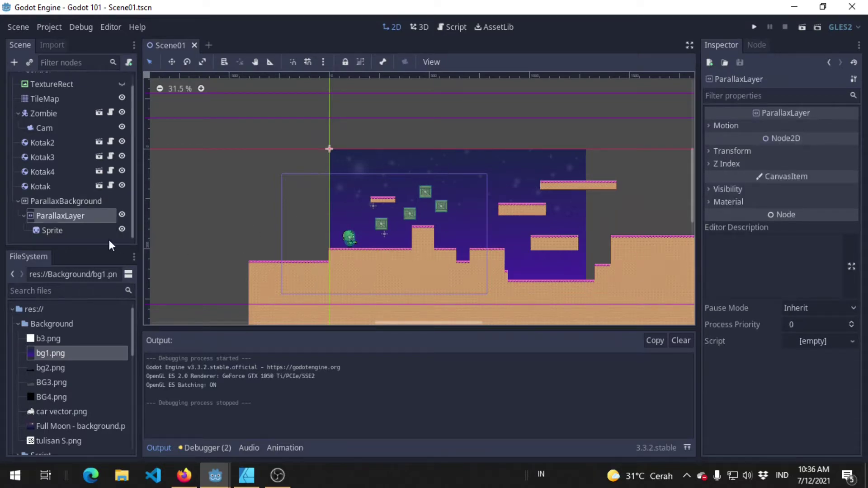
pyautogui.click(75, 202)
pyautogui.click(75, 215)
# Set the ParallaxLayer's Transform Position x to -250 and launch a test run.
pyautogui.click(747, 151)
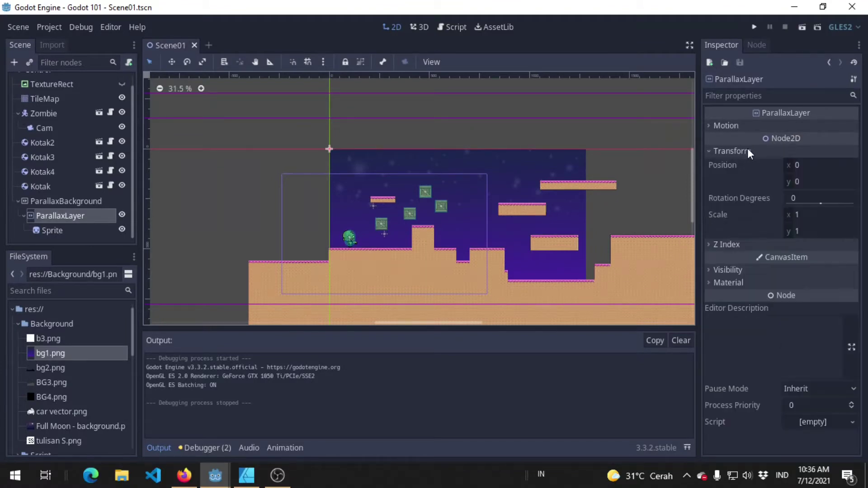
pyautogui.click(834, 166)
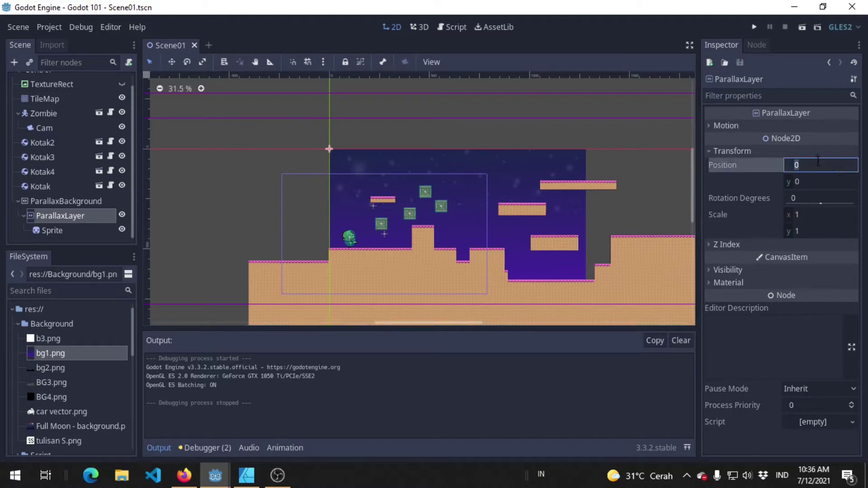
pyautogui.write('+')
pyautogui.write('250')
pyautogui.press('Return')
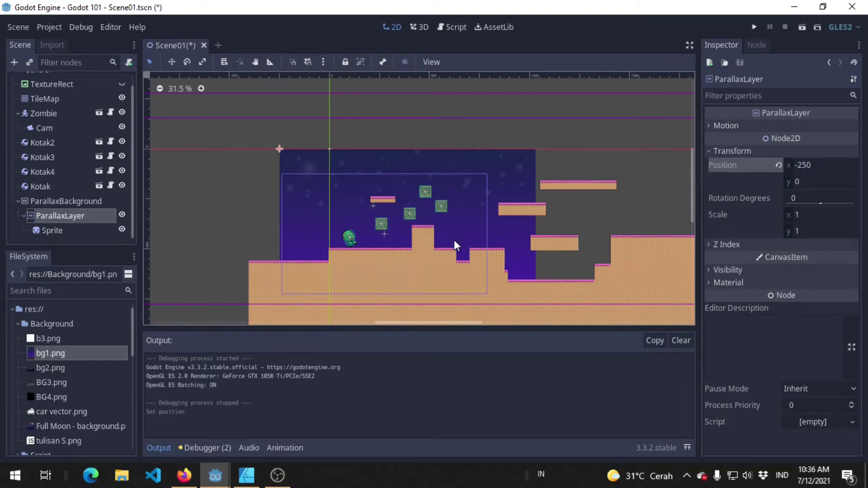
pyautogui.click(756, 26)
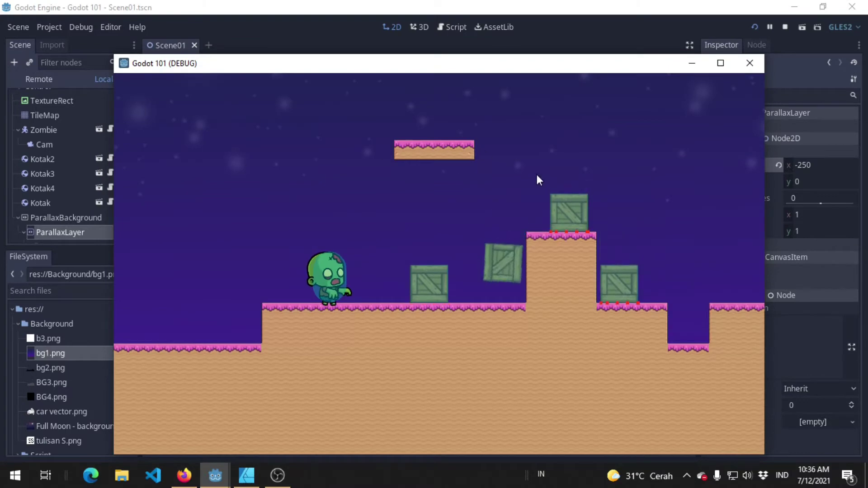
# End the test run and show the ParallaxLayer's Motion settings: scale 1, 1, offset 0, mirroring 0.
pyautogui.press('Left')
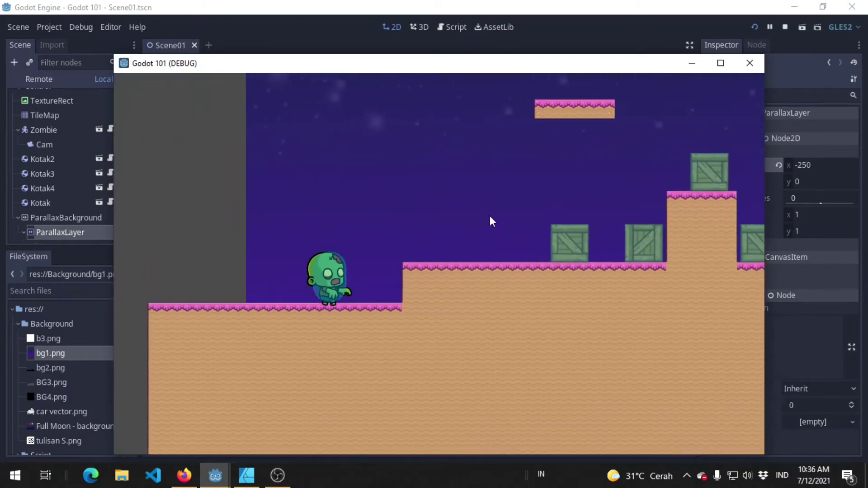
pyautogui.click(750, 62)
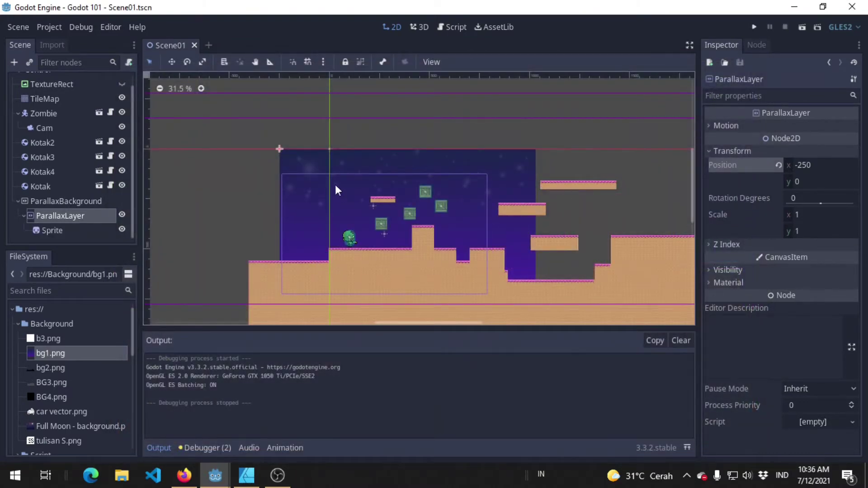
pyautogui.click(72, 206)
pyautogui.click(91, 215)
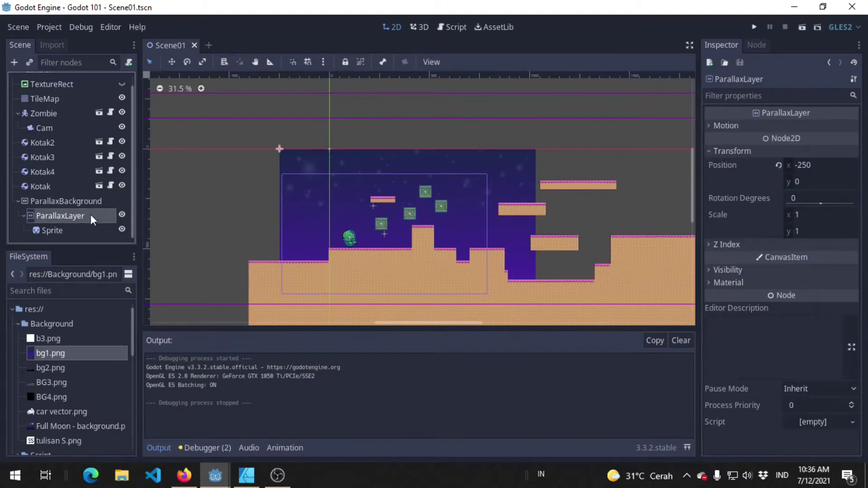
pyautogui.click(778, 126)
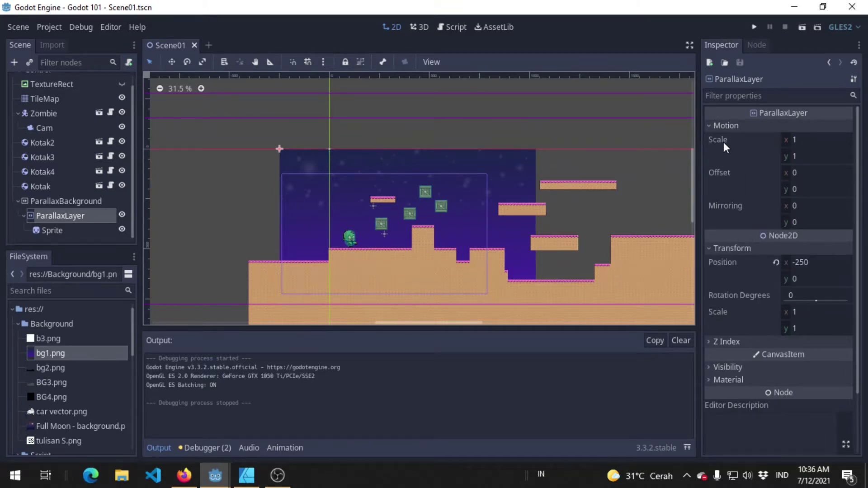
pyautogui.moveTo(728, 139)
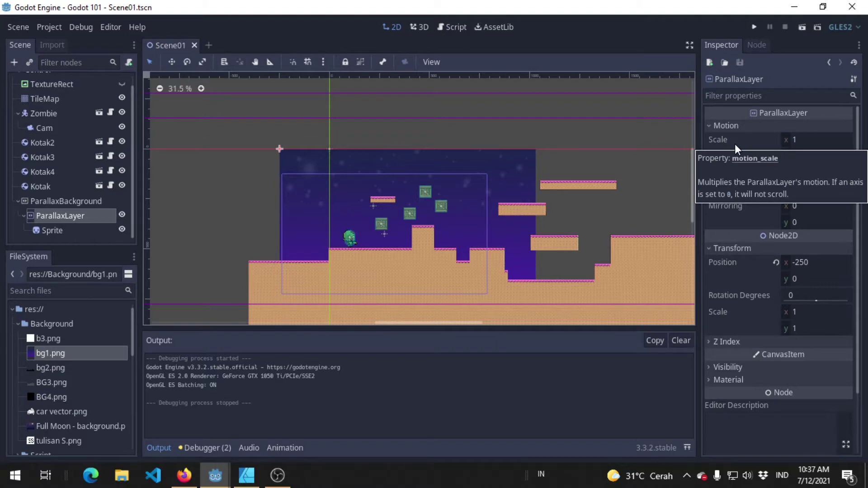
# Set the ParallaxLayer's Motion Scale to 0, 0.
pyautogui.click(814, 136)
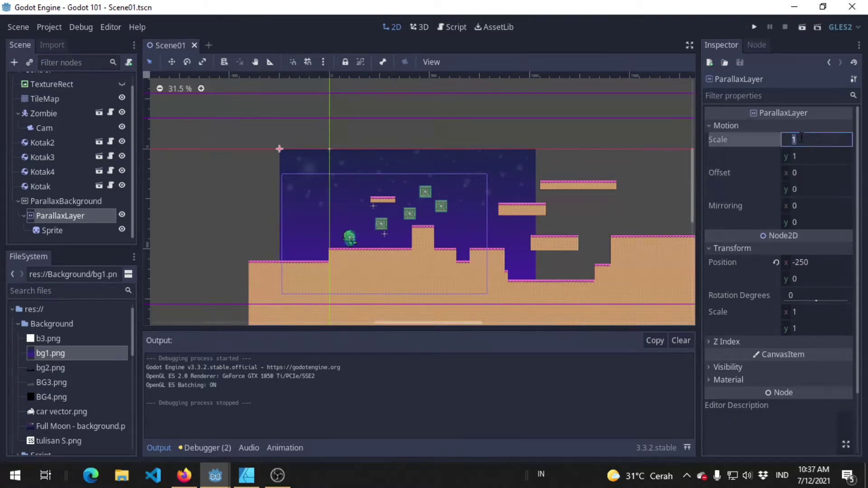
pyautogui.write('0')
pyautogui.press('Tab')
pyautogui.write('0')
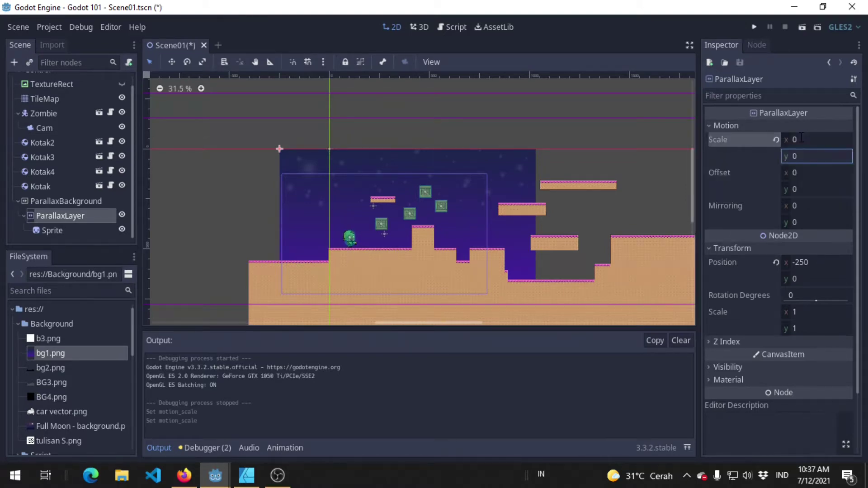
# Save the scene and test-run it, moving the zombie right with a jump.
pyautogui.hotkey('ctrl', 's')
pyautogui.click(754, 25)
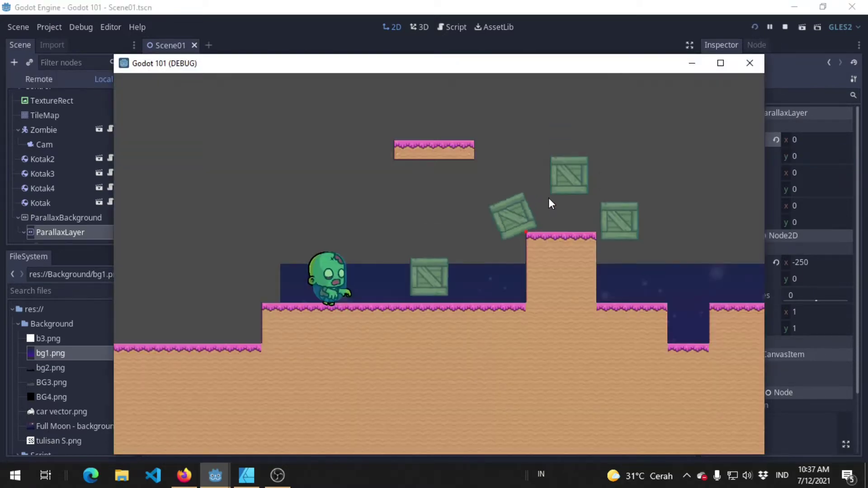
pyautogui.press('Right')
pyautogui.press('Up')
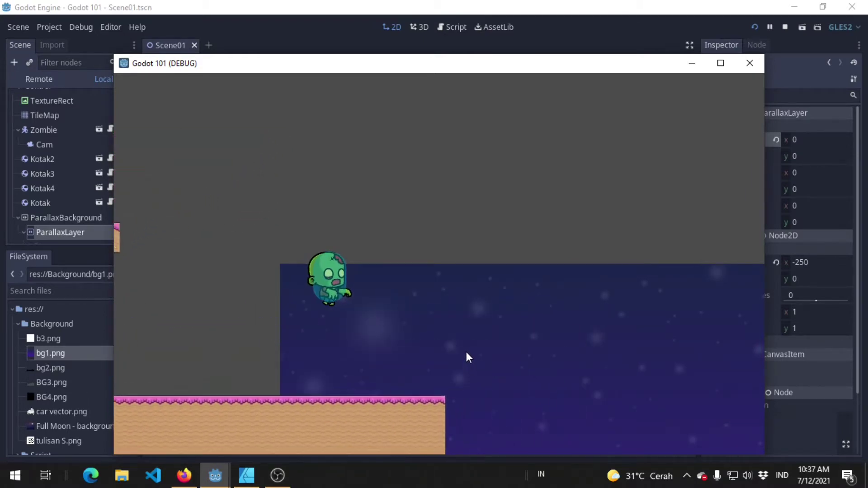
# Close the run, set the ParallaxLayer Motion Scale back to 1, 1, and save.
pyautogui.click(740, 68)
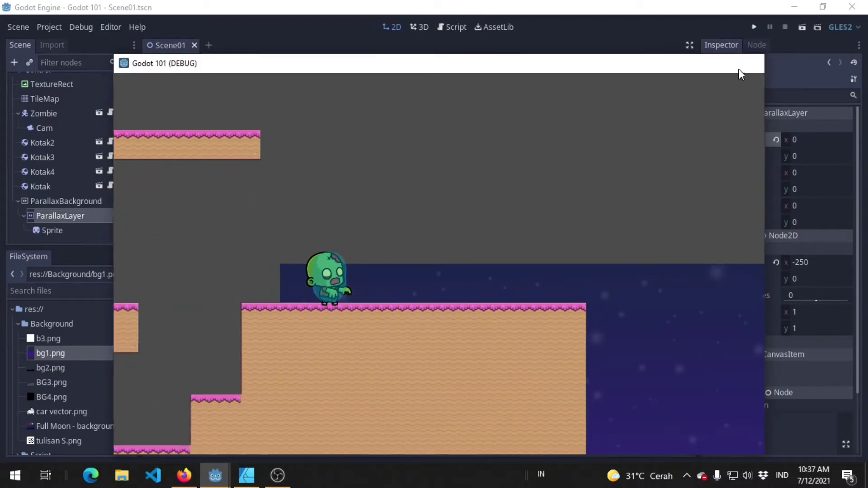
pyautogui.click(816, 138)
pyautogui.write('1')
pyautogui.press('Tab')
pyautogui.write('1')
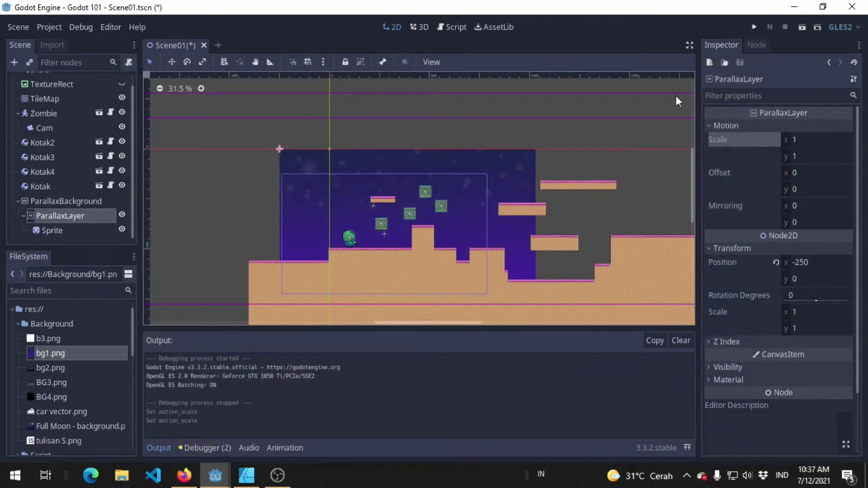
pyautogui.hotkey('ctrl', 's')
# Test-run the level walking and jumping the zombie both ways, then start editing Motion Scale x.
pyautogui.click(754, 27)
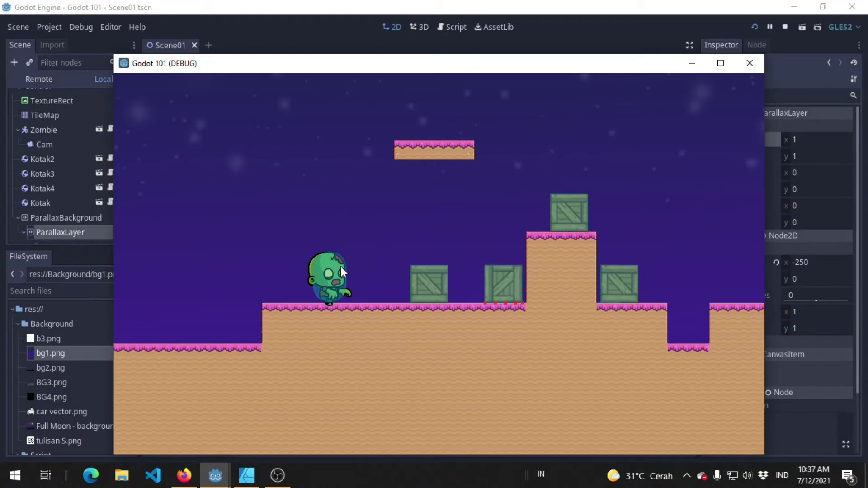
pyautogui.press('Left')
pyautogui.press('Up')
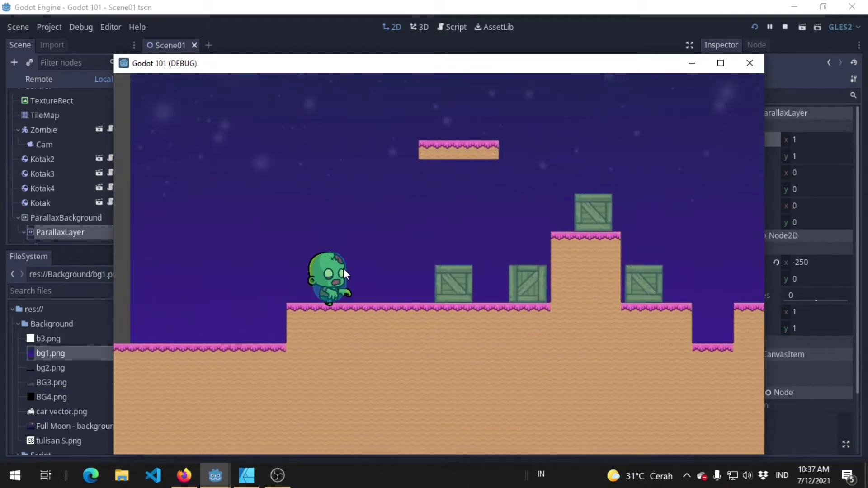
pyautogui.press('Left')
pyautogui.press('Up')
pyautogui.press('Right')
pyautogui.press('Left')
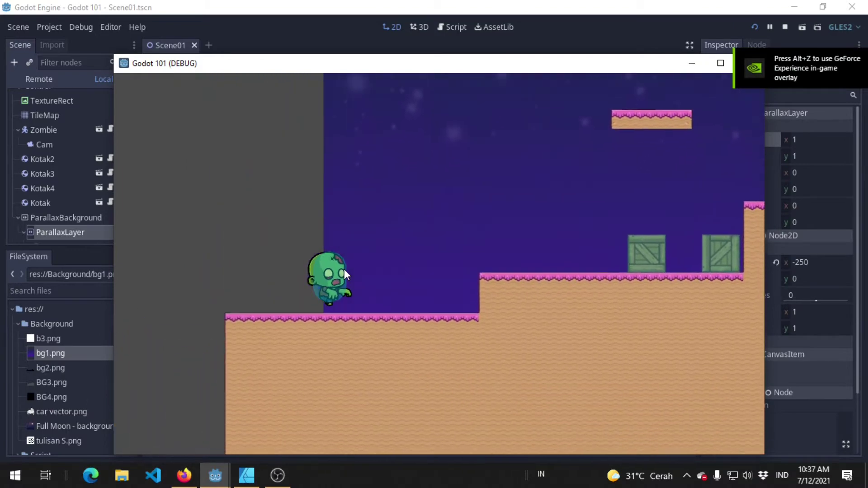
pyautogui.press('Right')
pyautogui.press('Right')
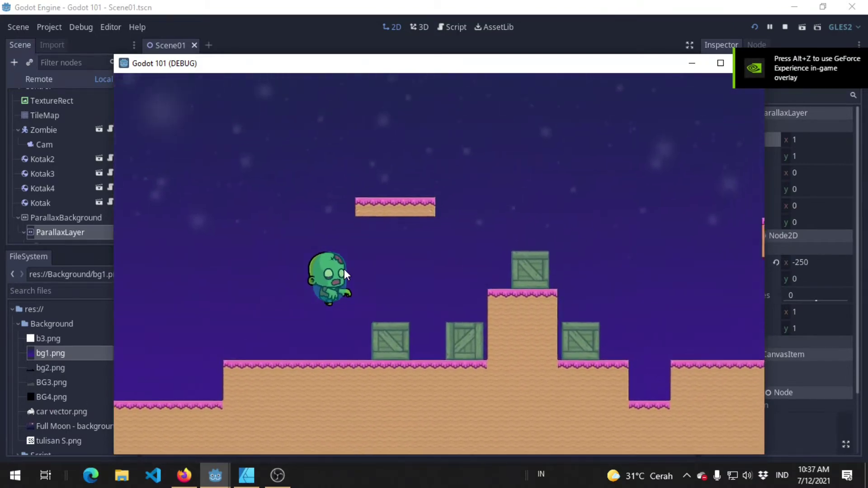
pyautogui.press('Up')
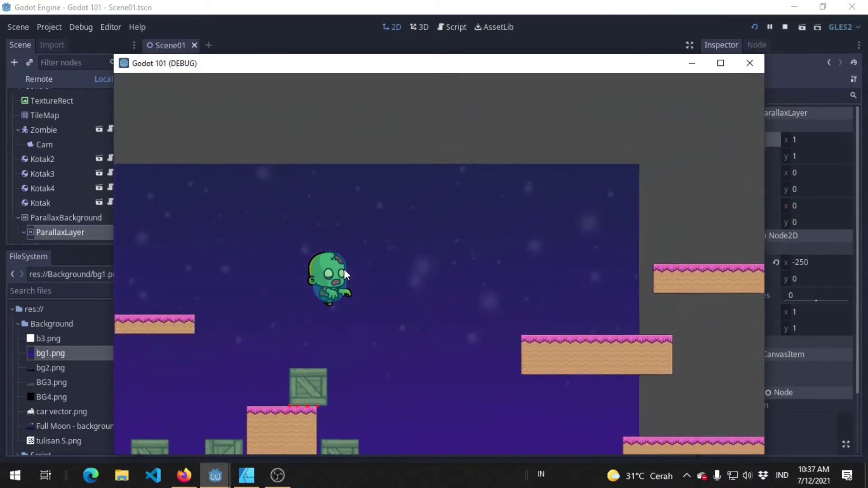
pyautogui.press('Left')
pyautogui.press('Up')
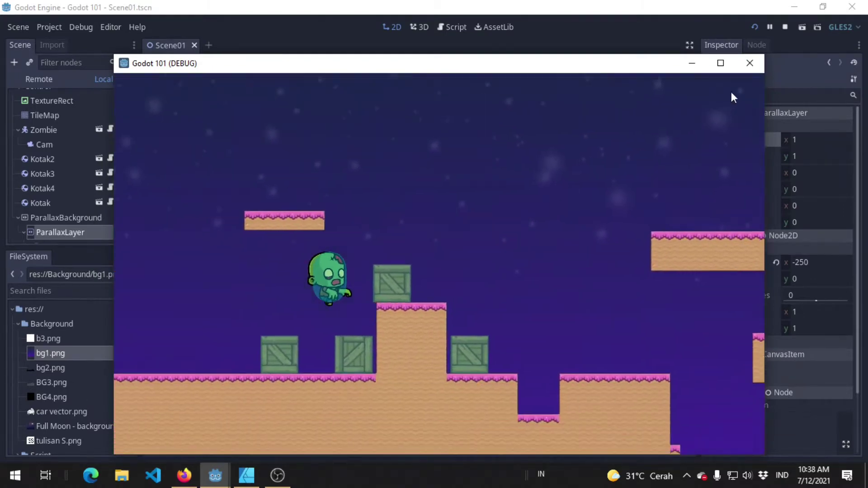
pyautogui.click(750, 63)
pyautogui.click(798, 141)
pyautogui.write('2')
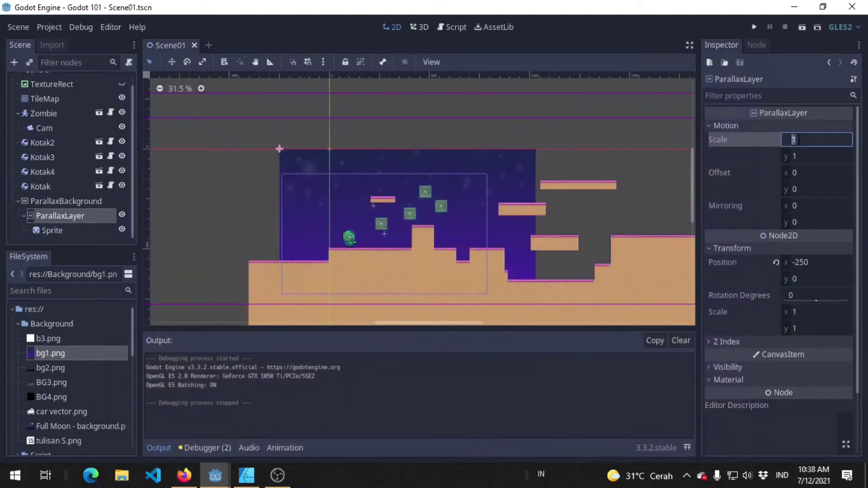
# Test-run the game with Motion Scale x at 2, stop it, and reselect the Motion Scale x field.
pyautogui.click(752, 28)
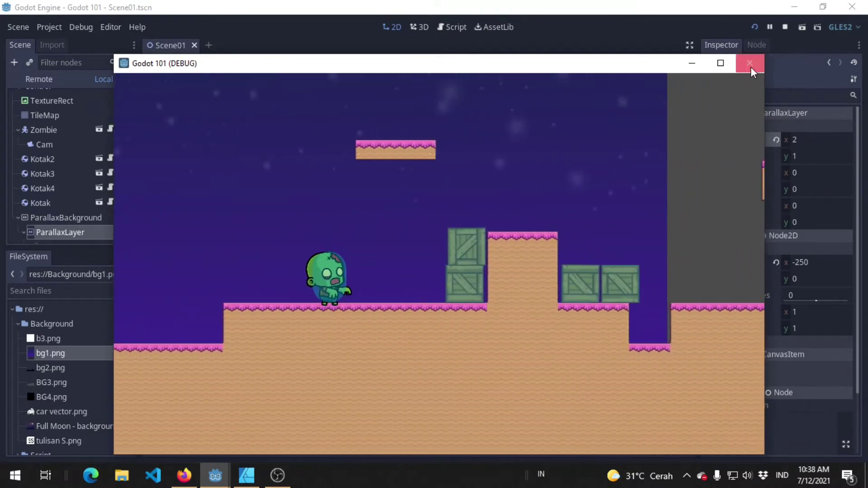
pyautogui.click(751, 67)
pyautogui.click(811, 140)
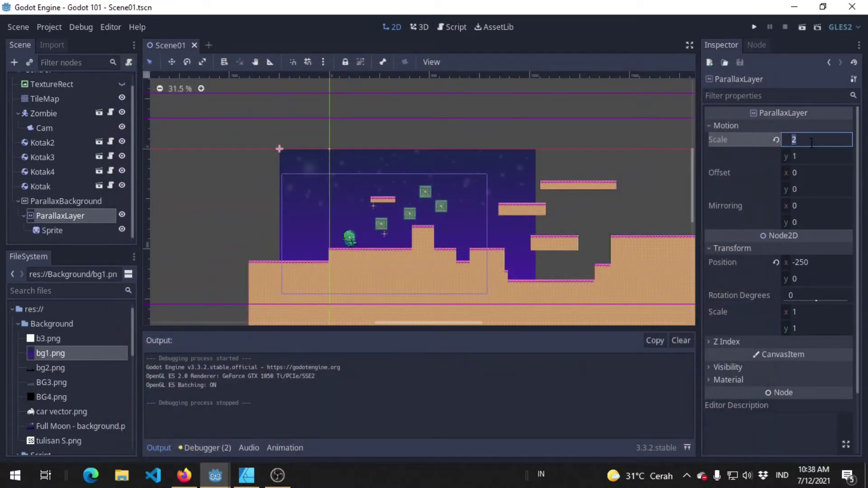
pyautogui.write('0.5')
# Commit Motion Scale x of 0.5, save and run, jumping the zombie right onto the crates.
pyautogui.press('Return')
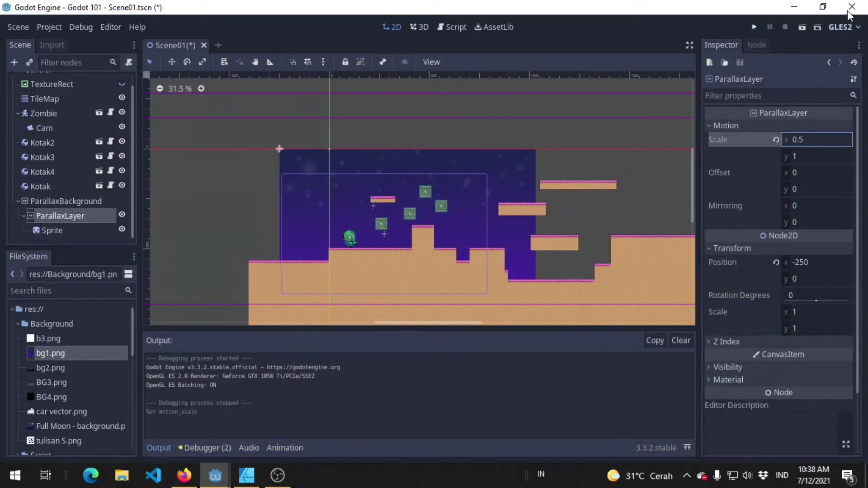
pyautogui.click(757, 26)
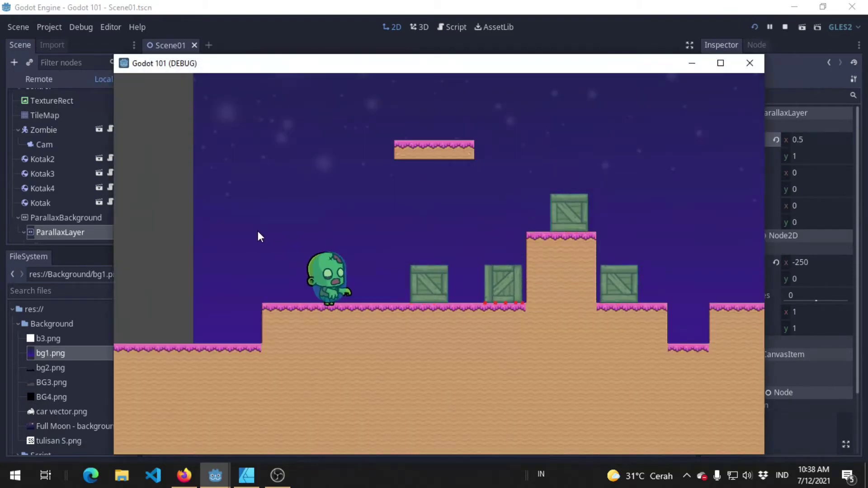
pyautogui.press('Right')
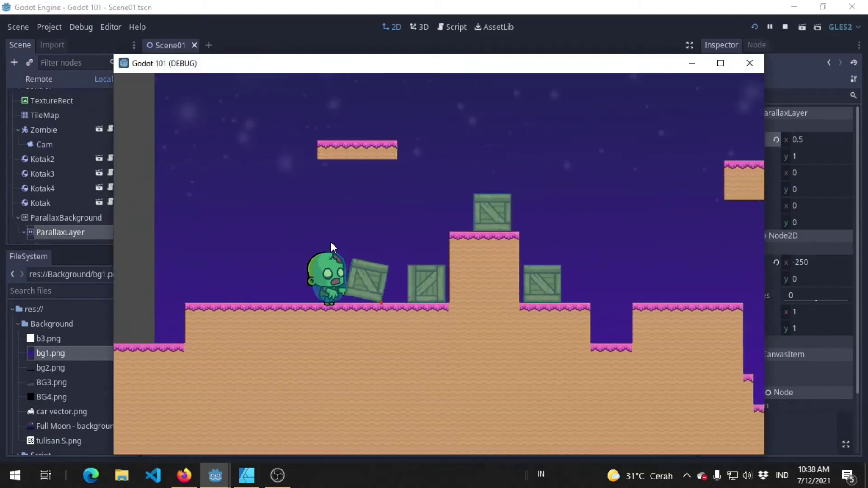
pyautogui.press('Up')
pyautogui.press('Right')
pyautogui.press('Up')
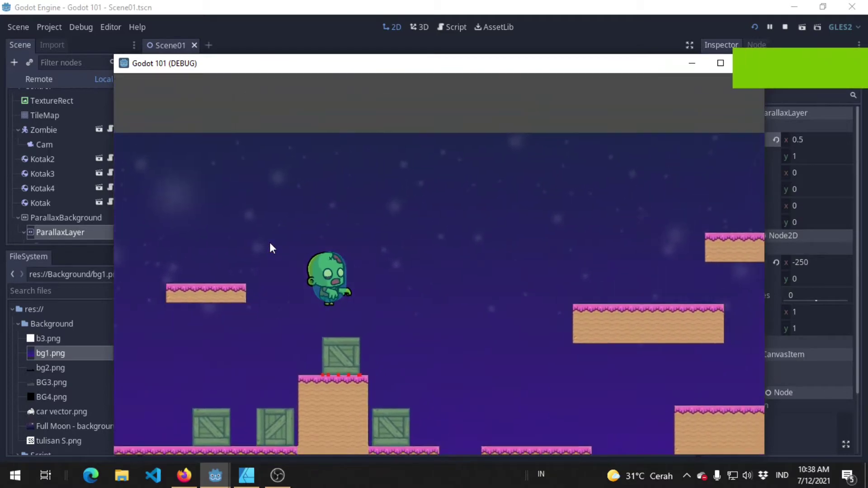
pyautogui.press('Up')
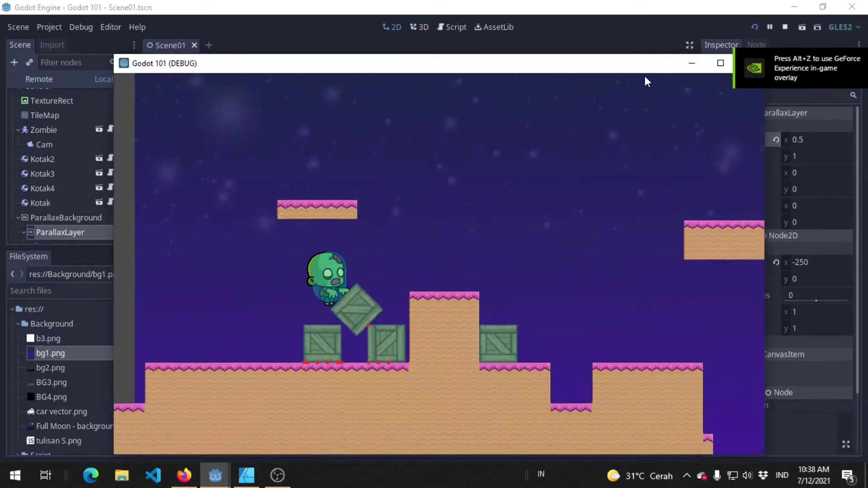
pyautogui.moveTo(705, 63); pyautogui.dragTo(628, 79)
# Stop the test run and set the ParallaxLayer's Motion Scale x back to 1.
pyautogui.click(653, 86)
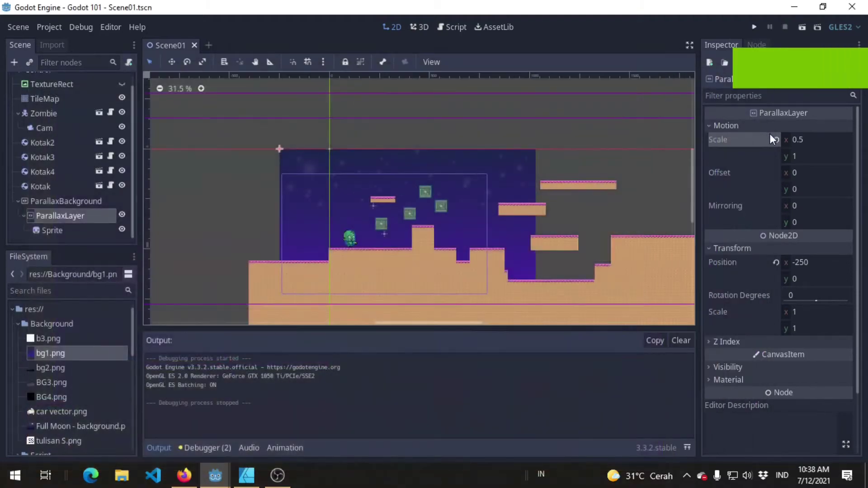
pyautogui.click(823, 138)
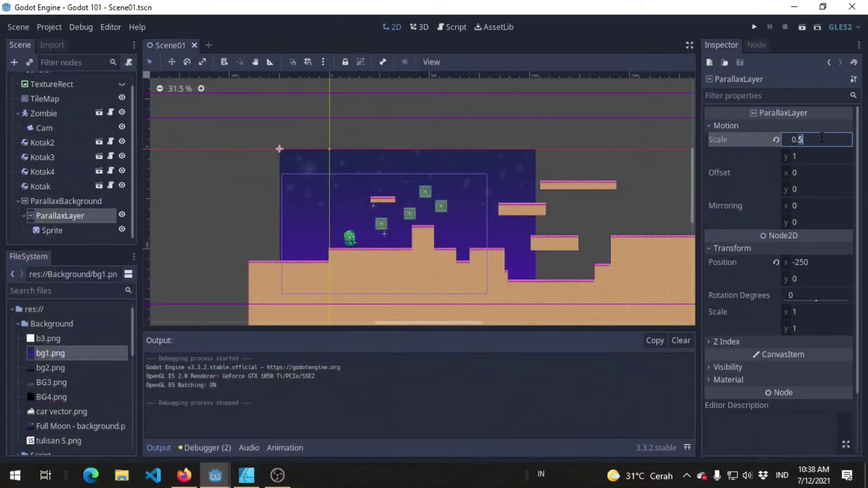
pyautogui.write('1')
pyautogui.press('Return')
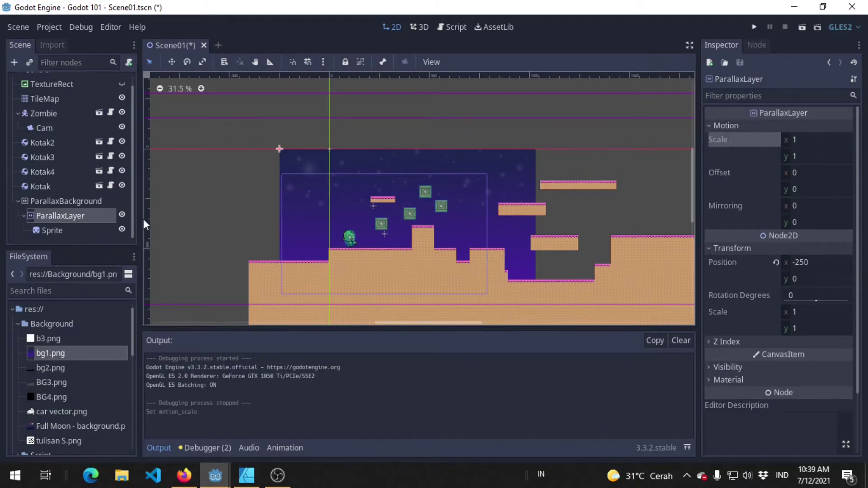
# Inspect the background Sprite and ParallaxBackground nodes' properties.
pyautogui.click(67, 232)
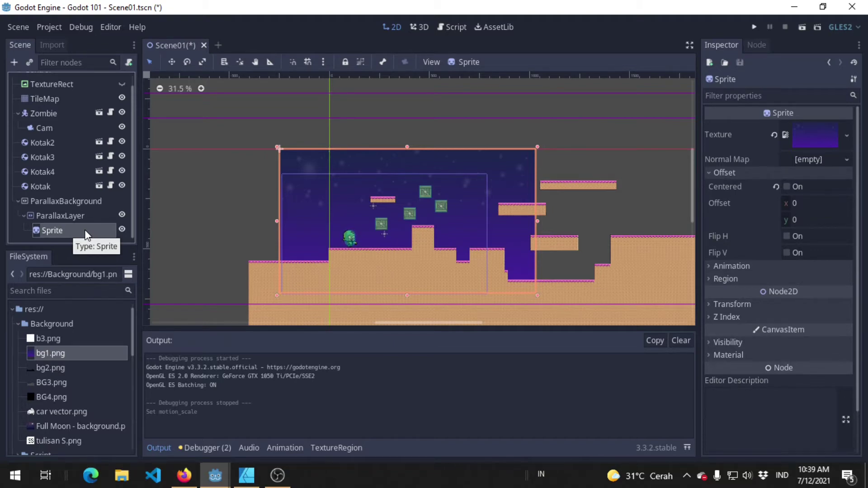
pyautogui.click(77, 206)
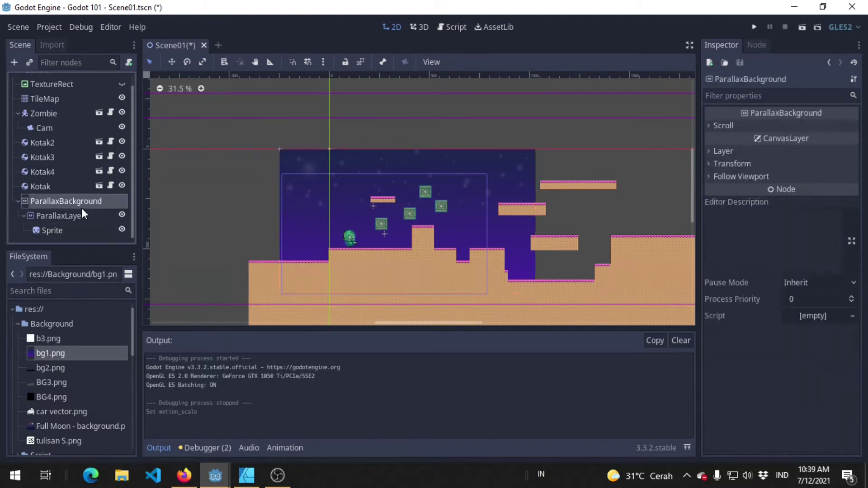
pyautogui.click(90, 230)
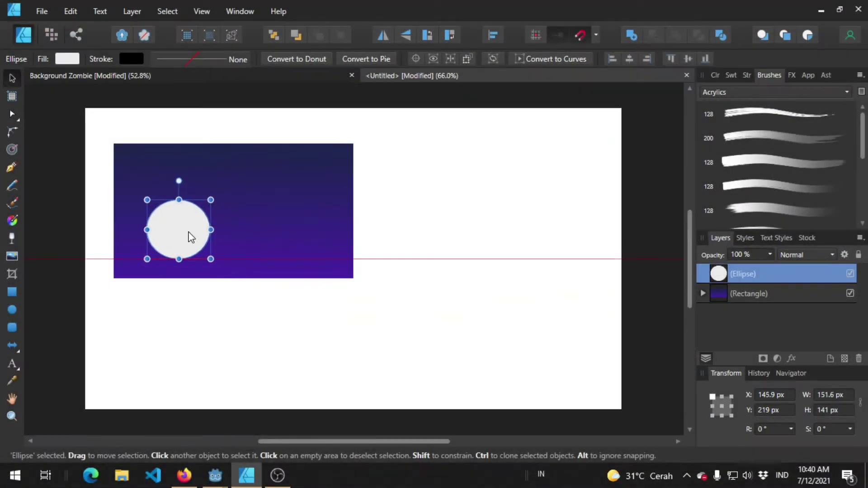
# Shrink the white circle, move the purple rectangle lower, and center the circle on it.
pyautogui.moveTo(202, 200); pyautogui.dragTo(187, 210)
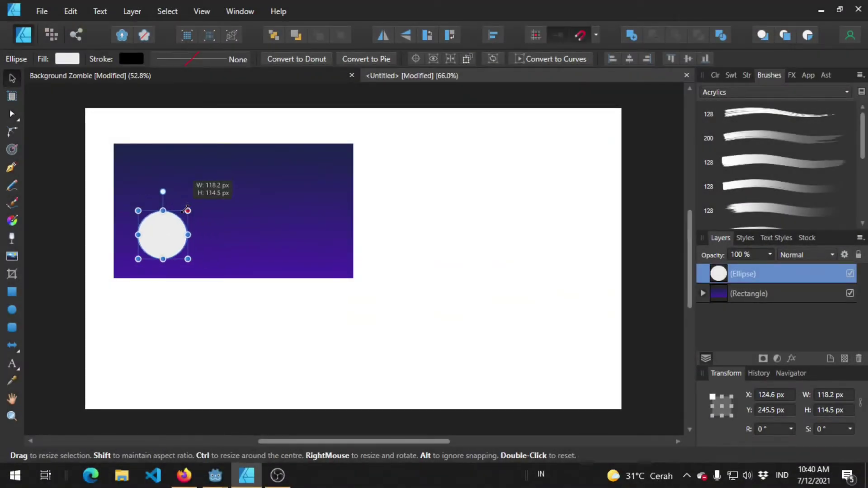
pyautogui.click(306, 225)
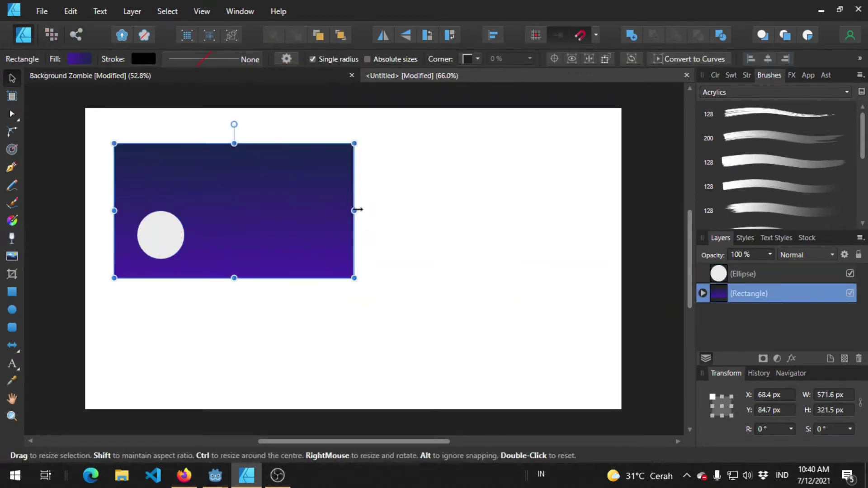
pyautogui.moveTo(158, 231)
pyautogui.mouseDown()
pyautogui.moveTo(165, 256)
pyautogui.moveTo(196, 250)
pyautogui.mouseUp()
pyautogui.click(286, 222)
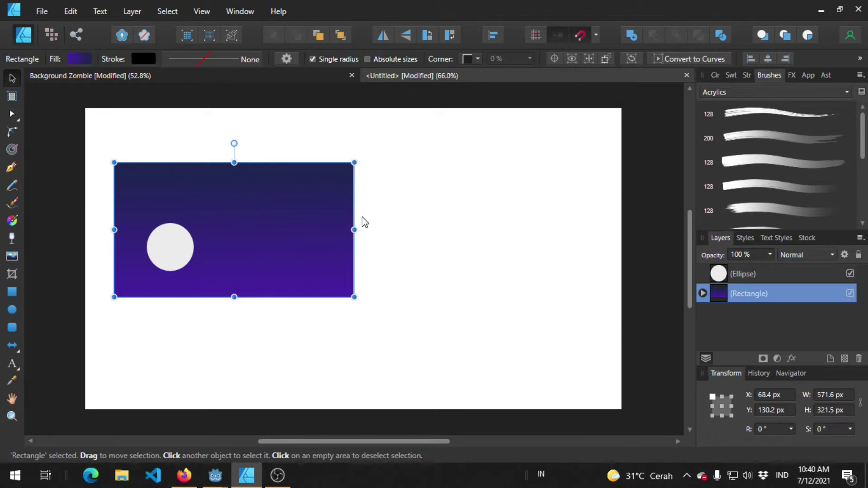
pyautogui.click(185, 262)
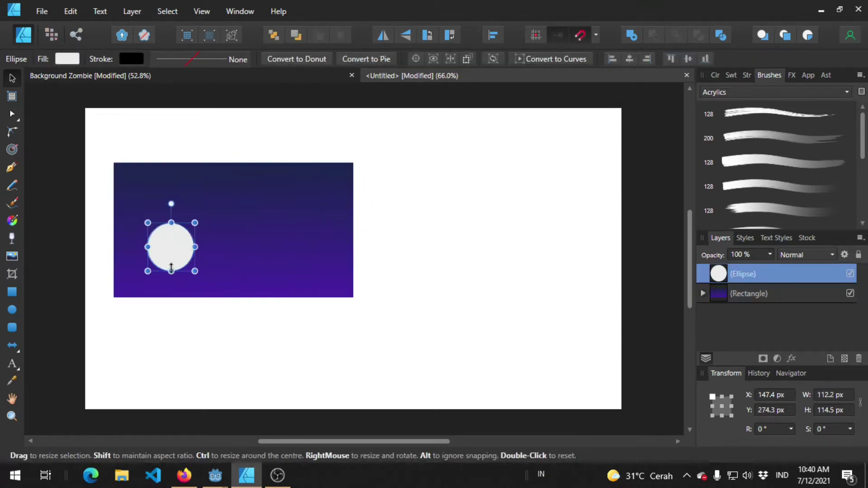
pyautogui.moveTo(181, 257)
pyautogui.mouseDown()
pyautogui.moveTo(307, 264)
pyautogui.moveTo(281, 264)
pyautogui.mouseUp()
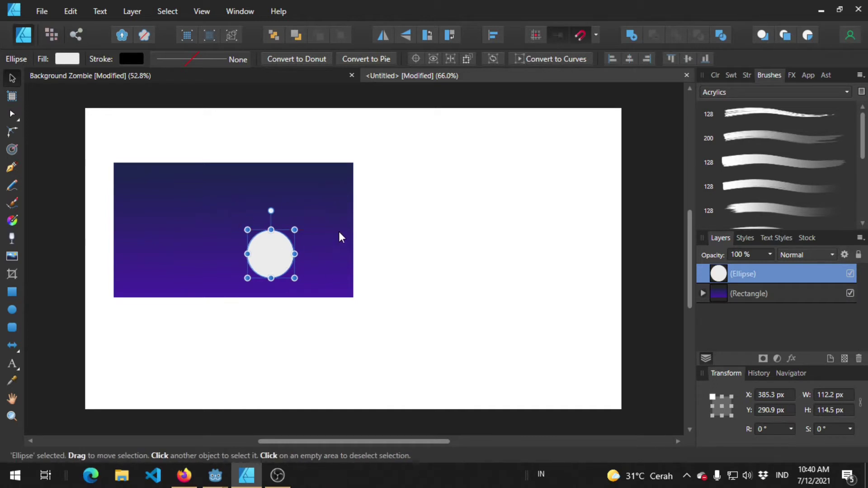
# Duplicate the purple rectangle beside the original and move the circle toward the banner's middle.
pyautogui.click(319, 206)
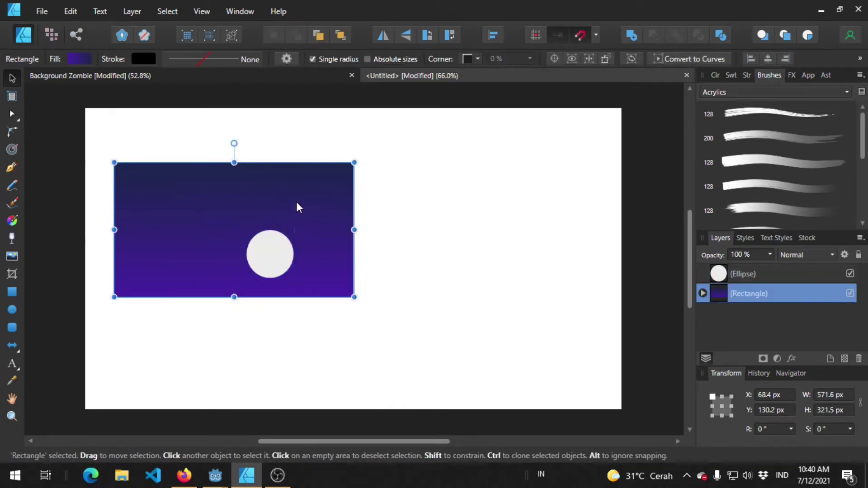
pyautogui.hotkey('ctrl', 'j')
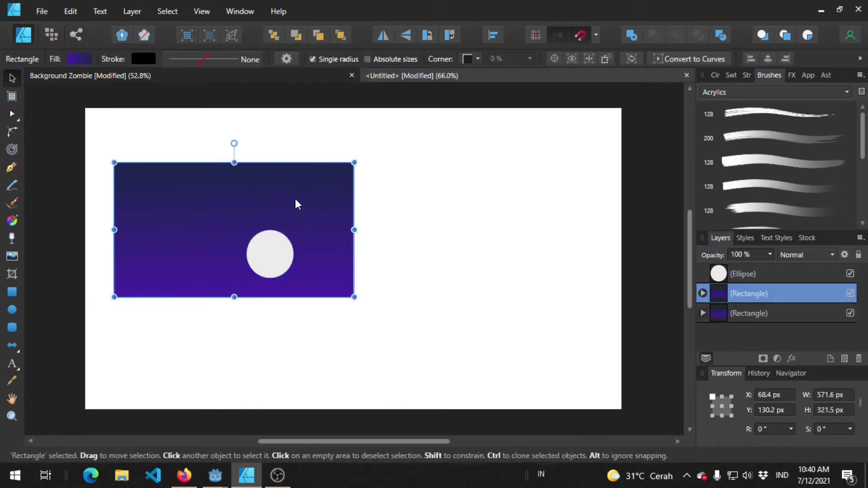
pyautogui.moveTo(296, 204); pyautogui.dragTo(515, 205)
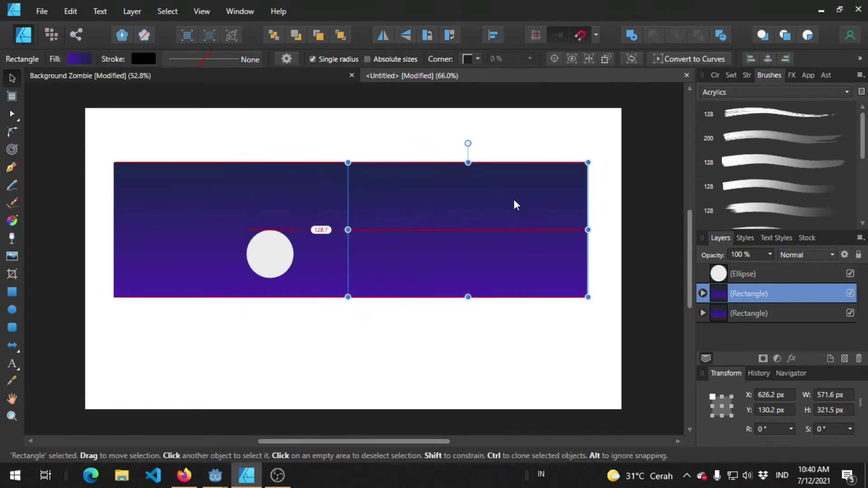
pyautogui.click(520, 345)
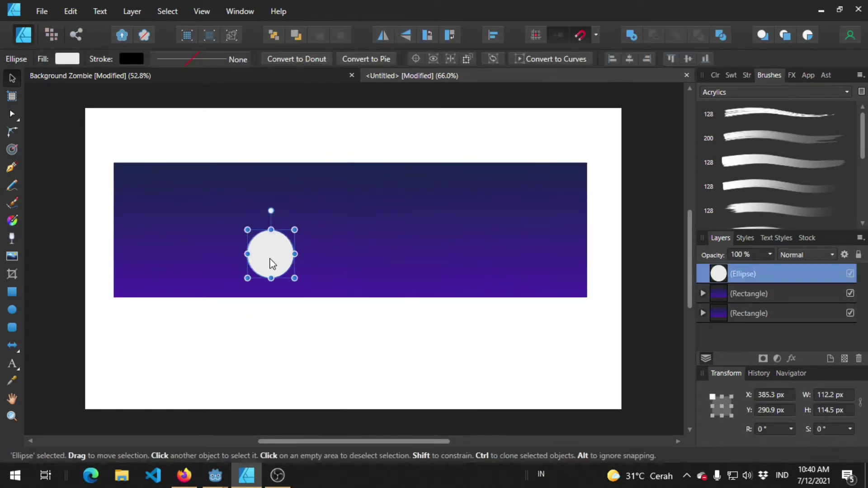
pyautogui.moveTo(273, 254)
pyautogui.mouseDown()
pyautogui.moveTo(353, 254)
pyautogui.moveTo(445, 270)
pyautogui.mouseUp()
# Shift the moon circle, copy the rectangle to the right, and reposition the moon leftward.
pyautogui.press('a')
pyautogui.moveTo(536, 223); pyautogui.dragTo(382, 181, button='middle')
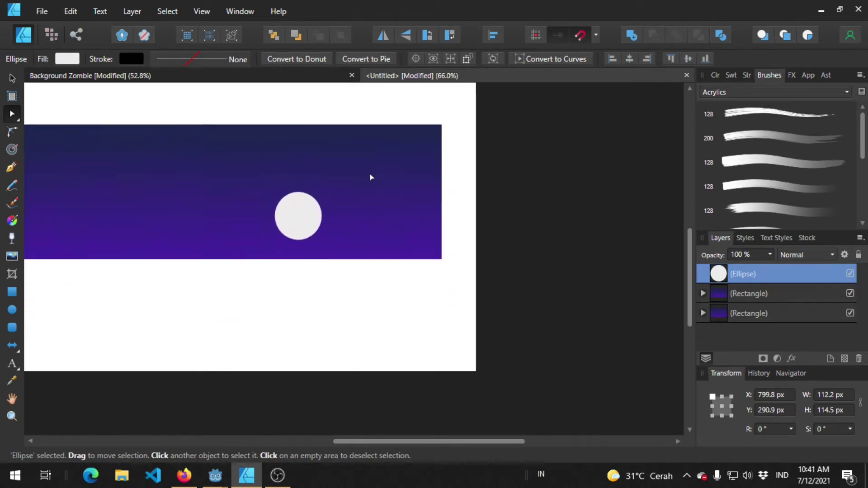
pyautogui.moveTo(310, 222); pyautogui.dragTo(383, 221)
pyautogui.click(112, 213)
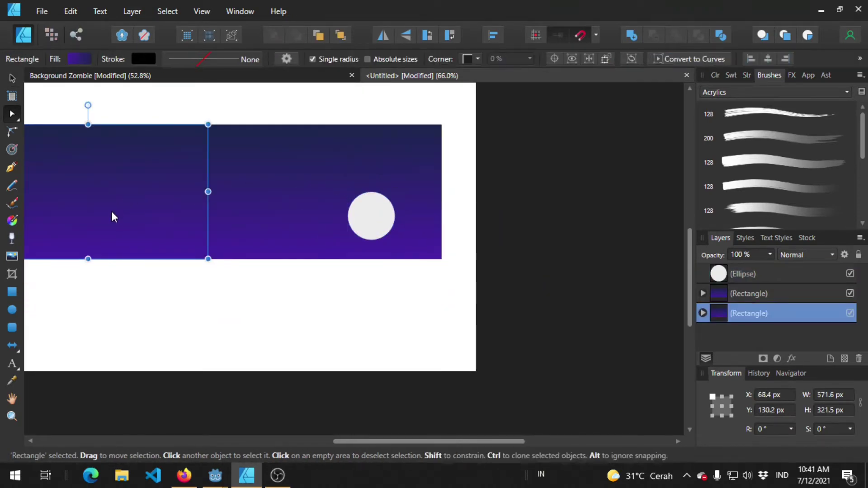
pyautogui.moveTo(145, 200); pyautogui.dragTo(595, 196)
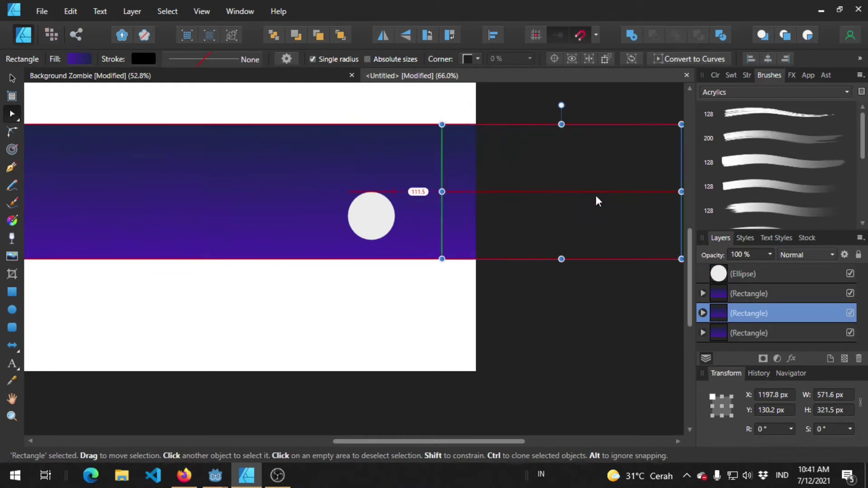
pyautogui.moveTo(390, 224)
pyautogui.mouseDown()
pyautogui.moveTo(512, 213)
pyautogui.moveTo(218, 229)
pyautogui.mouseUp()
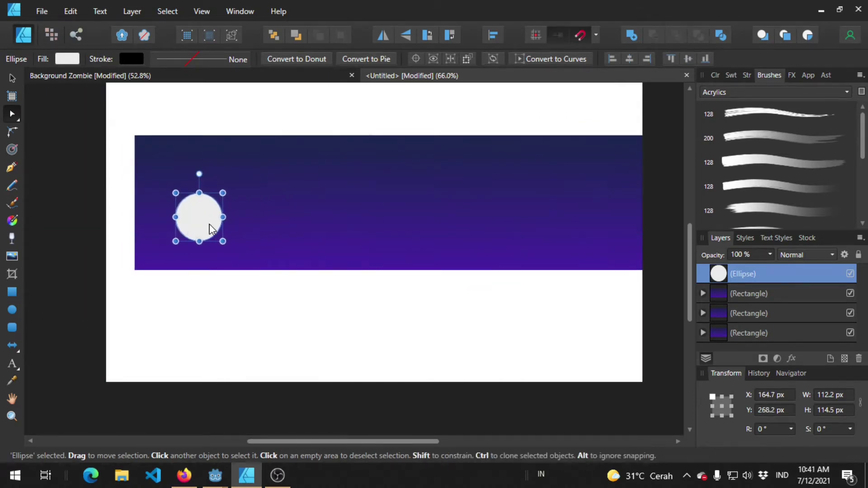
# Align a purple rectangle against the page's left edge and delete the extra rectangle.
pyautogui.click(315, 191)
pyautogui.moveTo(315, 191); pyautogui.dragTo(295, 183)
pyautogui.moveTo(491, 180)
pyautogui.mouseDown()
pyautogui.moveTo(448, 177)
pyautogui.moveTo(488, 200)
pyautogui.mouseUp()
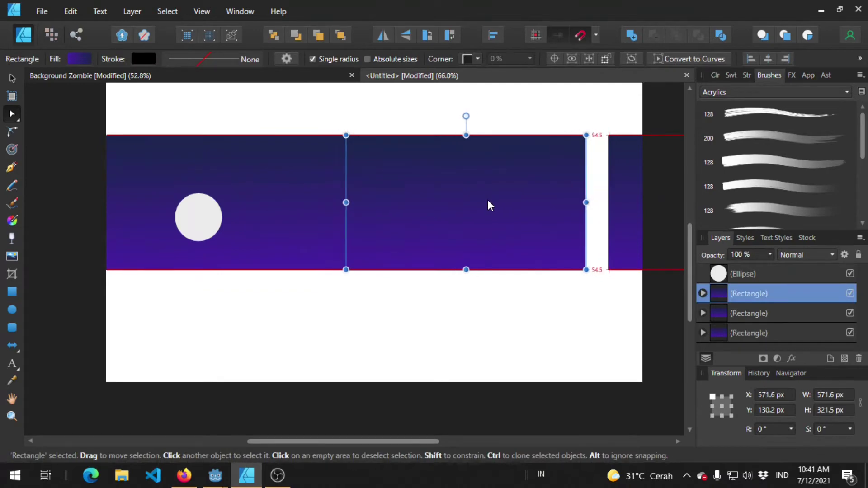
pyautogui.press('Delete')
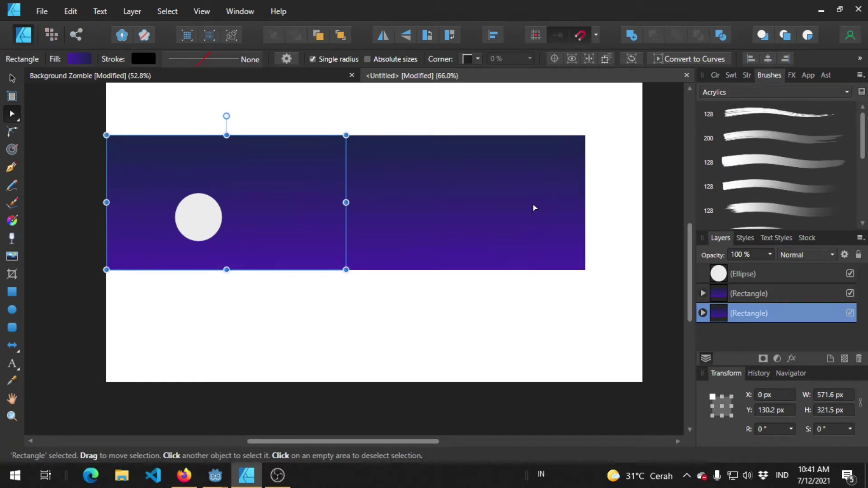
# Set the ParallaxLayer's Motion Mirroring x to 200.
pyautogui.click(443, 204)
pyautogui.hotkey('alt', 'Tab')
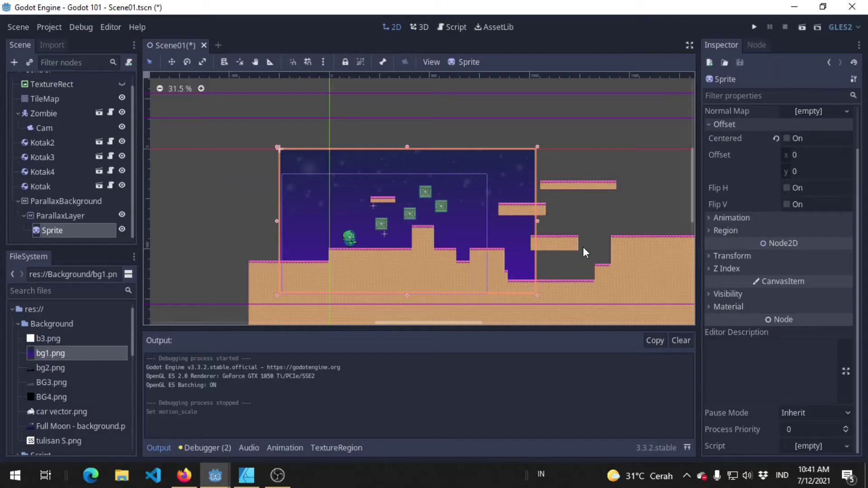
pyautogui.click(734, 218)
pyautogui.click(736, 221)
pyautogui.click(50, 216)
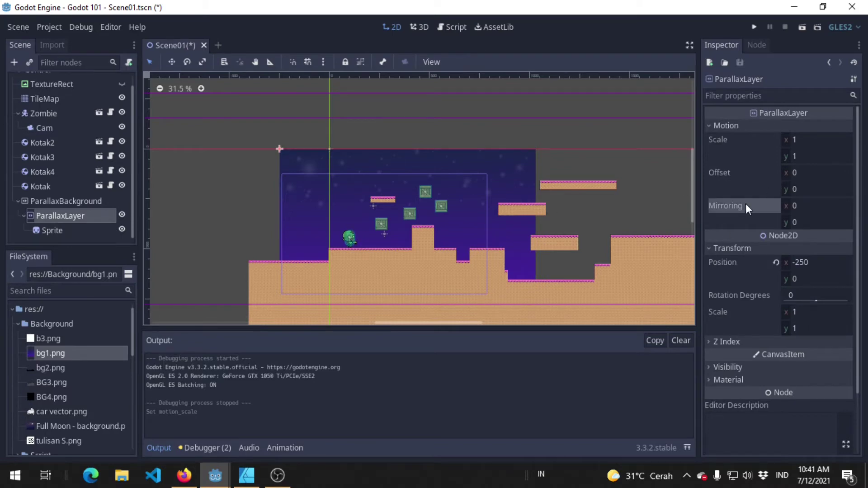
pyautogui.moveTo(741, 202)
pyautogui.click(799, 205)
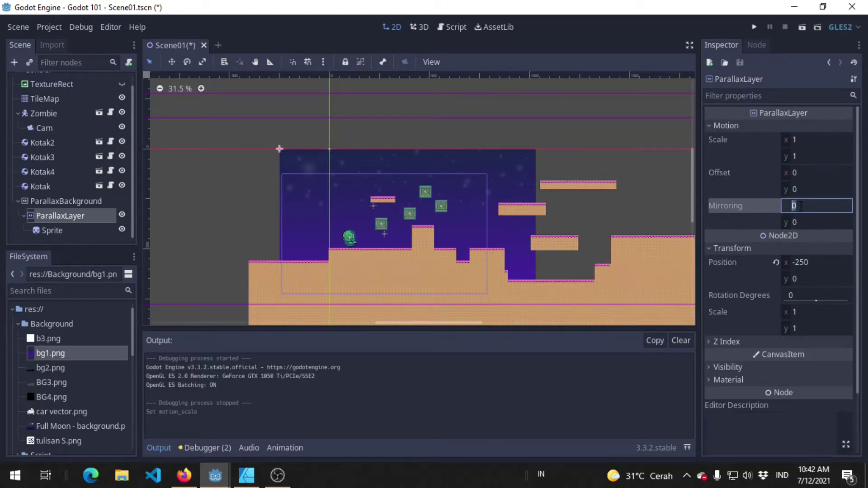
pyautogui.write('200')
pyautogui.press('Return')
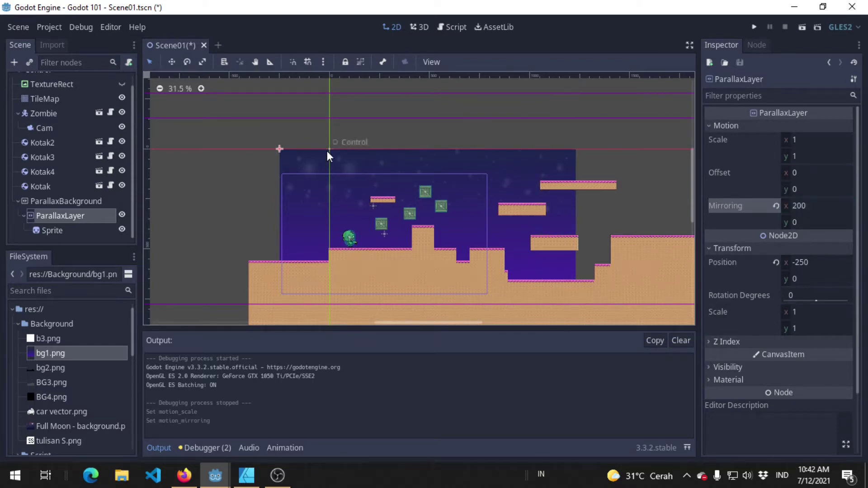
# Save and run the level, moving the zombie right and jumping with the arrow keys.
pyautogui.click(753, 29)
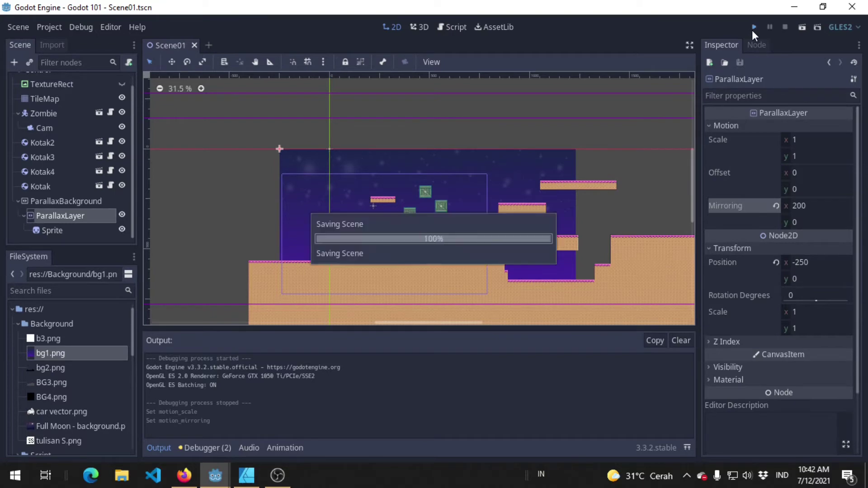
pyautogui.press('Right')
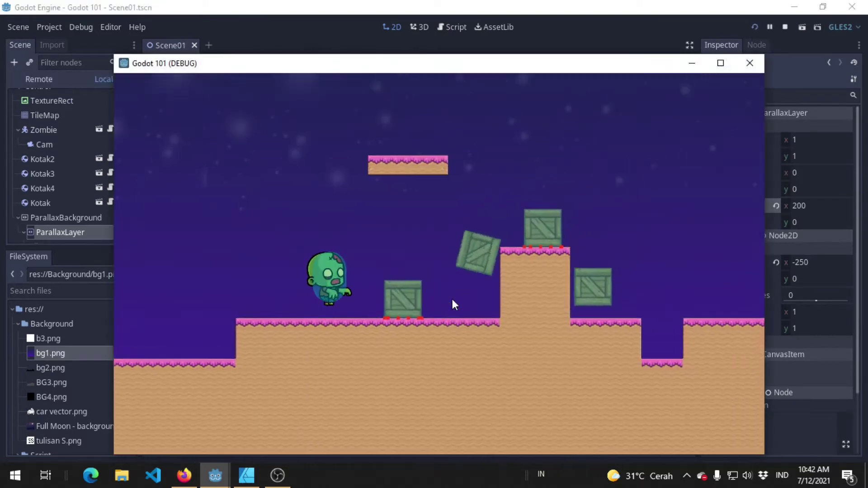
pyautogui.press('Up')
pyautogui.press('Right')
pyautogui.press('Up')
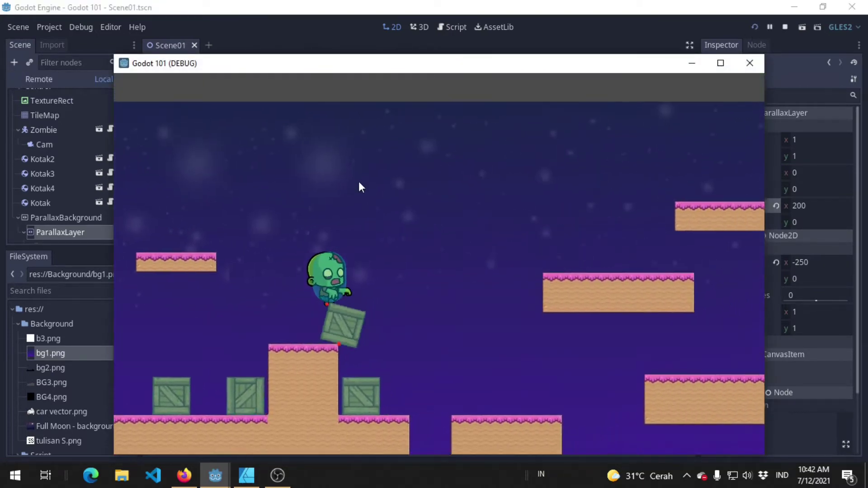
pyautogui.press('Right')
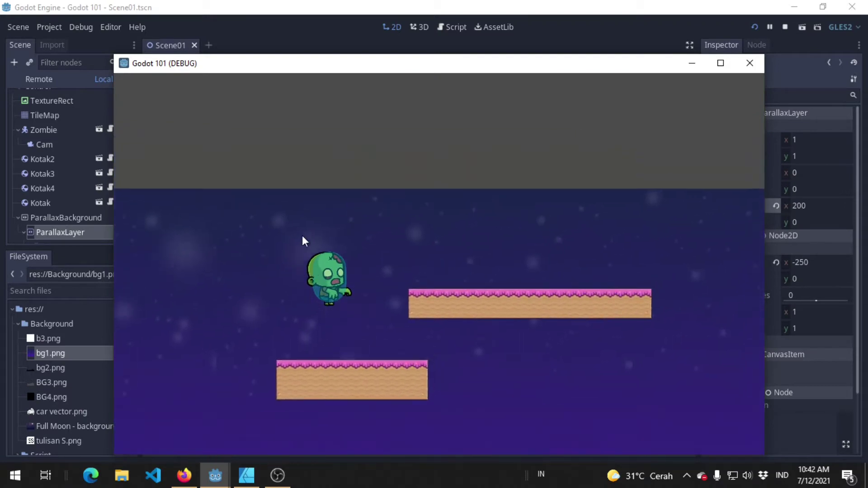
pyautogui.press('Up')
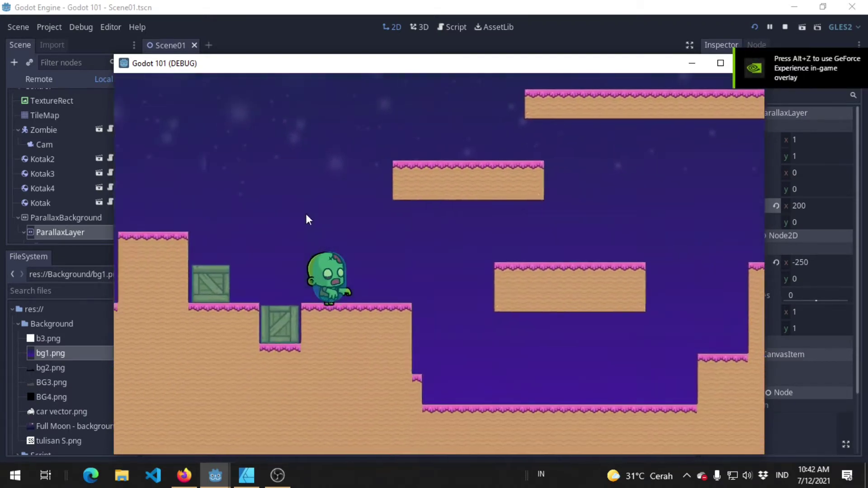
pyautogui.press('Up')
pyautogui.press('Right')
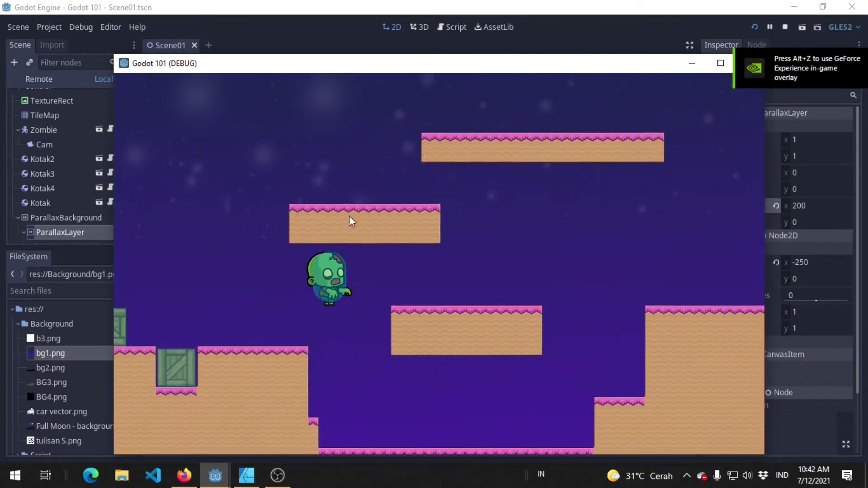
pyautogui.press('Up')
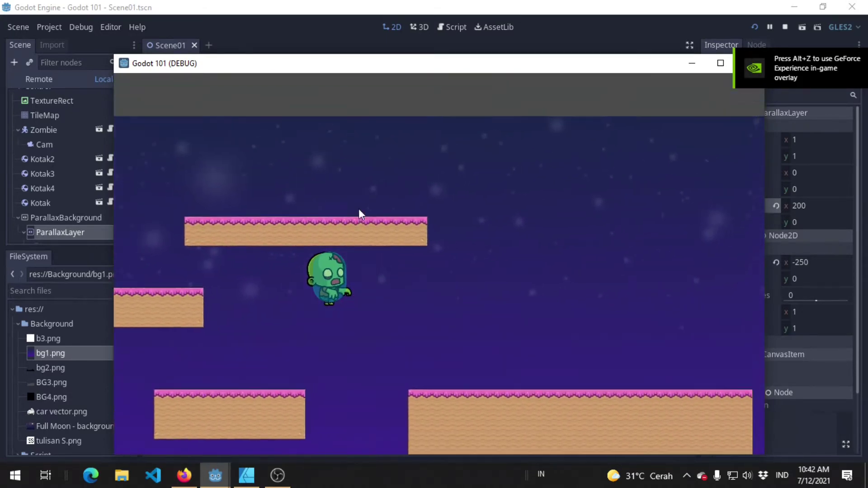
pyautogui.press('Up')
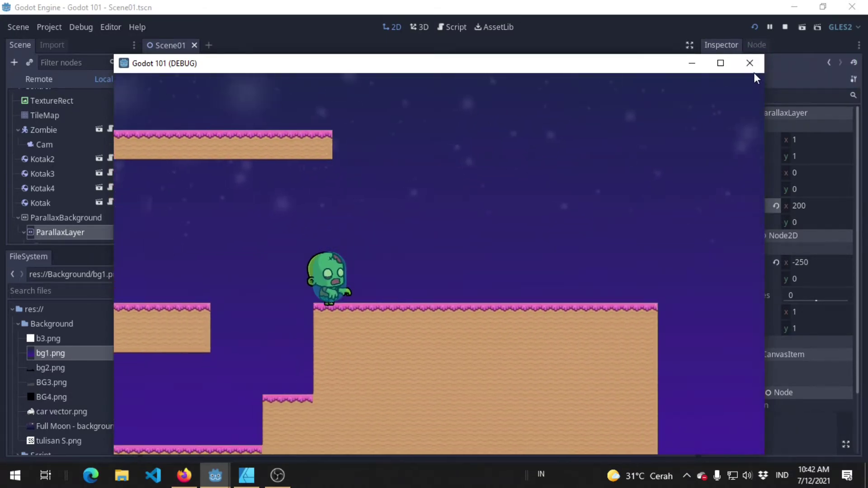
# Close the game, set the ParallaxLayer's mirroring x to 1280, and save the scene.
pyautogui.click(750, 63)
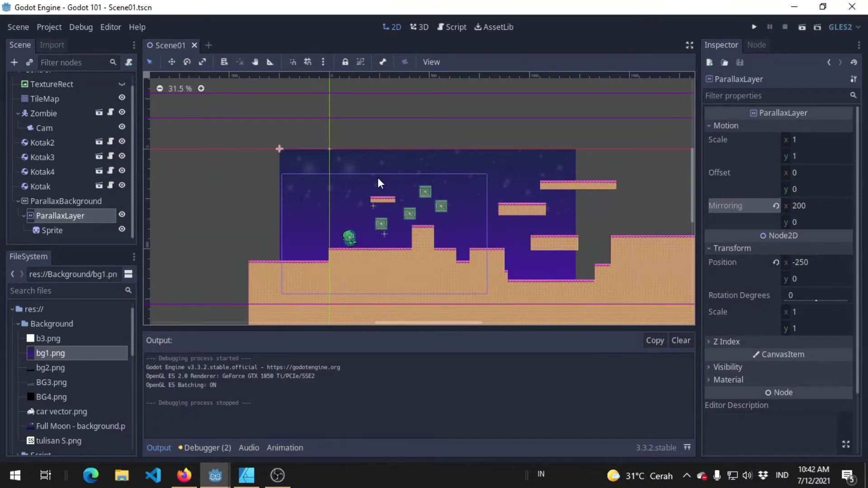
pyautogui.click(823, 205)
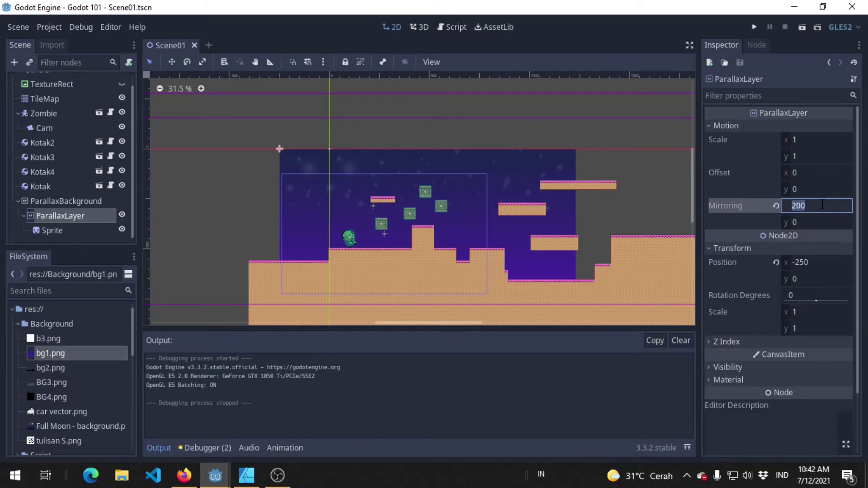
pyautogui.write('1280')
pyautogui.press('Return')
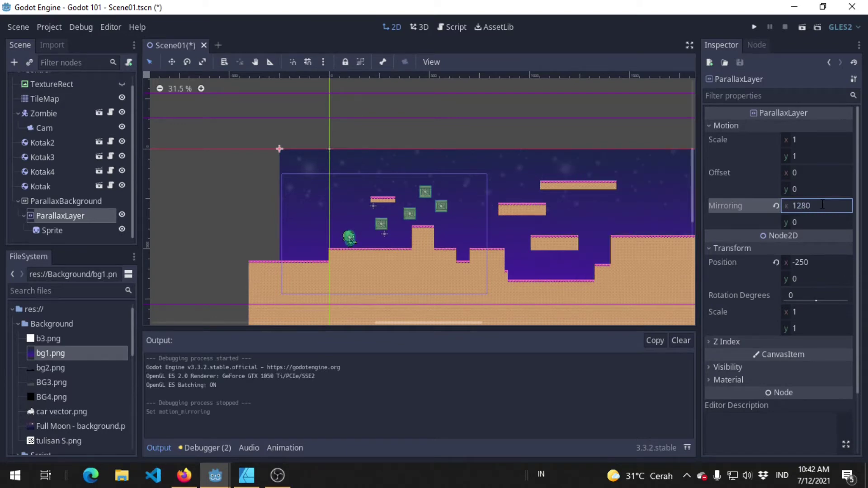
pyautogui.hotkey('ctrl', 's')
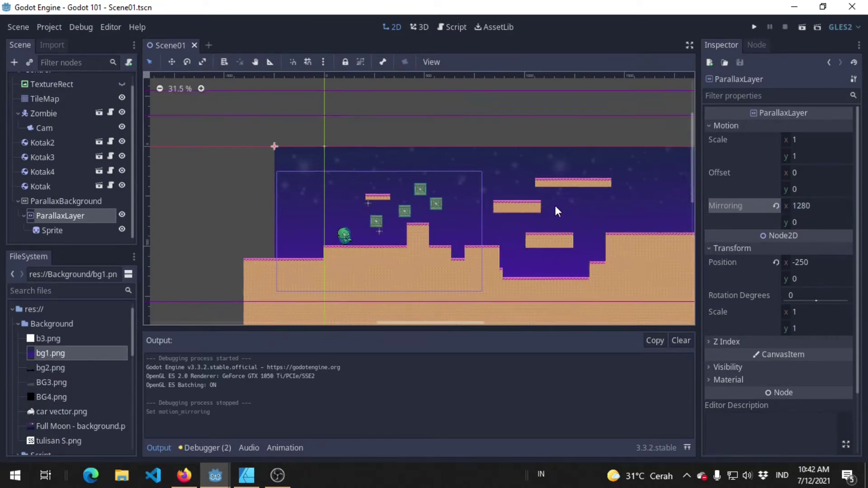
# Change the horizontal mirroring value to 1290.
pyautogui.hscroll(5, 555, 205)
pyautogui.hscroll(1, 505, 193)
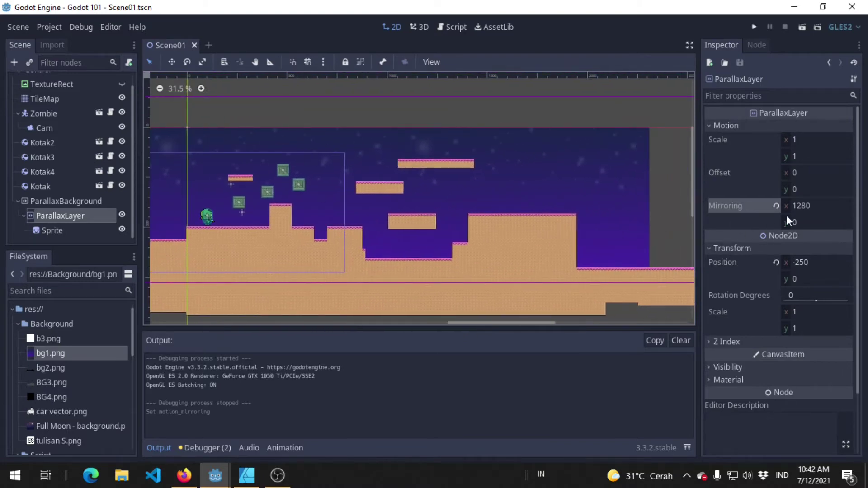
pyautogui.click(817, 207)
pyautogui.write('12')
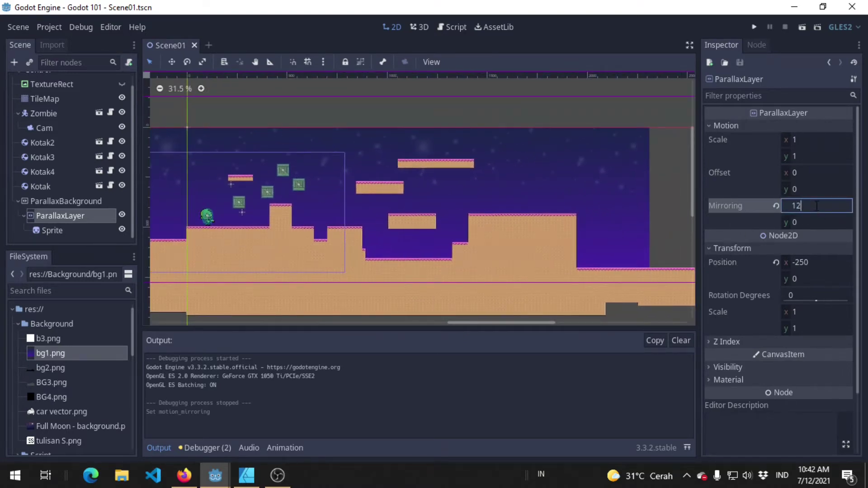
pyautogui.write('90')
pyautogui.press('Return')
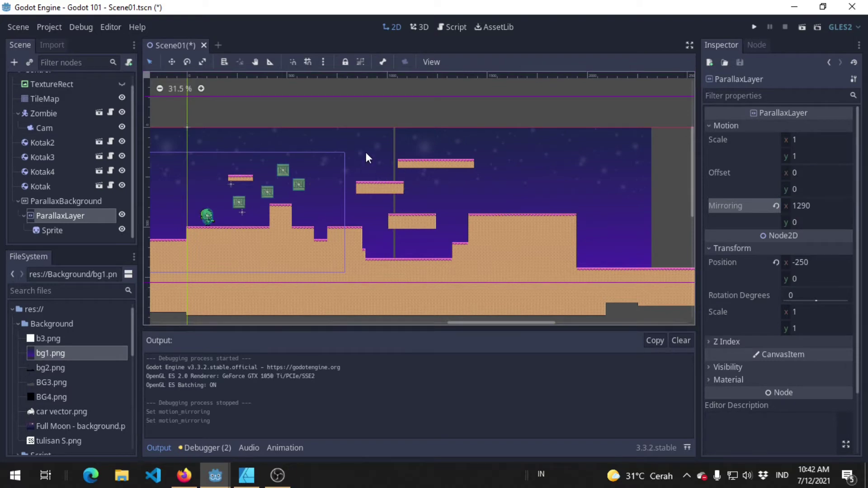
# Save and run the game, jumping the zombie and moving it left onto a lower platform.
pyautogui.click(752, 27)
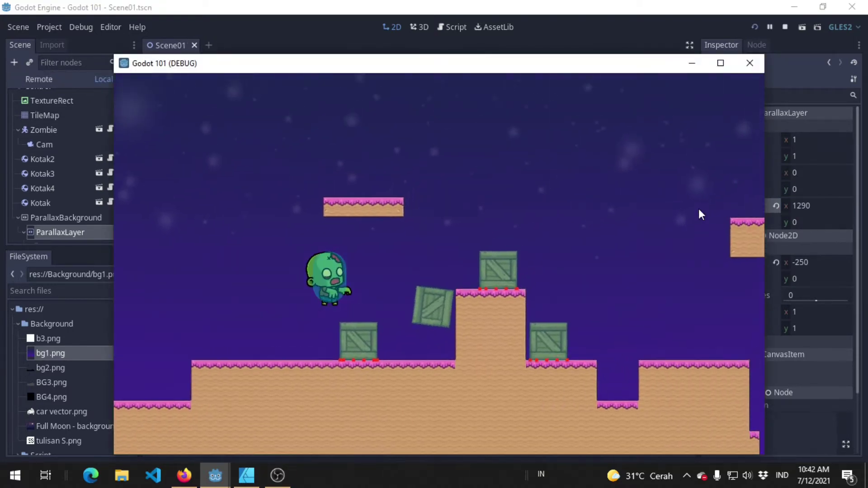
pyautogui.press('Up')
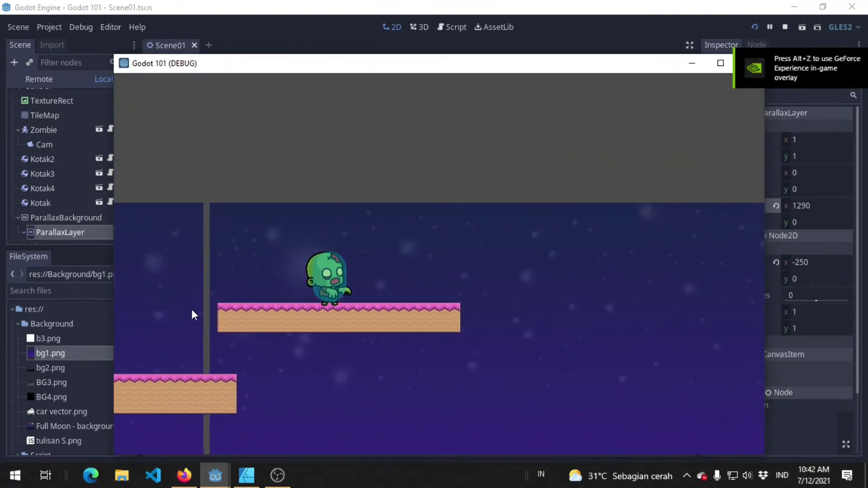
pyautogui.press('Up')
pyautogui.press('Left')
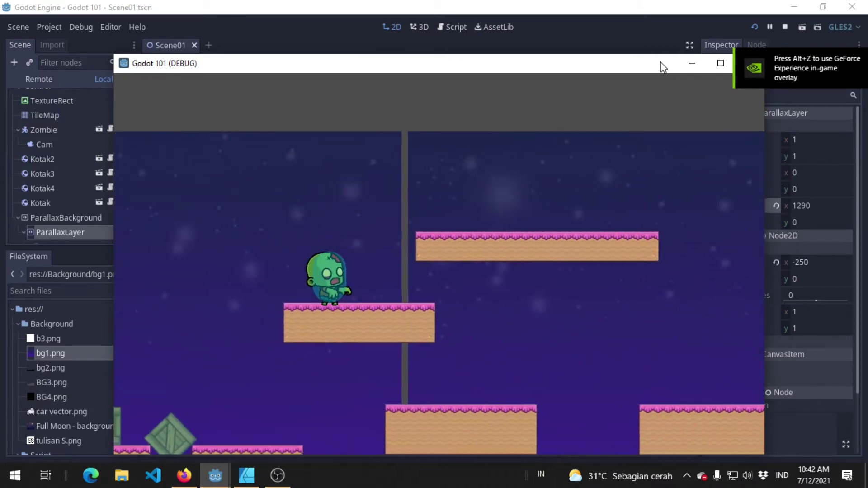
# Close the game, set the ParallaxLayer mirroring to 1280 by 720, and save.
pyautogui.click(656, 71)
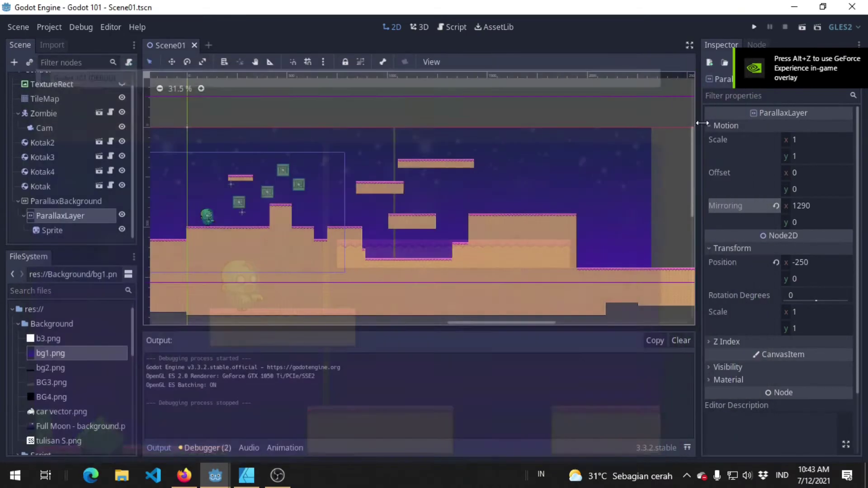
pyautogui.moveTo(414, 247); pyautogui.dragTo(459, 216, button='middle')
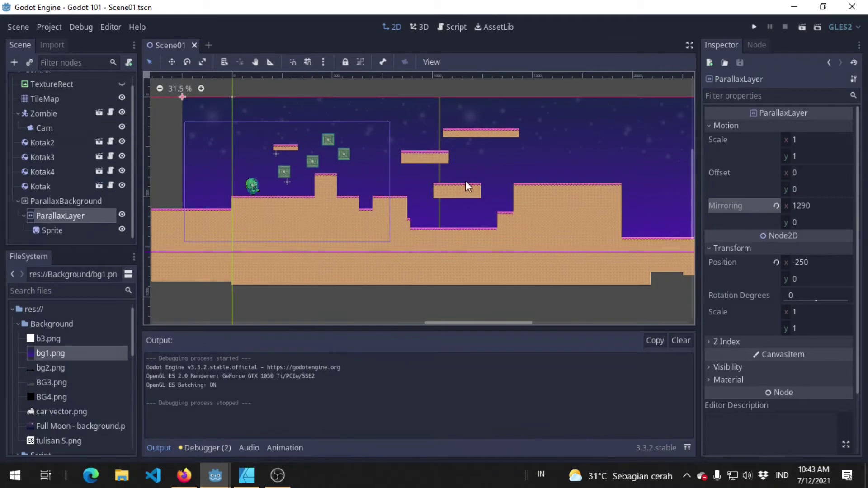
pyautogui.click(818, 204)
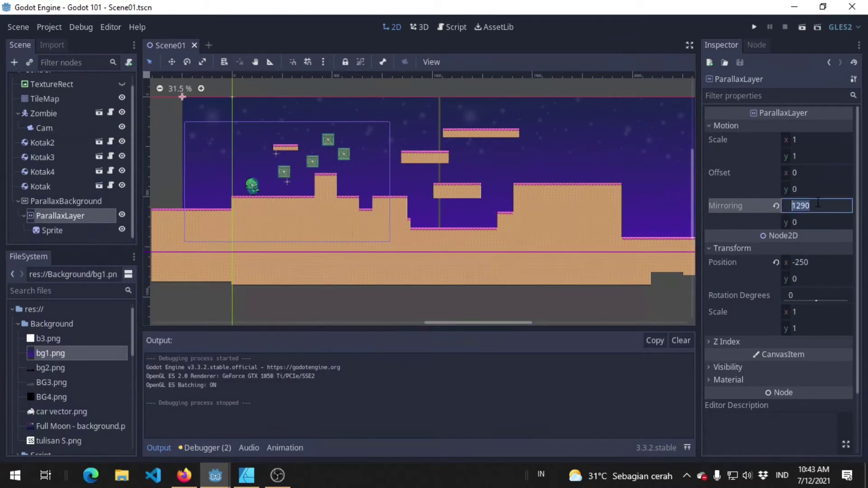
pyautogui.write('1280')
pyautogui.press('Return')
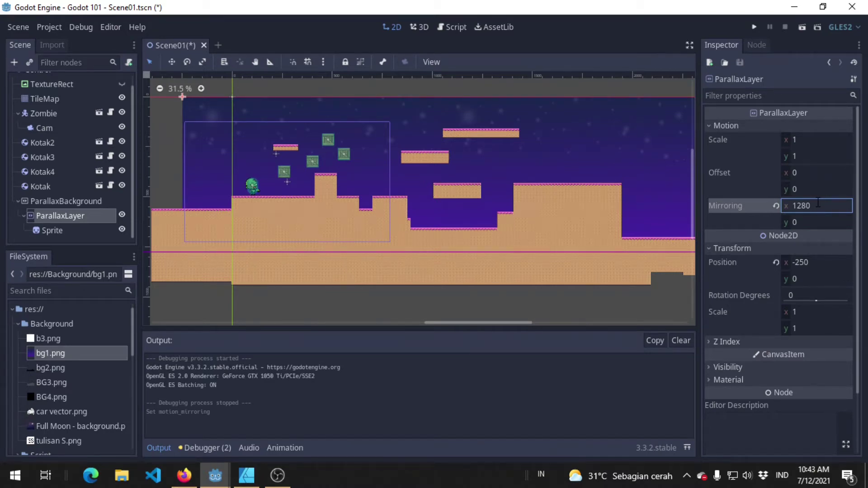
pyautogui.click(809, 224)
pyautogui.write('7')
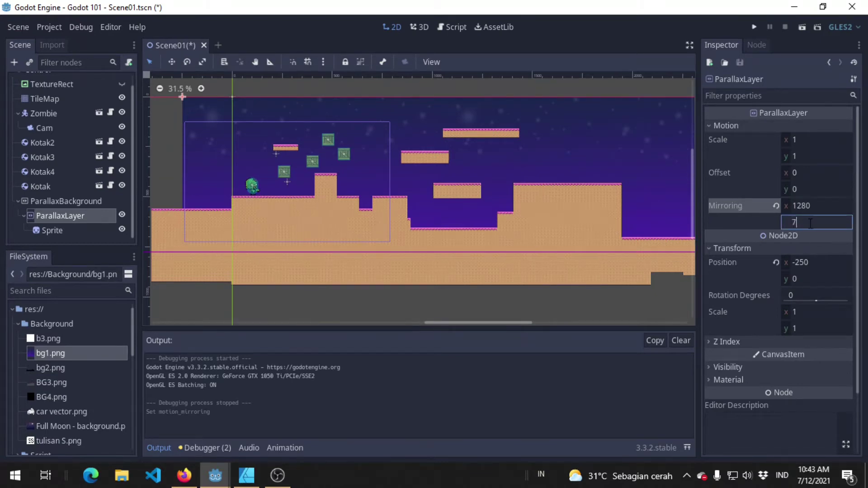
pyautogui.write('20')
pyautogui.press('Return')
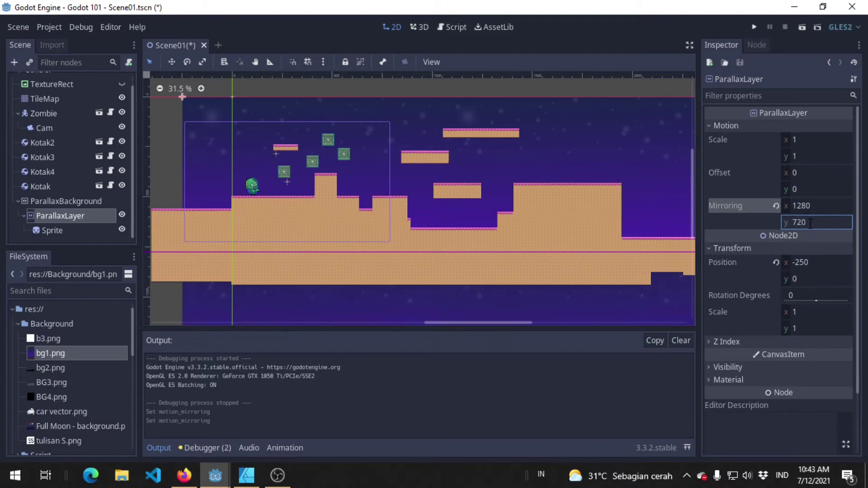
pyautogui.hotkey('ctrl', 's')
# Test-run the level, jumping the zombie high to check the background's vertical seam, then close it.
pyautogui.click(751, 27)
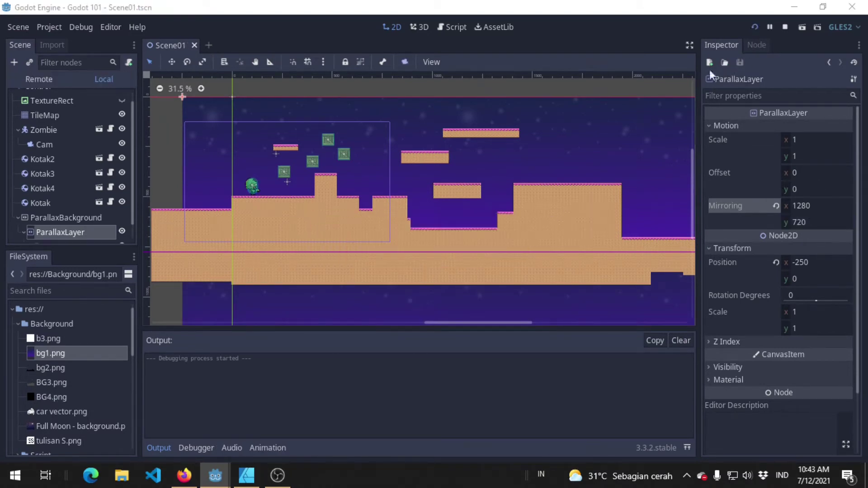
pyautogui.press('Up')
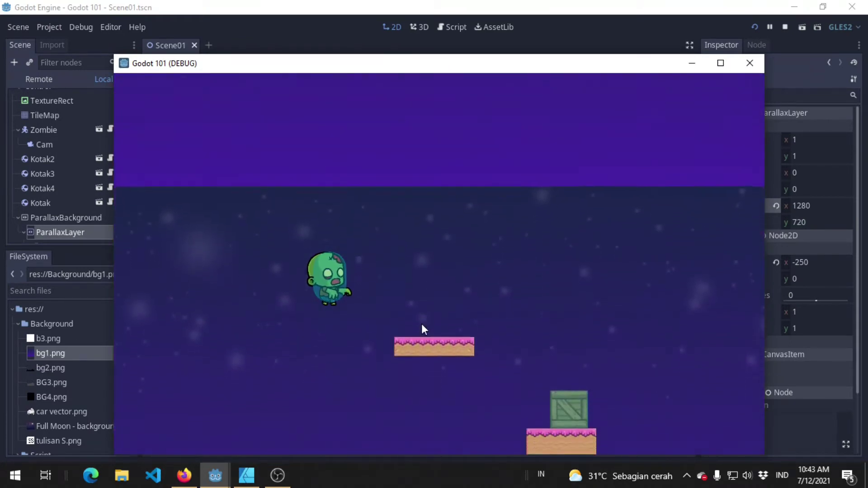
pyautogui.press('Up')
pyautogui.press('Up')
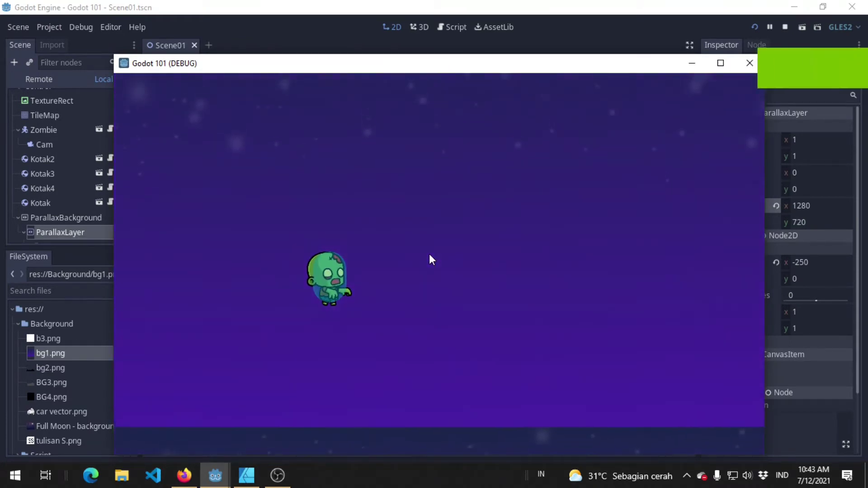
pyautogui.press('Up')
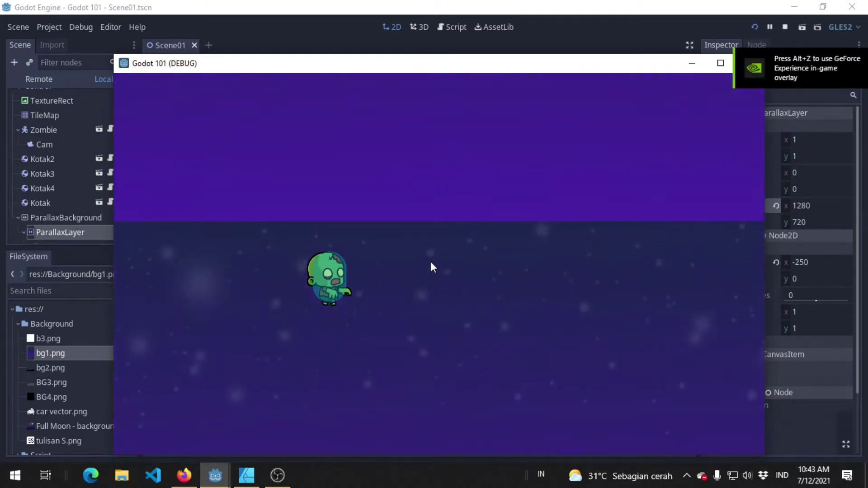
pyautogui.press('Up')
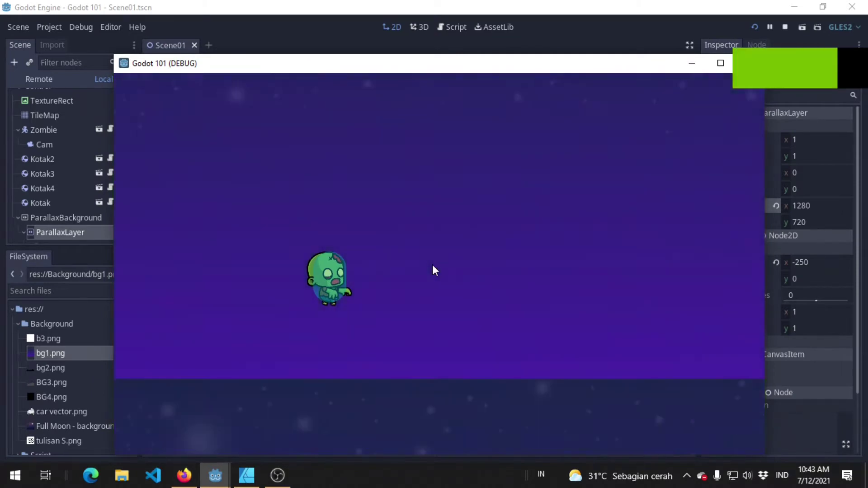
pyautogui.press('Right')
pyautogui.press('Up')
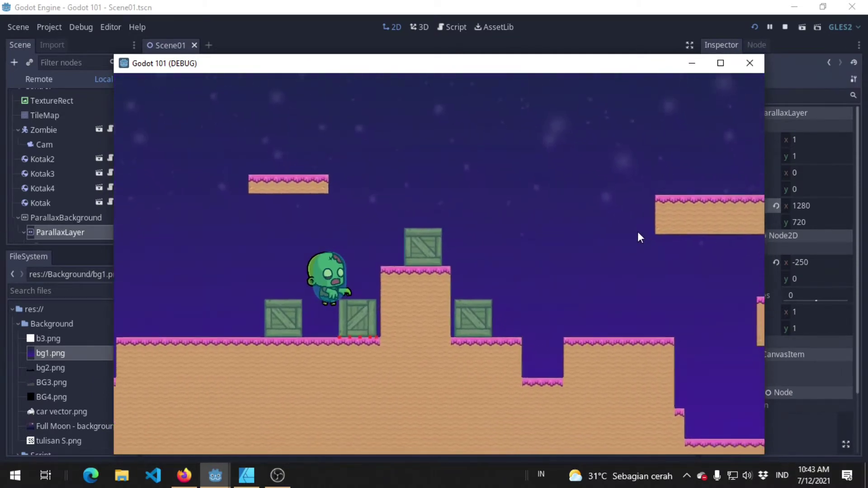
pyautogui.press('Right')
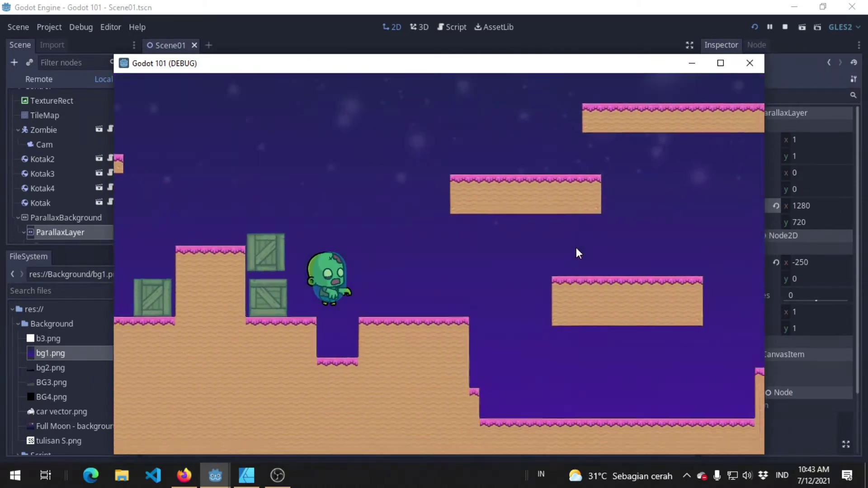
pyautogui.click(750, 63)
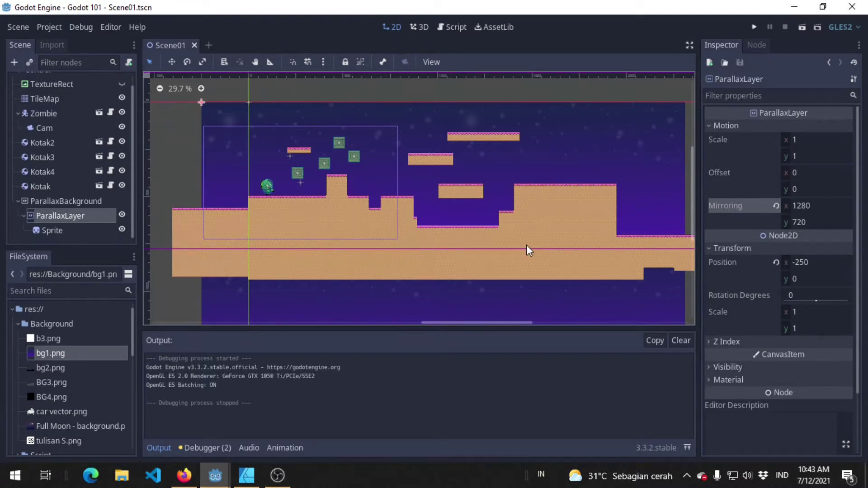
# Reset the ParallaxLayer's vertical mirroring to 0 and save the scene.
pyautogui.click(822, 219)
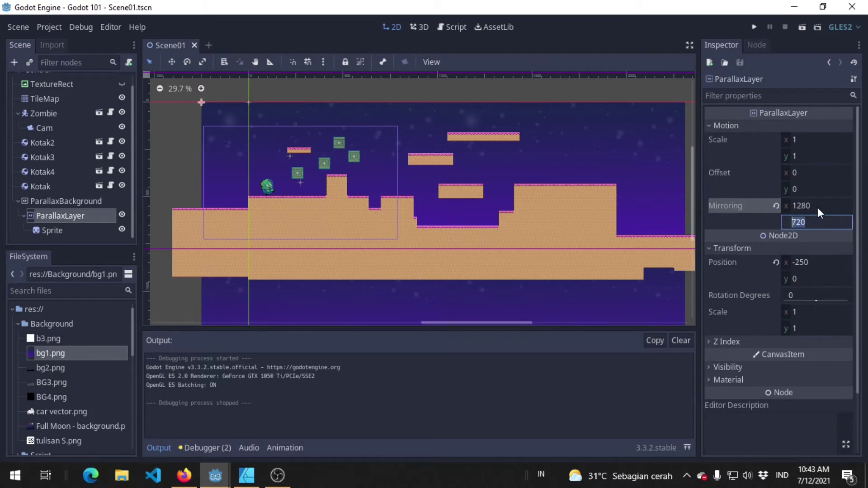
pyautogui.write('0')
pyautogui.press('Return')
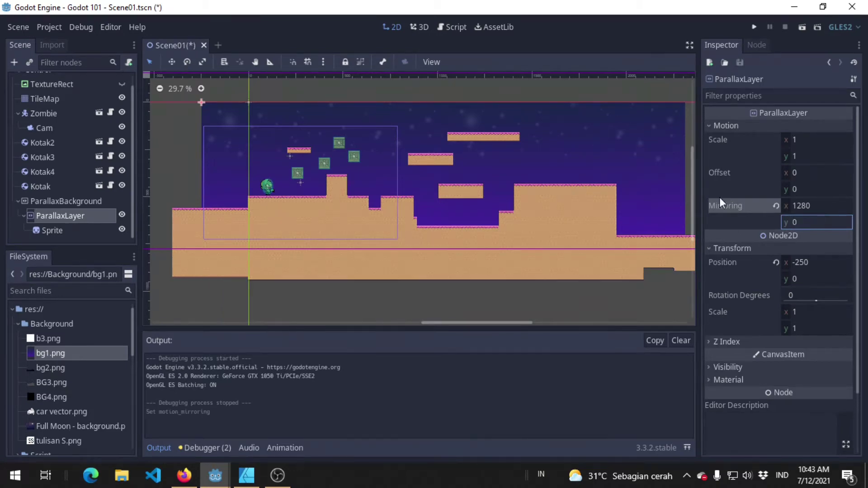
pyautogui.hotkey('ctrl', 's')
# Test-run the game, then place a horizontal guide at the background's top edge at -3 px.
pyautogui.click(749, 29)
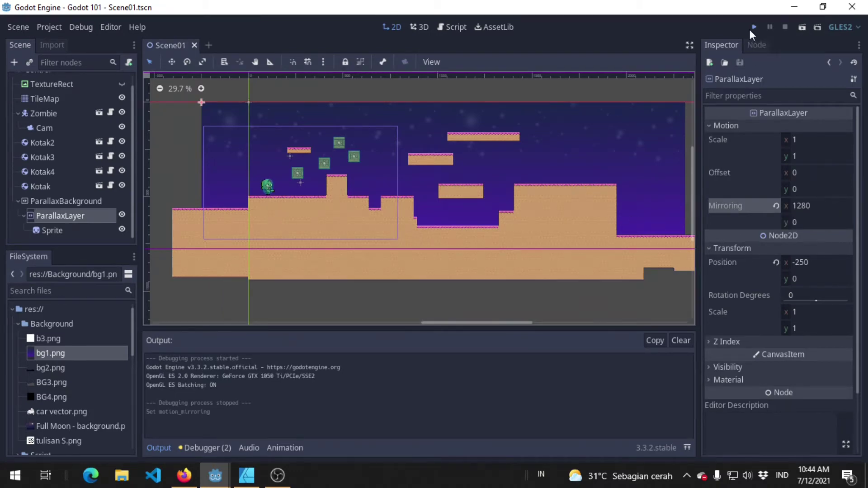
pyautogui.press('Up')
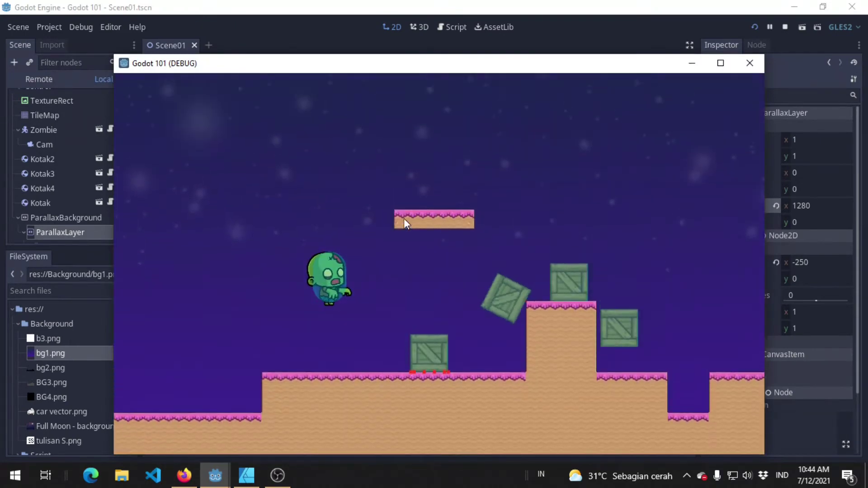
pyautogui.press('Up')
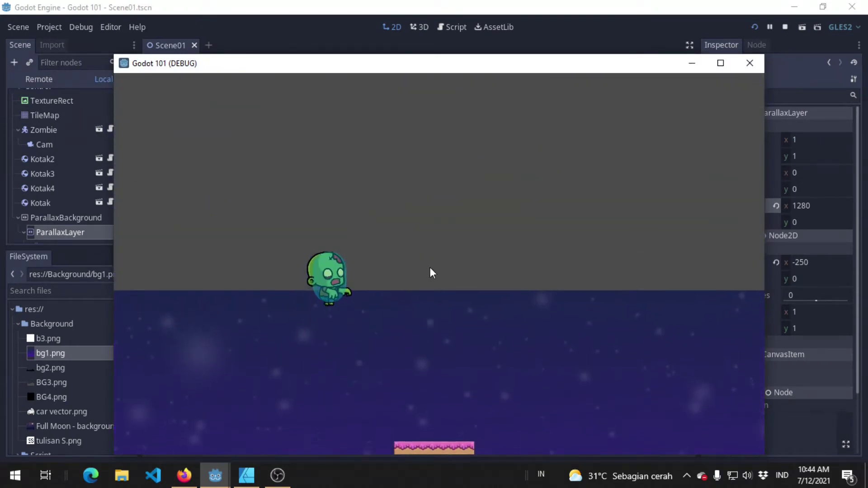
pyautogui.press('Up')
pyautogui.click(749, 64)
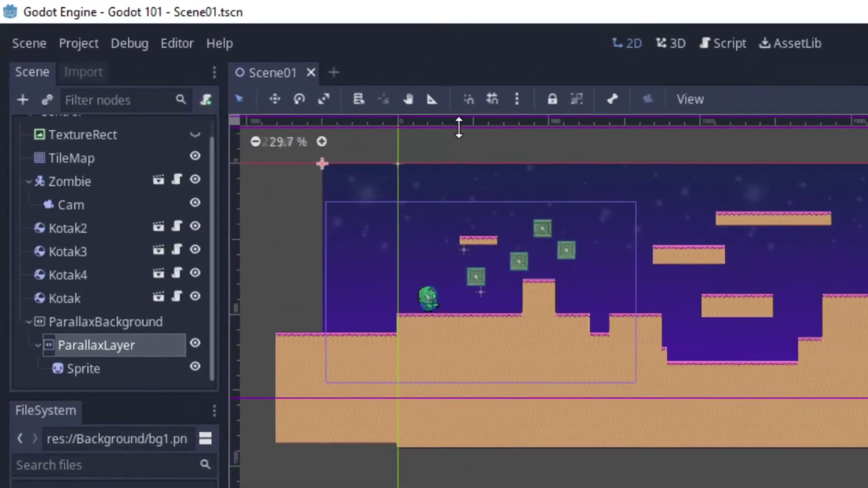
pyautogui.moveTo(286, 76); pyautogui.dragTo(287, 101)
pyautogui.moveTo(459, 161)
pyautogui.mouseDown()
pyautogui.moveTo(441, 437)
pyautogui.moveTo(452, 341)
pyautogui.moveTo(458, 392)
pyautogui.moveTo(502, 120)
pyautogui.mouseUp()
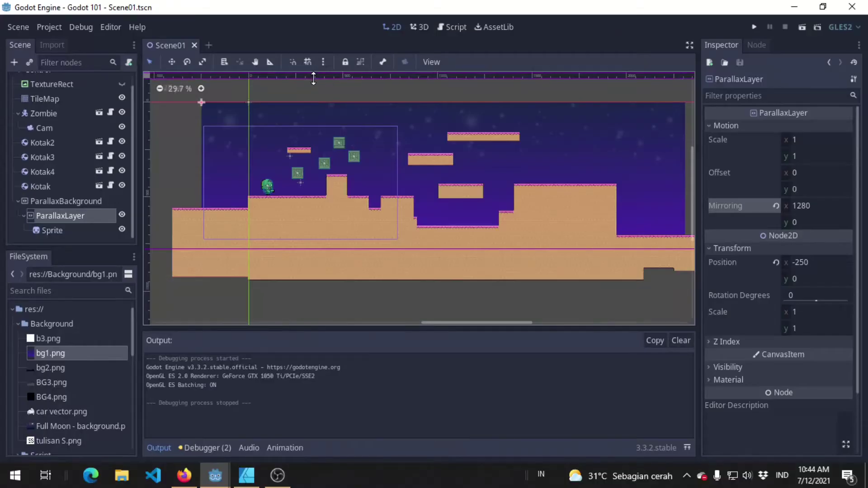
# On the Cam node, set Limit Top to -3 and Limit Bottom to 750.
pyautogui.click(66, 128)
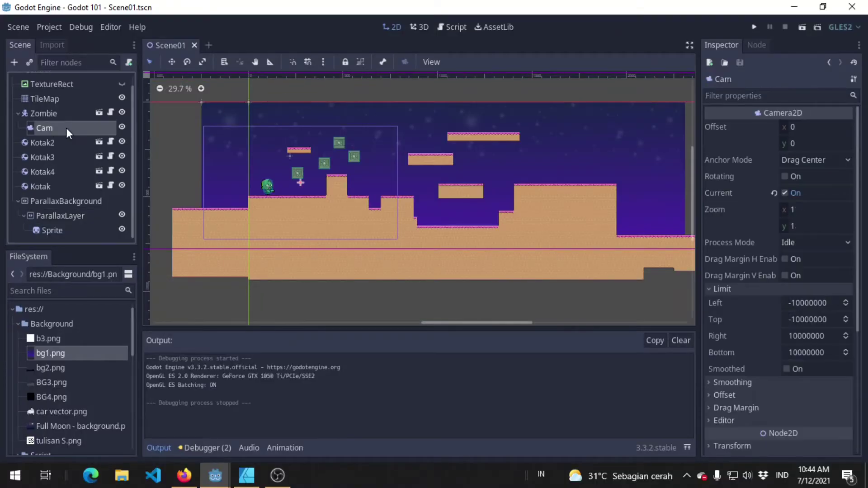
pyautogui.scroll(-5, 814, 253)
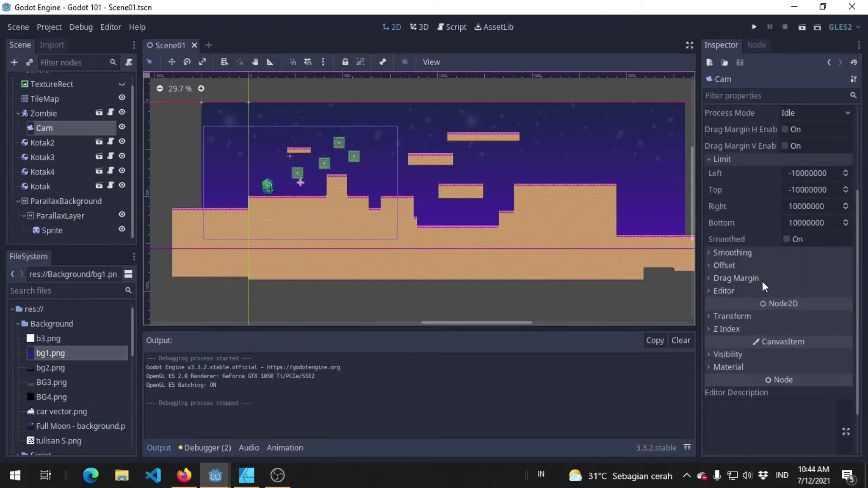
pyautogui.scroll(3, 765, 260)
pyautogui.click(829, 274)
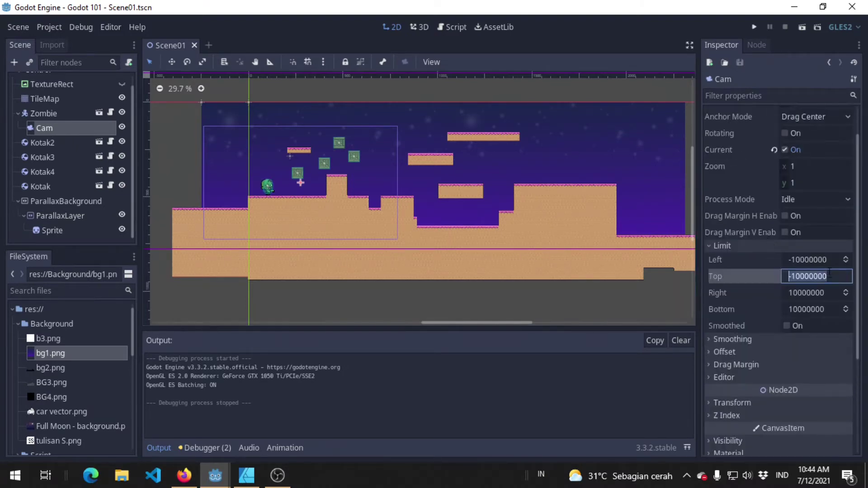
pyautogui.write('-3')
pyautogui.press('Tab')
pyautogui.press('Tab')
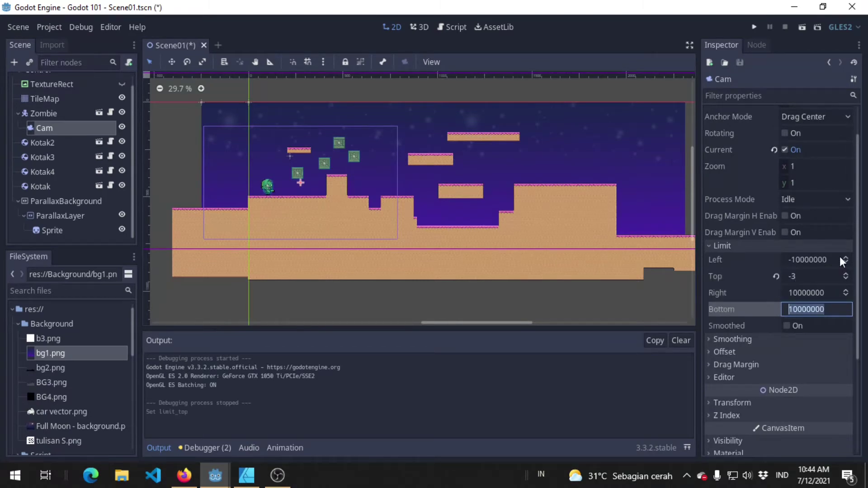
pyautogui.write('750')
pyautogui.press('Return')
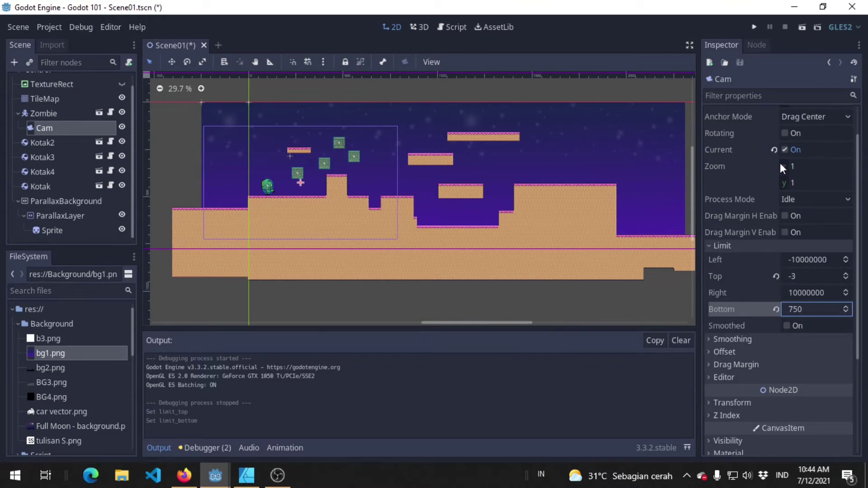
# Save and run the game, walking and jumping the zombie to check the camera limits, then close it.
pyautogui.click(754, 26)
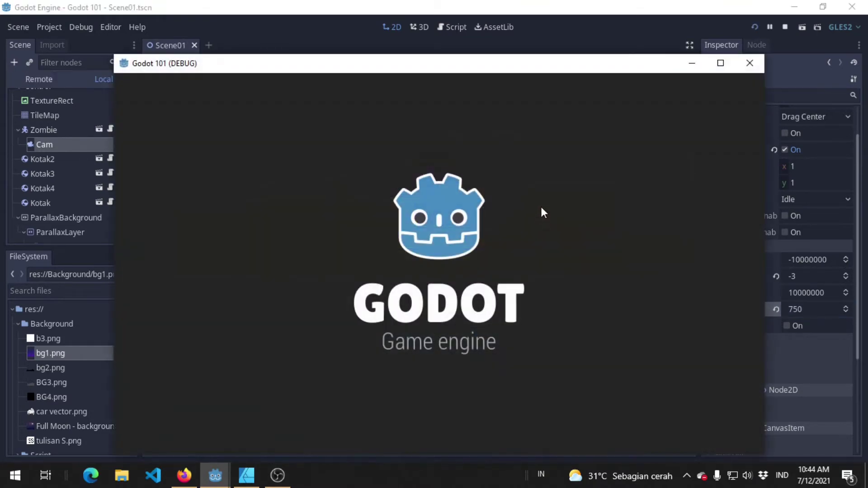
pyautogui.press('Up')
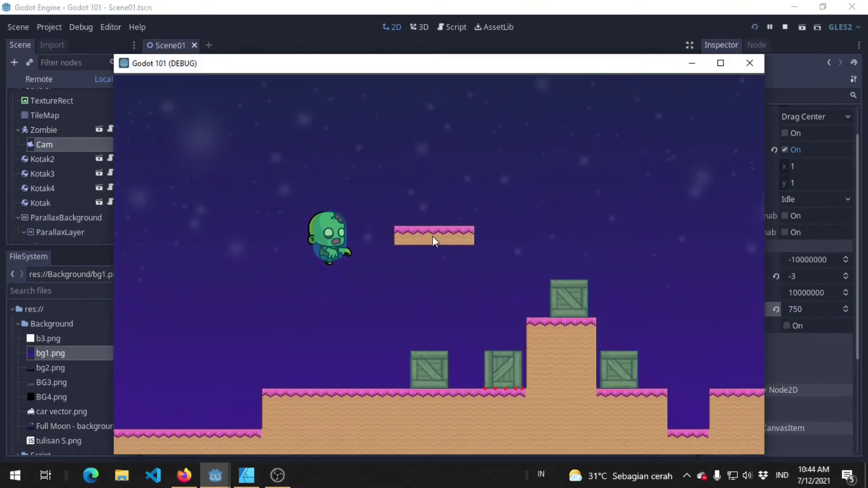
pyautogui.press('Up')
pyautogui.press('Right')
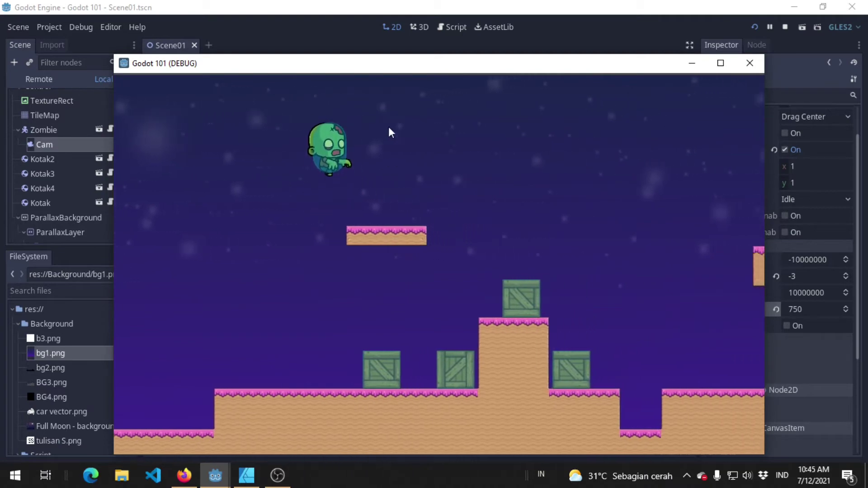
pyautogui.press('Up')
pyautogui.press('Left')
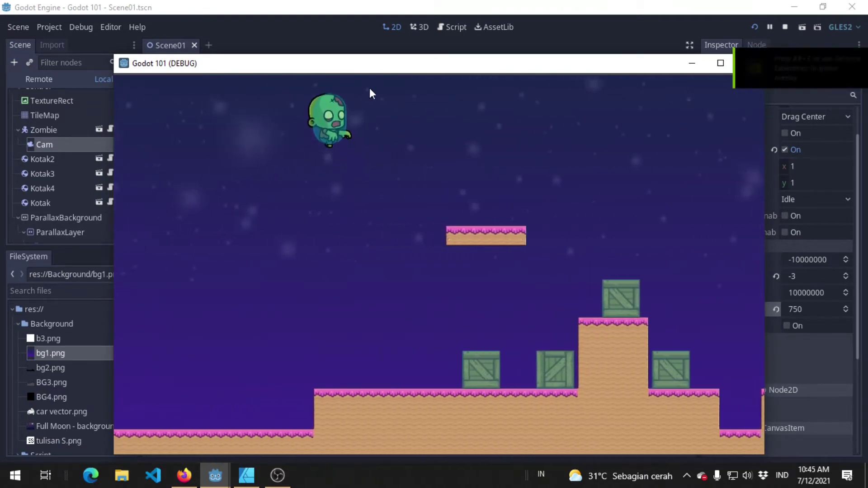
pyautogui.press('Right')
pyautogui.press('Up')
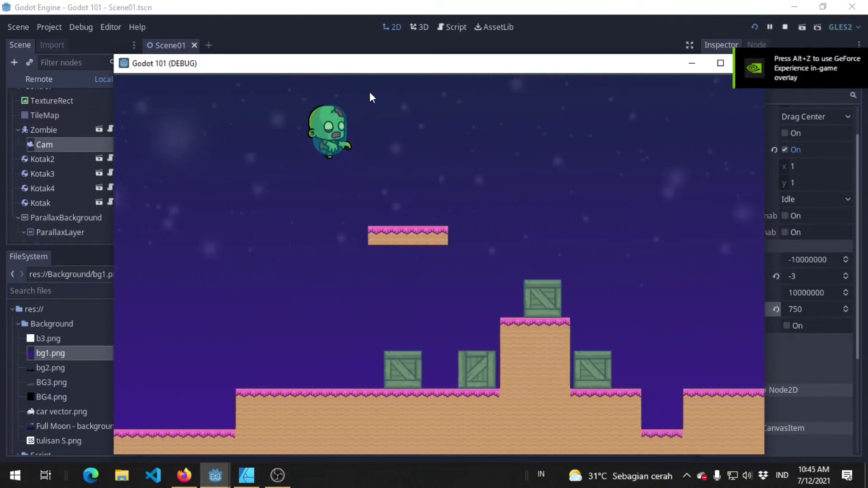
pyautogui.press('Left')
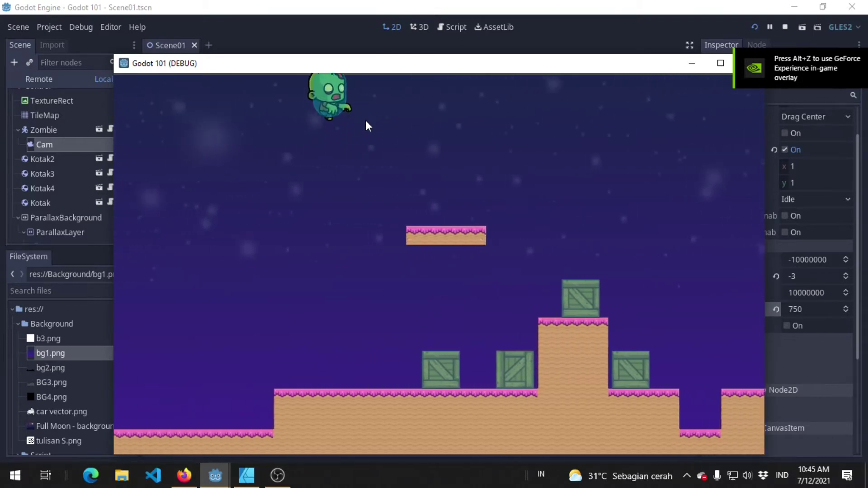
pyautogui.press('Up')
pyautogui.press('Right')
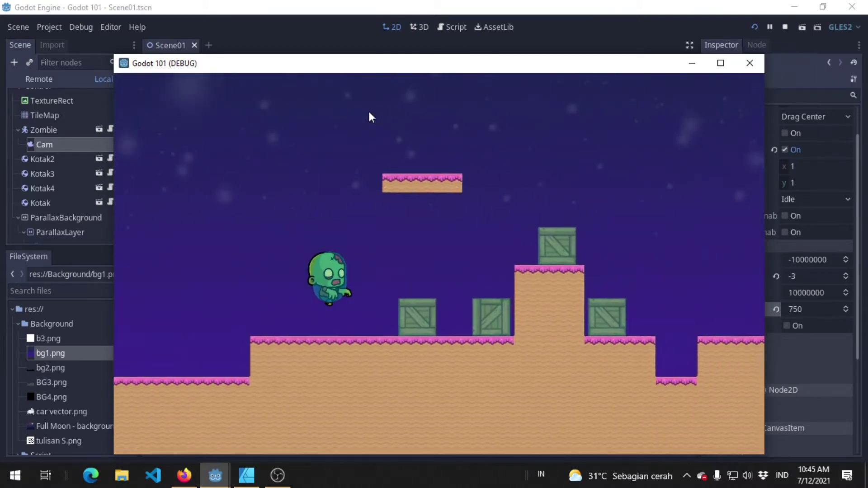
pyautogui.press('Up')
pyautogui.press('Right')
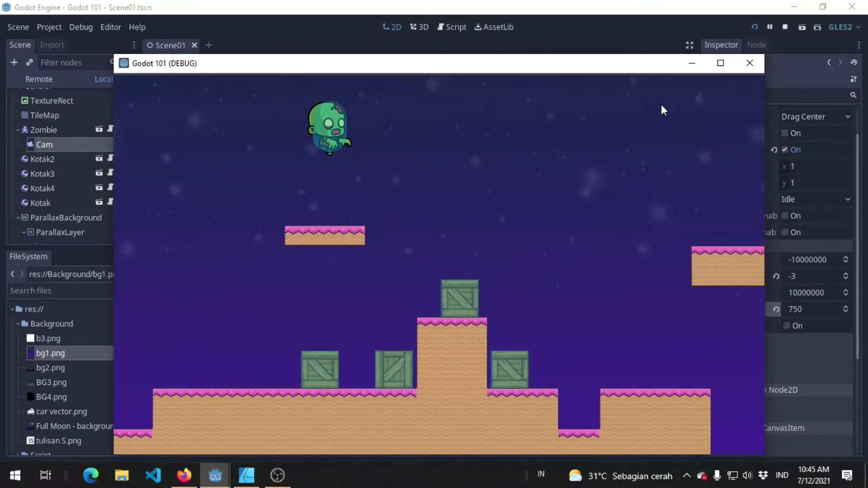
pyautogui.press('Right')
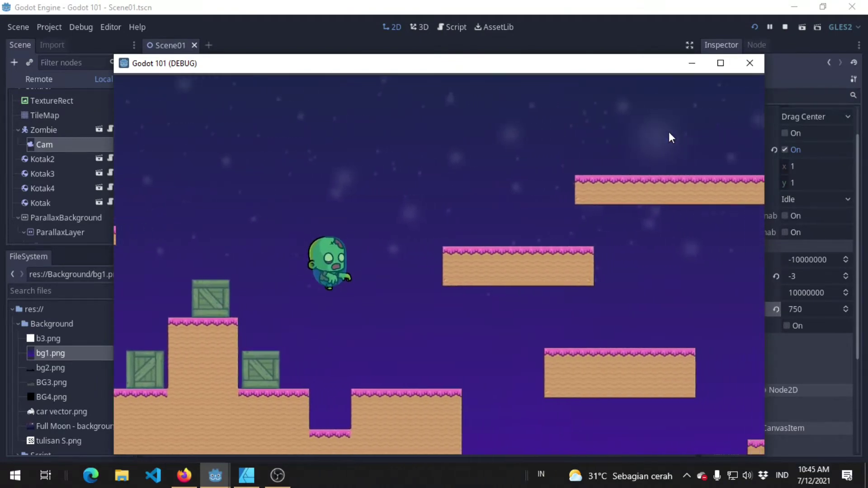
pyautogui.click(748, 64)
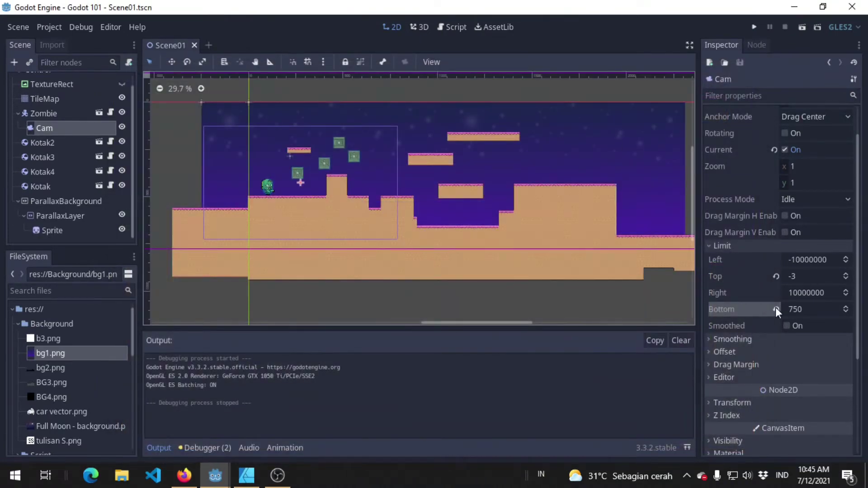
# Reset the Cam camera's top and bottom limits to defaults and select ParallaxBackground.
pyautogui.click(776, 309)
pyautogui.click(776, 276)
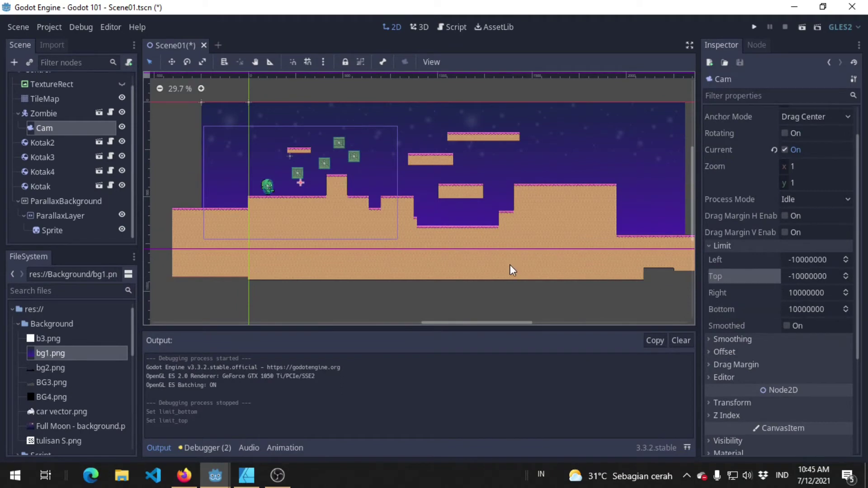
pyautogui.click(75, 202)
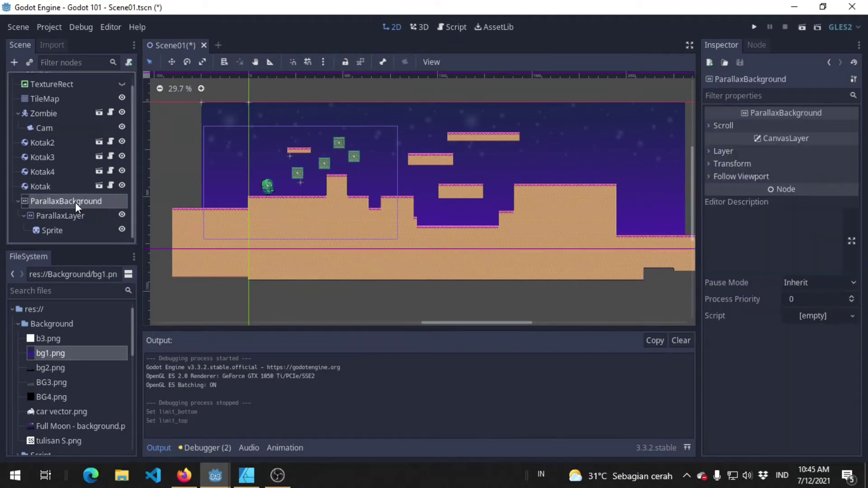
pyautogui.click(55, 220)
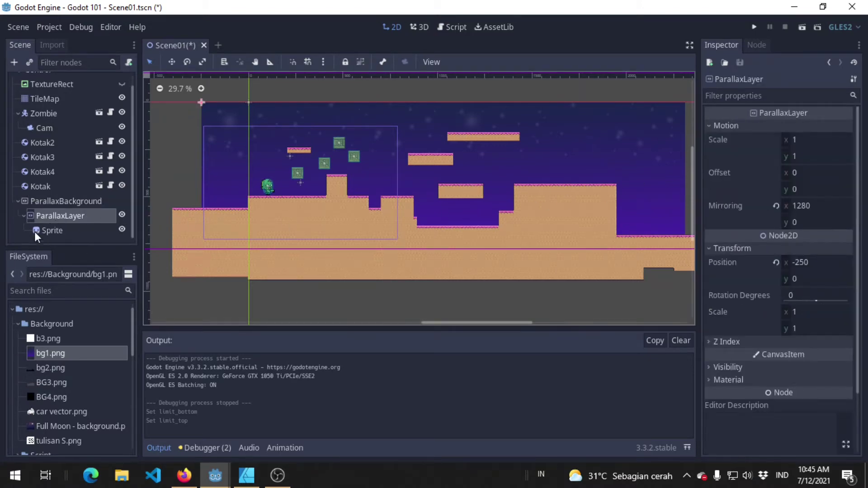
pyautogui.click(60, 204)
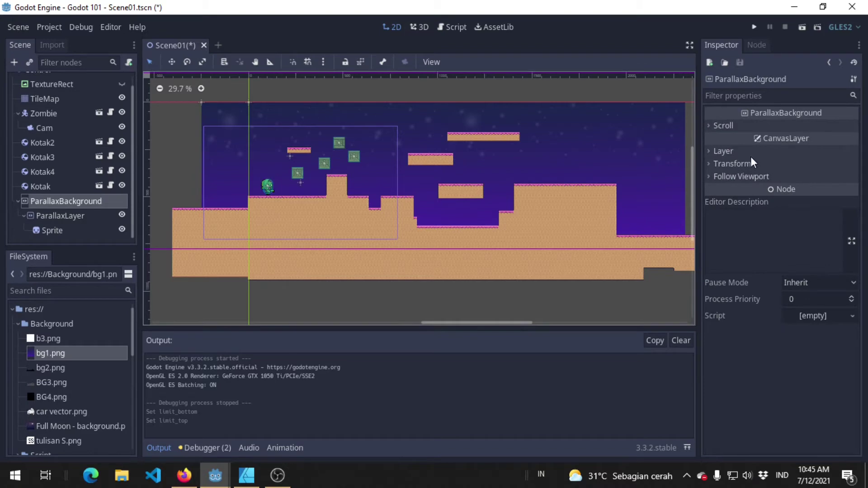
# Set the ParallaxBackground scroll Limit Begin y to -3 and Limit End y to 750.
pyautogui.click(727, 126)
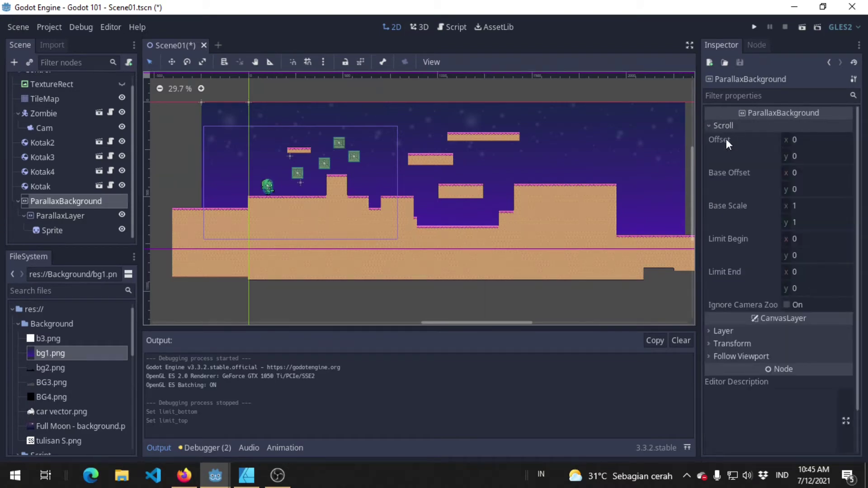
pyautogui.moveTo(735, 243)
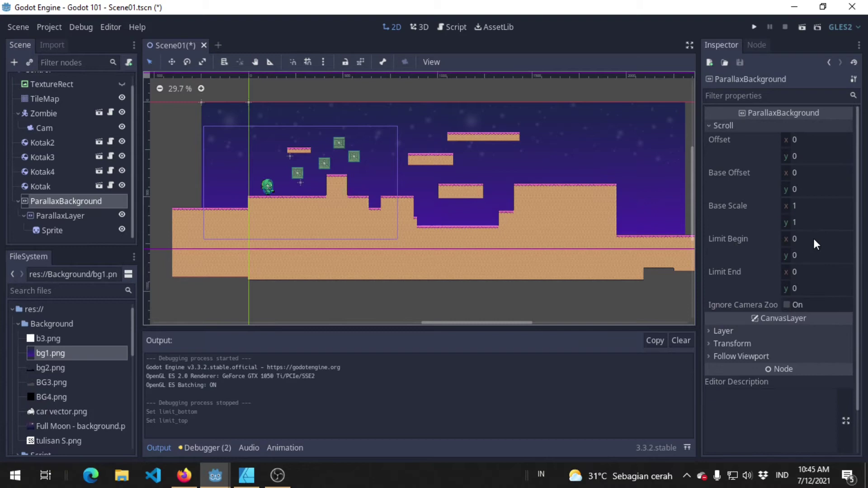
pyautogui.click(815, 239)
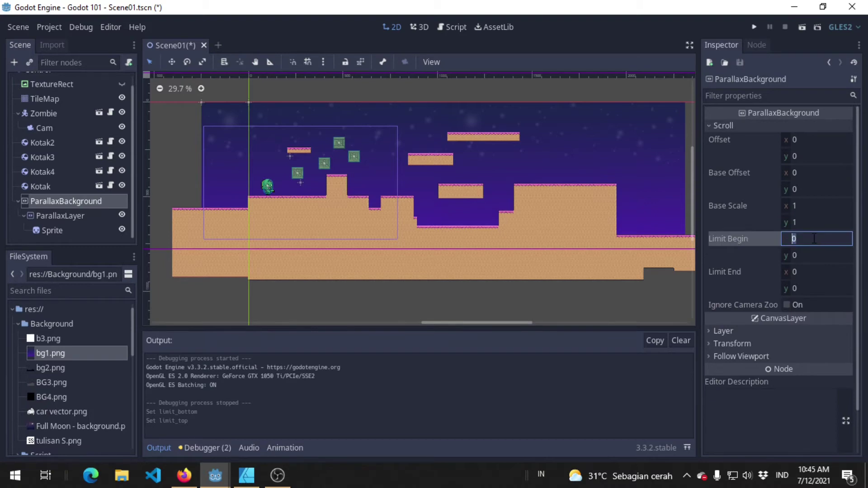
pyautogui.press('Tab')
pyautogui.write('-3')
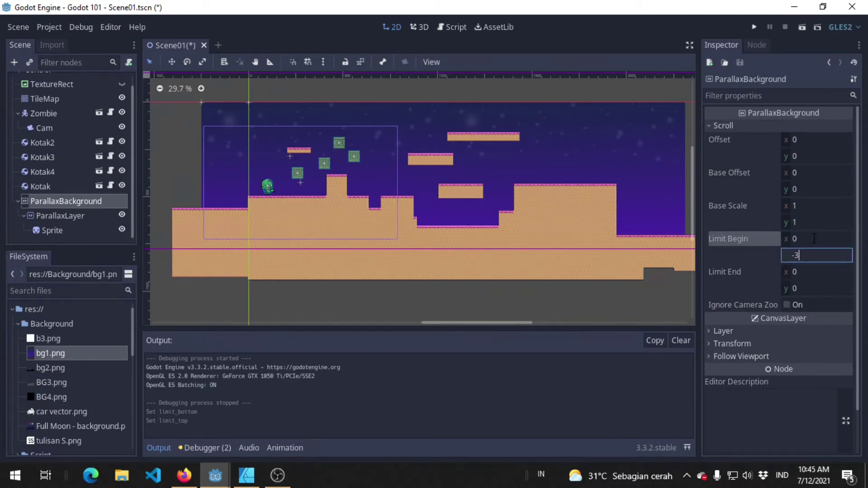
pyautogui.press('Tab')
pyautogui.press('Tab')
pyautogui.write('750')
pyautogui.press('Return')
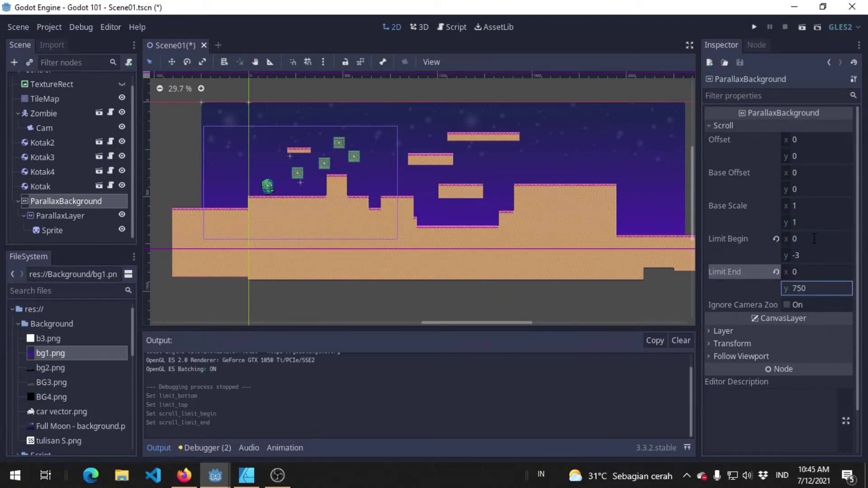
# Run the level and jump the zombie repeatedly, then walk it left, to check background scrolling.
pyautogui.click(755, 27)
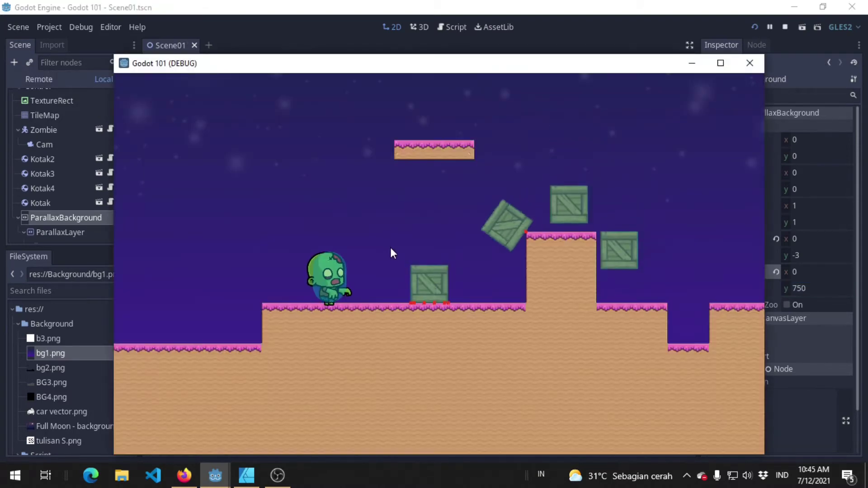
pyautogui.press('Up')
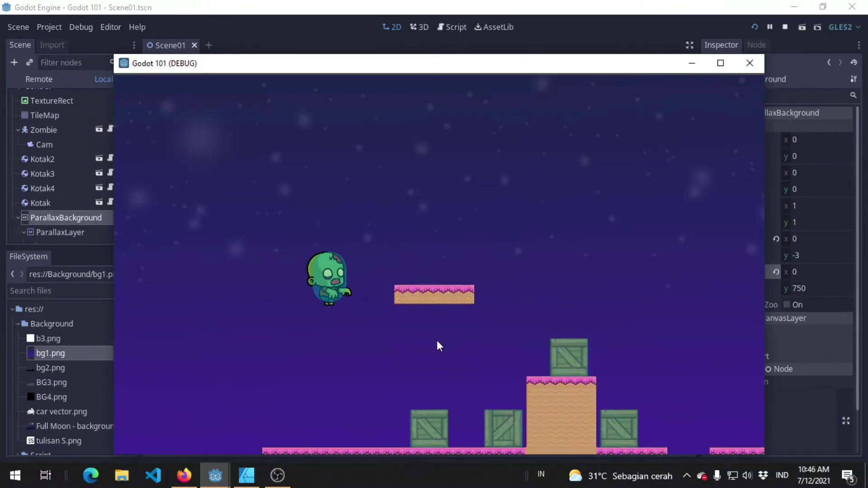
pyautogui.press('Up')
pyautogui.press('Up')
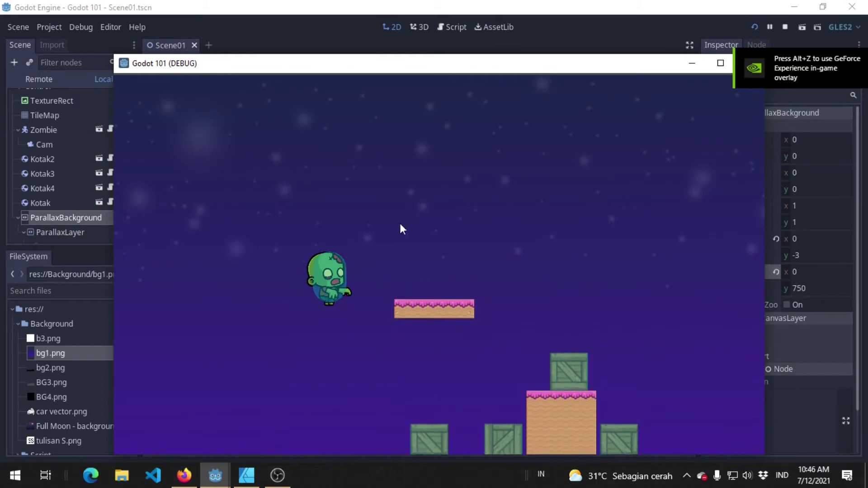
pyautogui.press('Up')
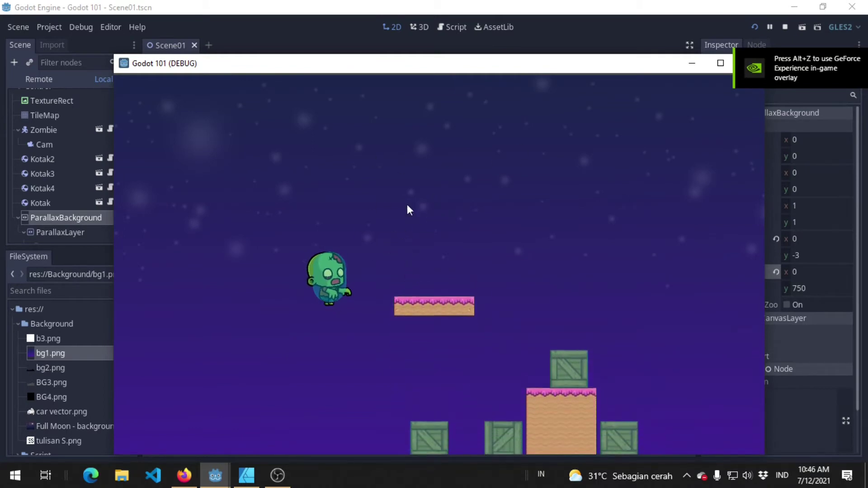
pyautogui.press('Up')
pyautogui.press('Up')
pyautogui.press('Up')
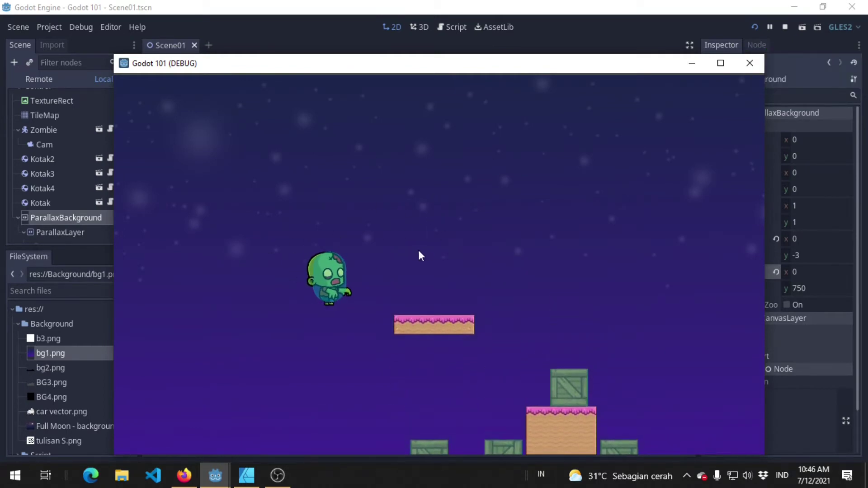
pyautogui.press('Up')
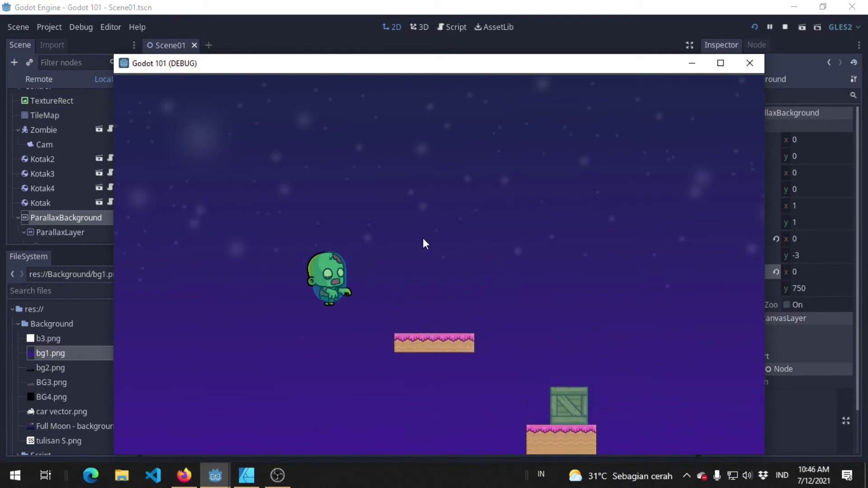
pyautogui.press('Up')
pyautogui.press('Up')
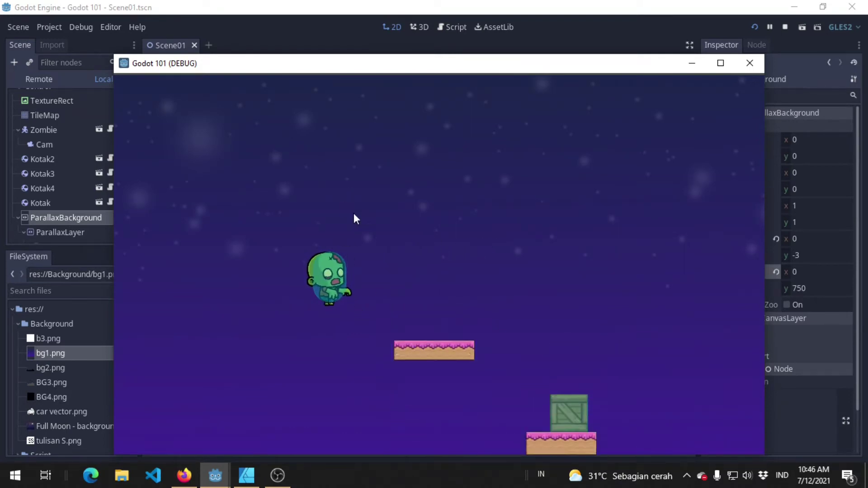
pyautogui.press('Up')
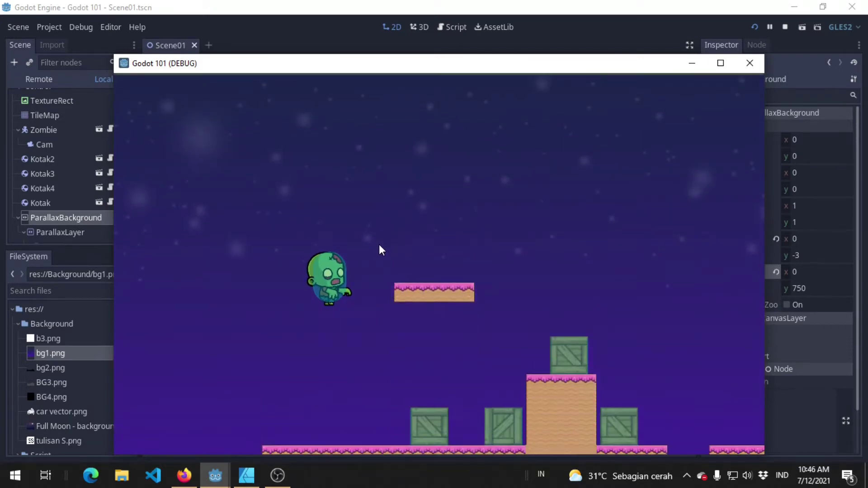
pyautogui.press('Left')
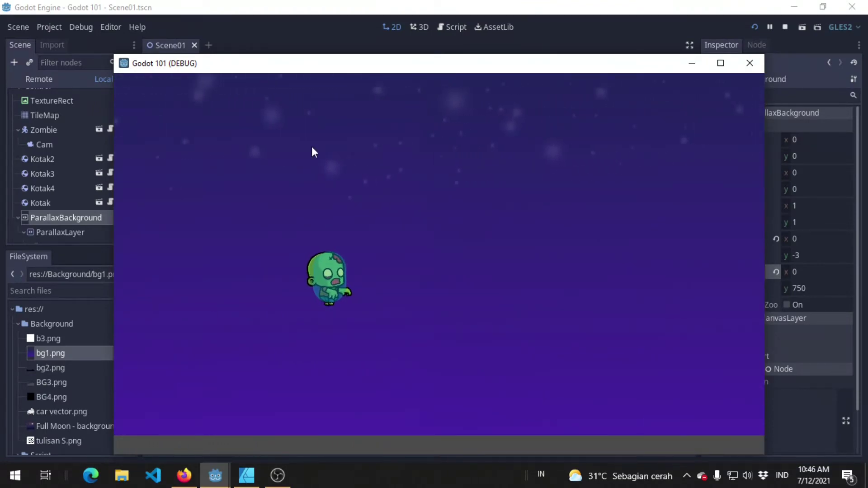
# Close the game, try stretching the background Sprite downward, then undo and save.
pyautogui.click(744, 65)
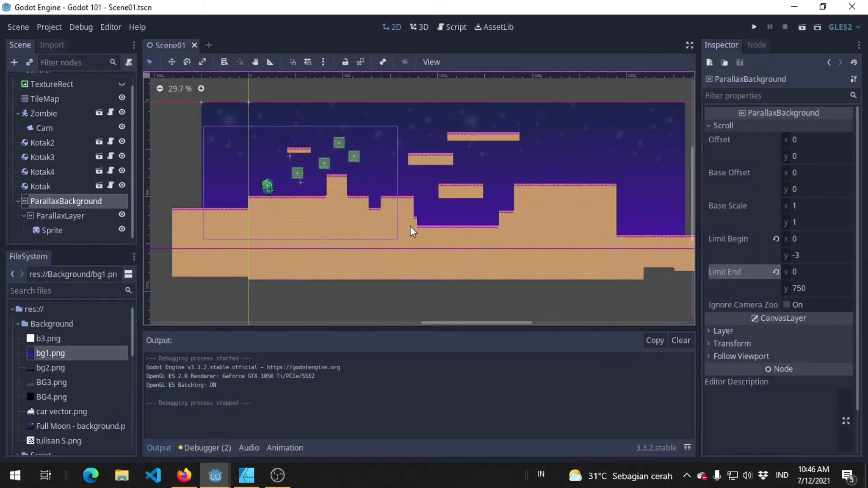
pyautogui.scroll(-1, 410, 226)
pyautogui.click(374, 192)
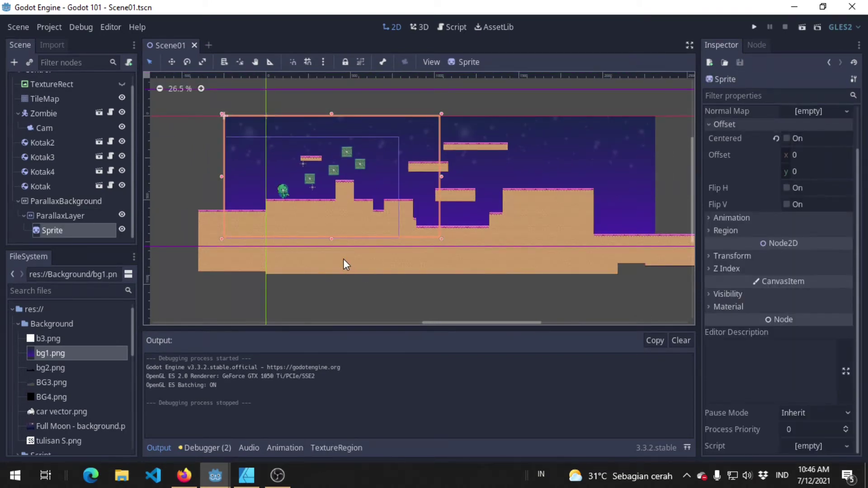
pyautogui.moveTo(332, 240); pyautogui.dragTo(270, 320)
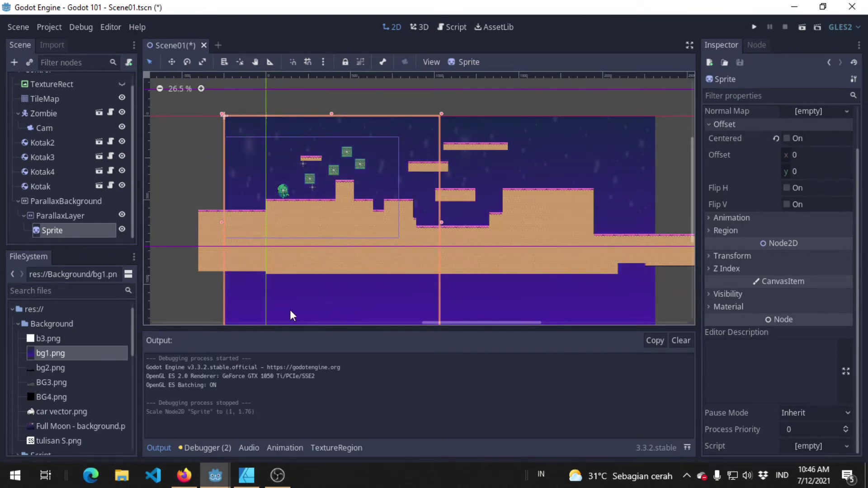
pyautogui.hotkey('ctrl', 'z')
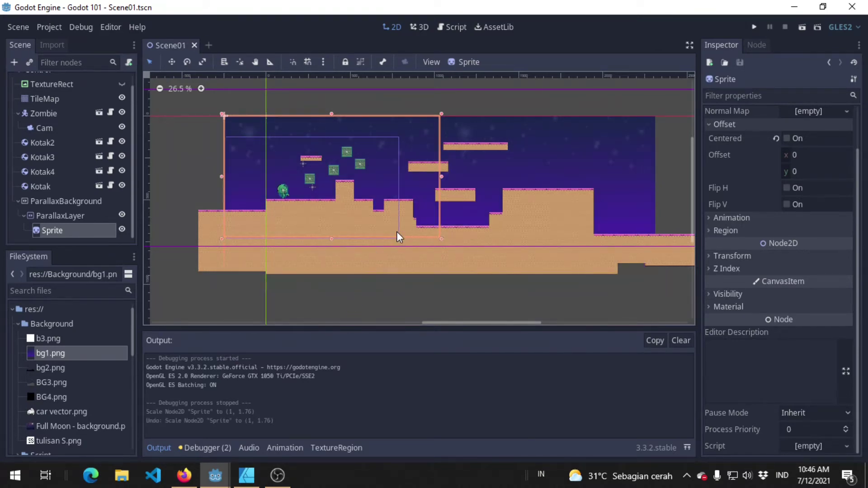
pyautogui.hotkey('ctrl', 's')
# Stretch the background Sprite below the level a second time, then undo it.
pyautogui.moveTo(411, 190); pyautogui.dragTo(513, 179, button='middle')
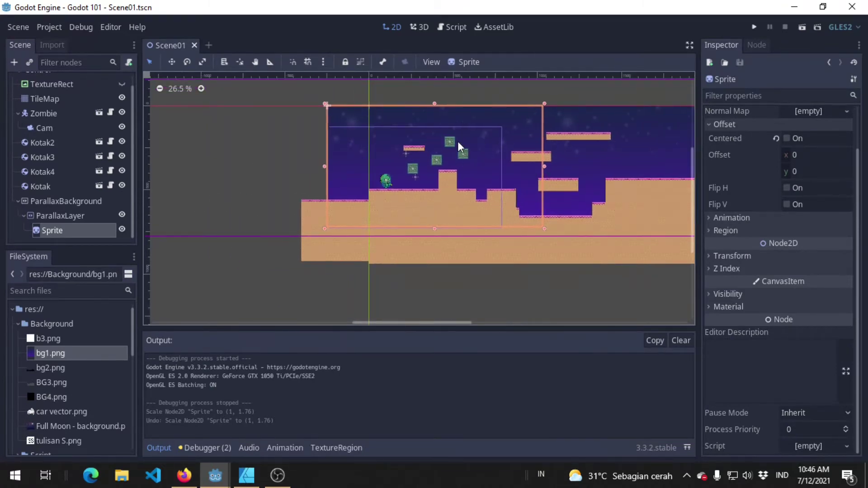
pyautogui.moveTo(416, 179); pyautogui.dragTo(425, 232, button='middle')
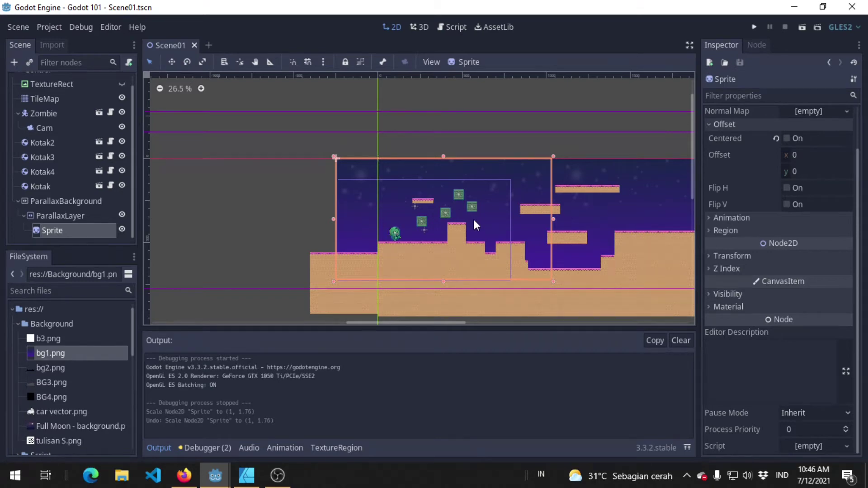
pyautogui.scroll(-3, 475, 212)
pyautogui.scroll(-3, 441, 172)
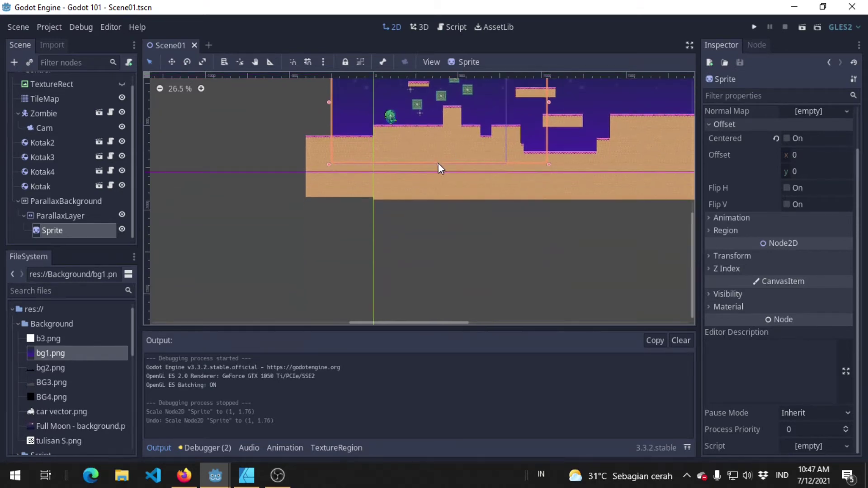
pyautogui.click(439, 171)
pyautogui.click(442, 161)
pyautogui.moveTo(439, 164); pyautogui.dragTo(541, 221)
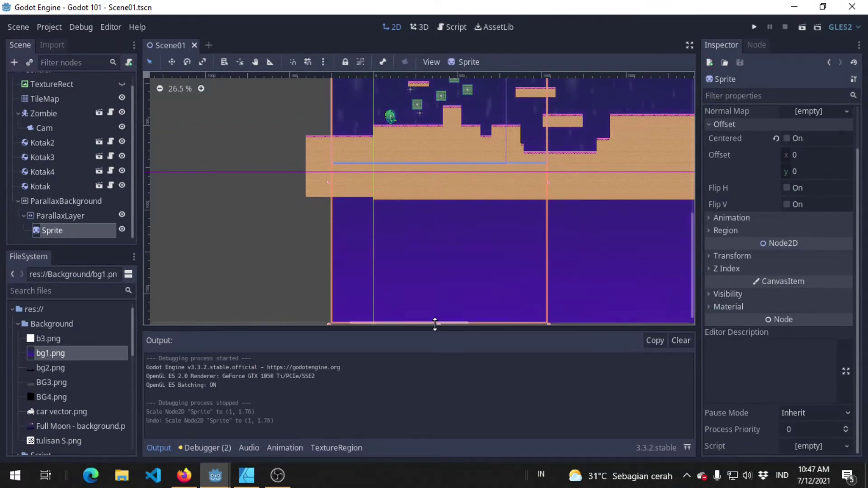
pyautogui.moveTo(540, 221)
pyautogui.mouseDown(button='middle')
pyautogui.moveTo(498, 266)
pyautogui.moveTo(462, 92)
pyautogui.mouseUp(button='middle')
pyautogui.scroll(-1, 501, 243)
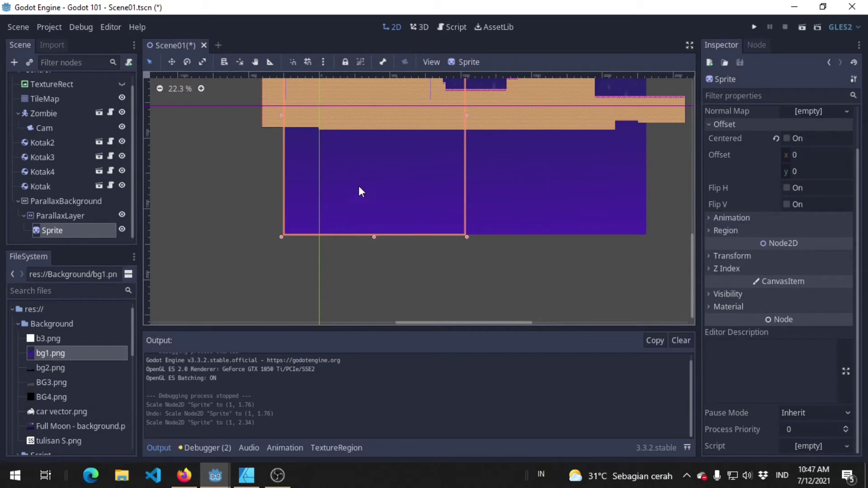
pyautogui.moveTo(390, 178); pyautogui.dragTo(356, 159, button='middle')
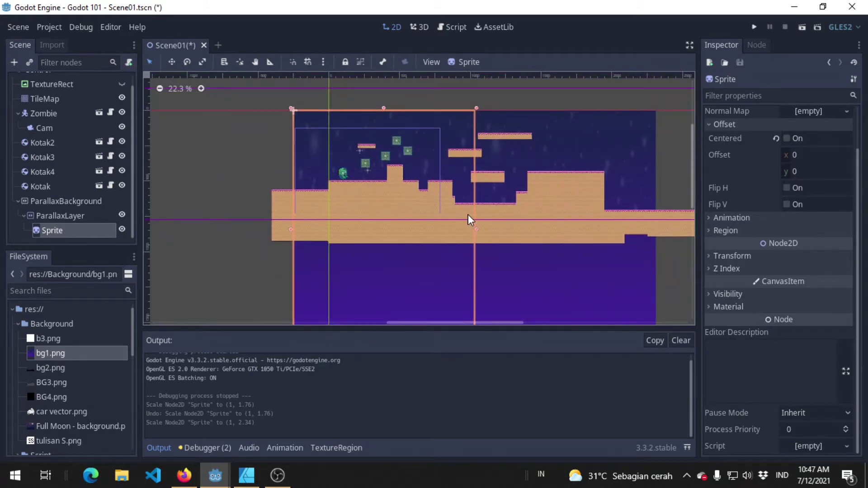
pyautogui.hotkey('ctrl', 'z')
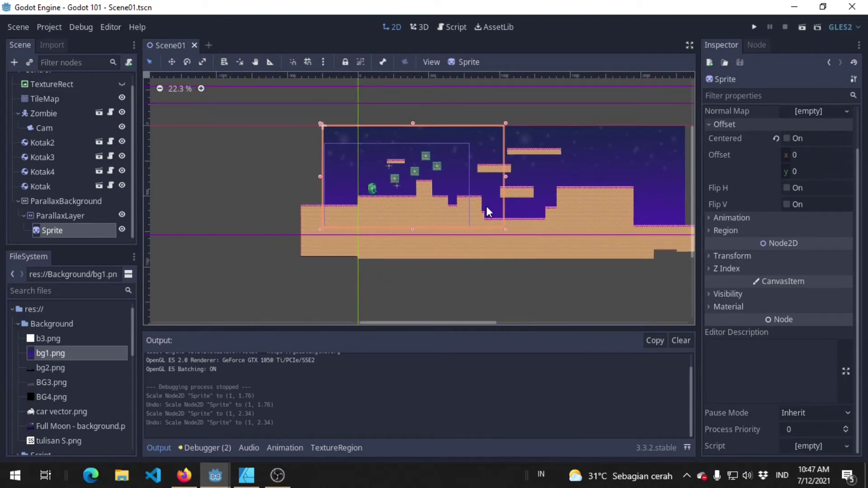
# Select ParallaxBackground to review its scroll settings.
pyautogui.scroll(1, 487, 206)
pyautogui.scroll(1, 467, 201)
pyautogui.scroll(1, 478, 197)
pyautogui.scroll(1, 479, 178)
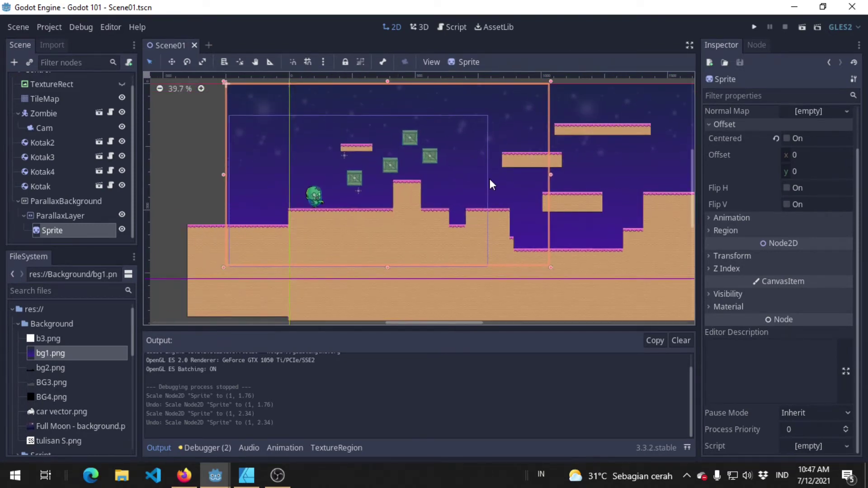
pyautogui.click(98, 200)
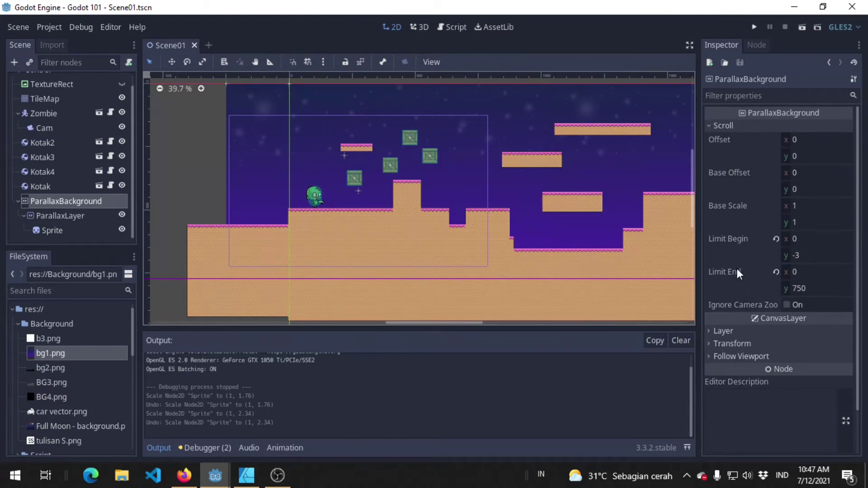
pyautogui.moveTo(753, 136)
pyautogui.moveTo(728, 219)
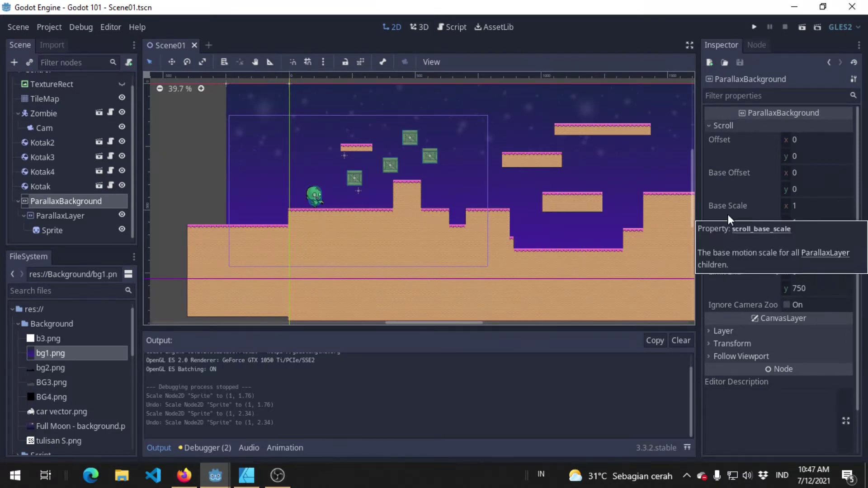
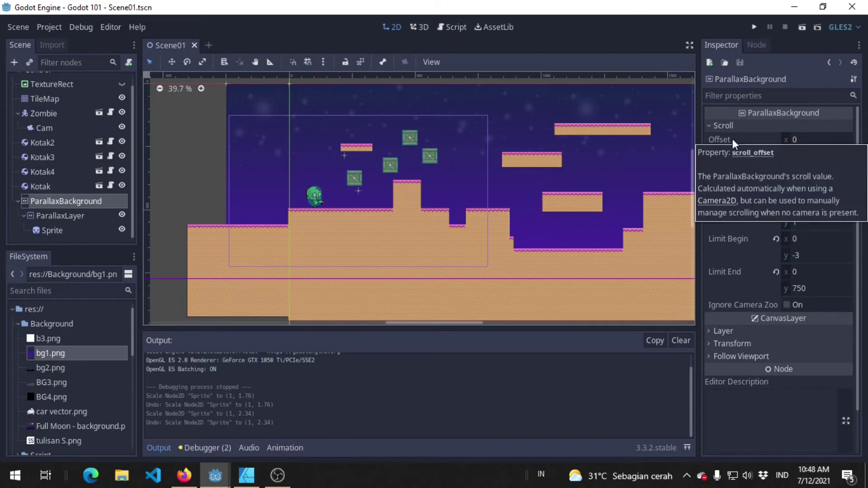
# Try a horizontal motion offset of 200 on the ParallaxLayer and save the scene.
pyautogui.click(758, 137)
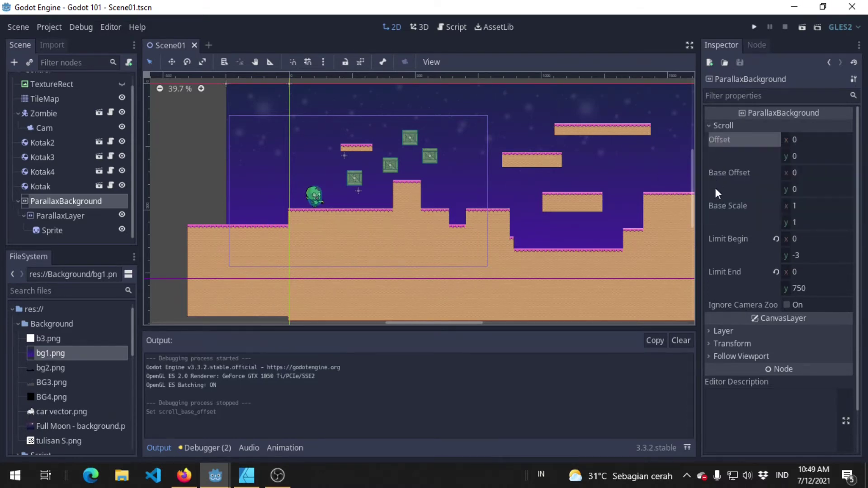
pyautogui.click(66, 214)
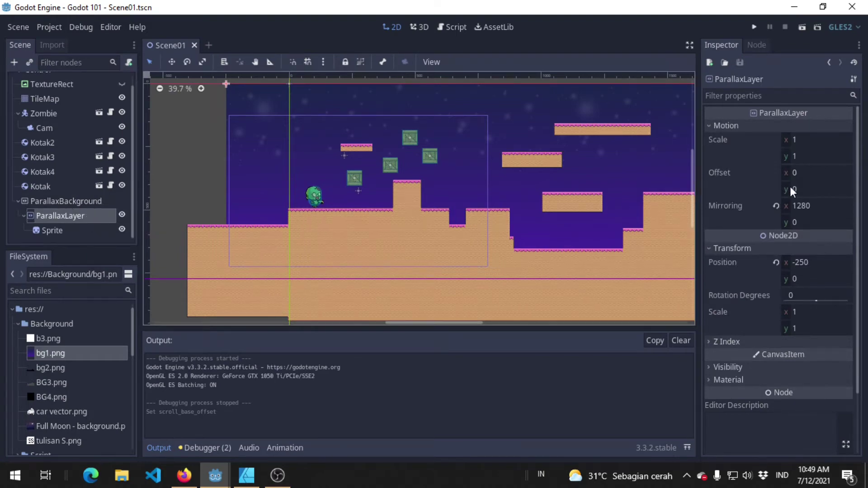
pyautogui.click(800, 174)
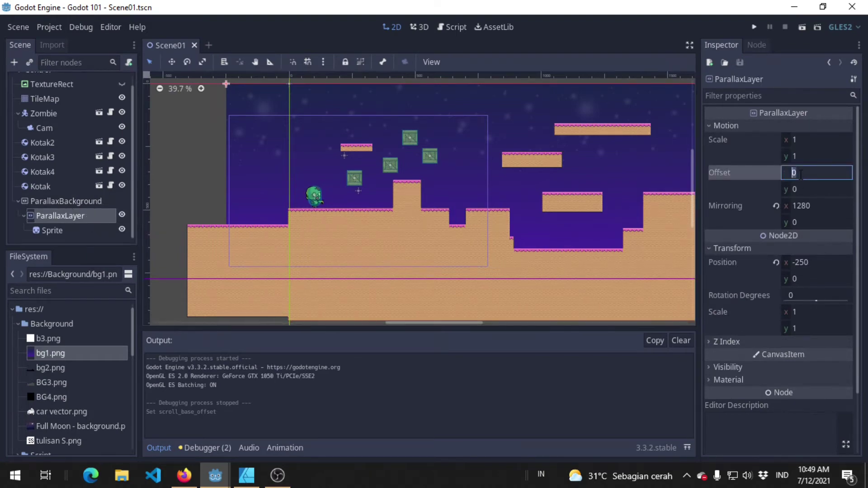
pyautogui.write('200')
pyautogui.press('Return')
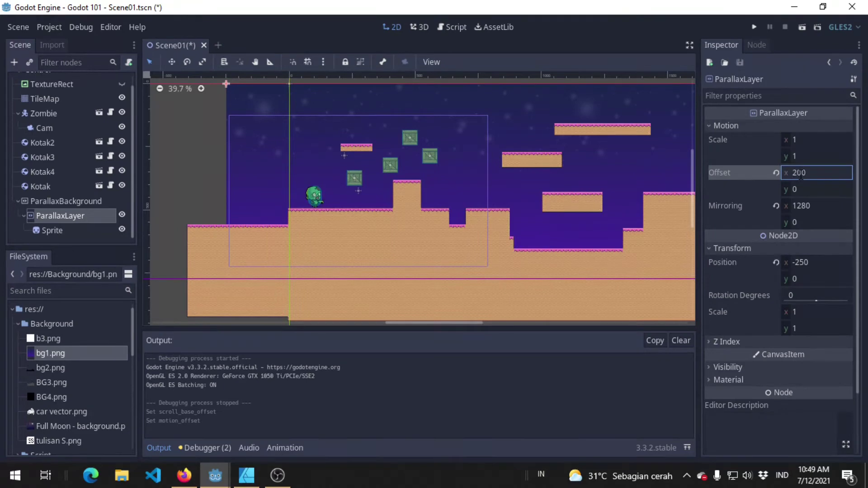
pyautogui.doubleClick(801, 174)
pyautogui.click(66, 201)
pyautogui.hotkey('ctrl', 's')
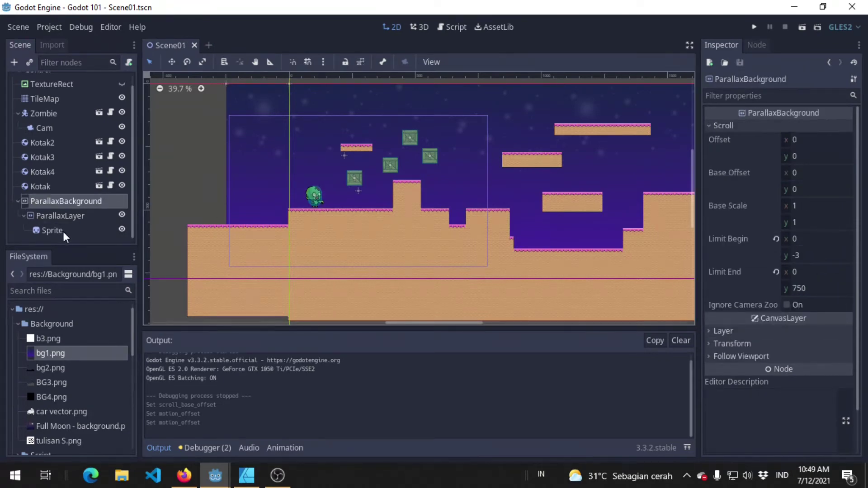
pyautogui.click(88, 220)
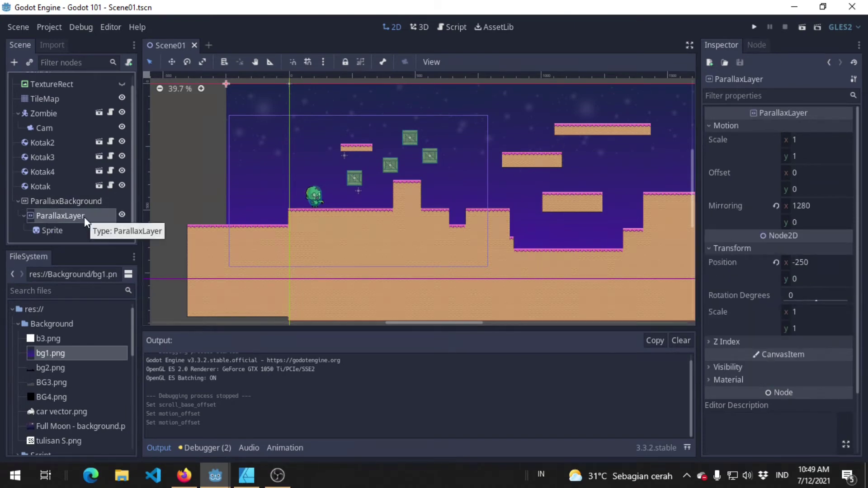
# Duplicate the ParallaxLayer with its Sprite and rename the original to Background.
pyautogui.rightClick(84, 217)
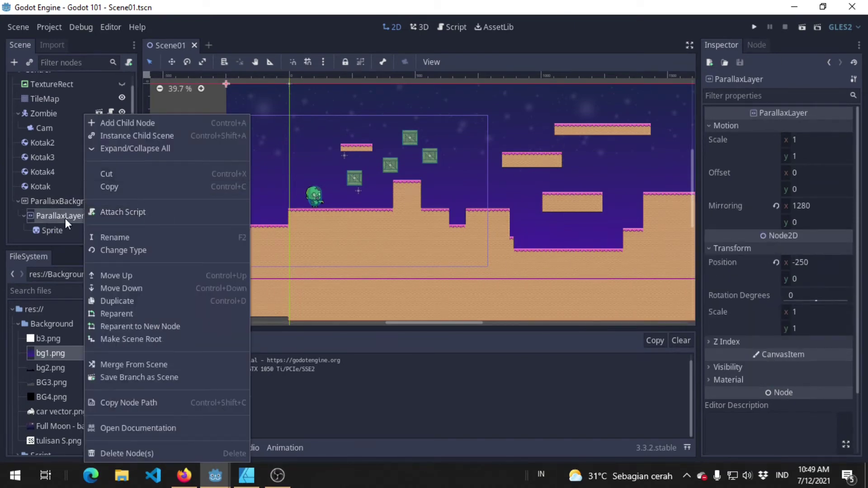
pyautogui.click(160, 302)
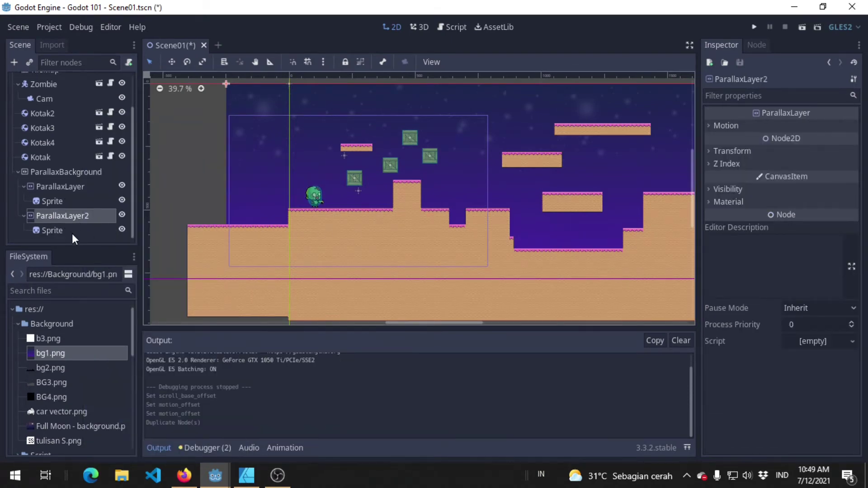
pyautogui.doubleClick(86, 189)
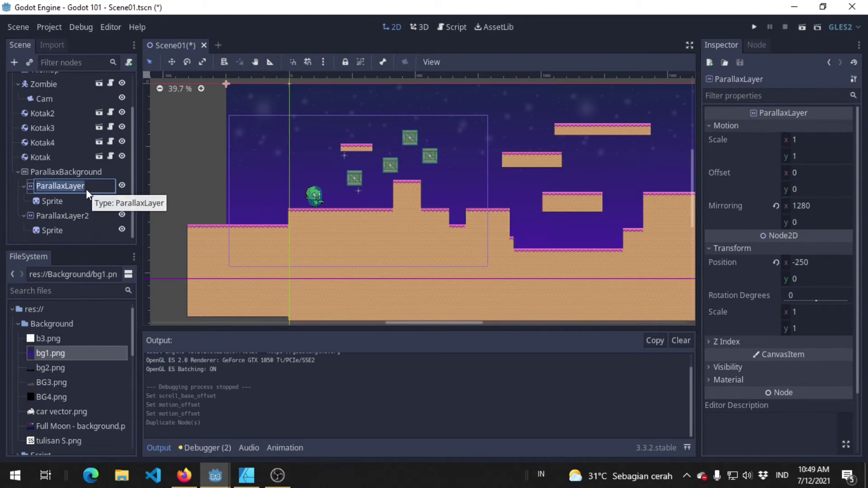
pyautogui.write('Backgroudn')
pyautogui.press('Return')
pyautogui.click(86, 189)
pyautogui.press('BackSpace')
pyautogui.press('BackSpace')
pyautogui.write('nd')
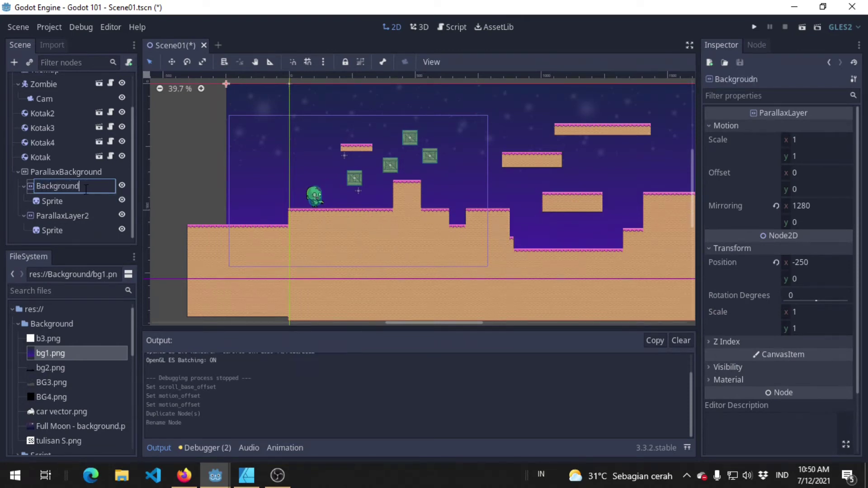
pyautogui.press('Return')
# Rename the duplicated layer to Terrain.
pyautogui.doubleClick(88, 210)
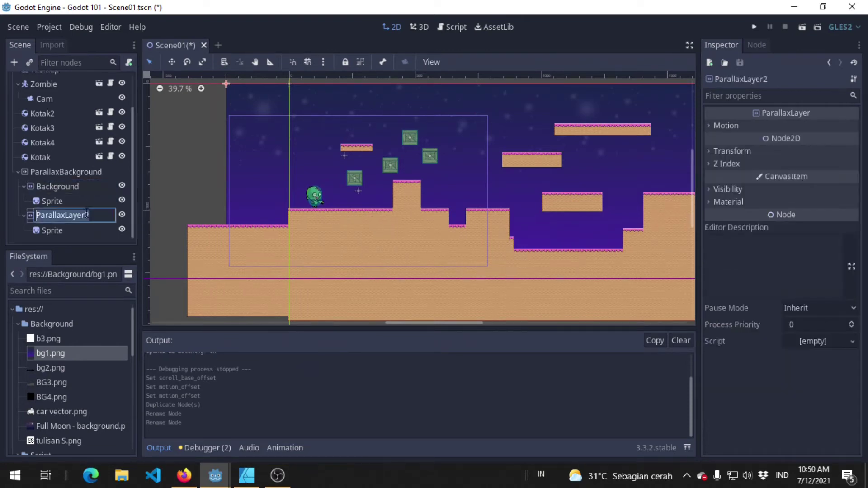
pyautogui.write('Terrain')
pyautogui.press('Return')
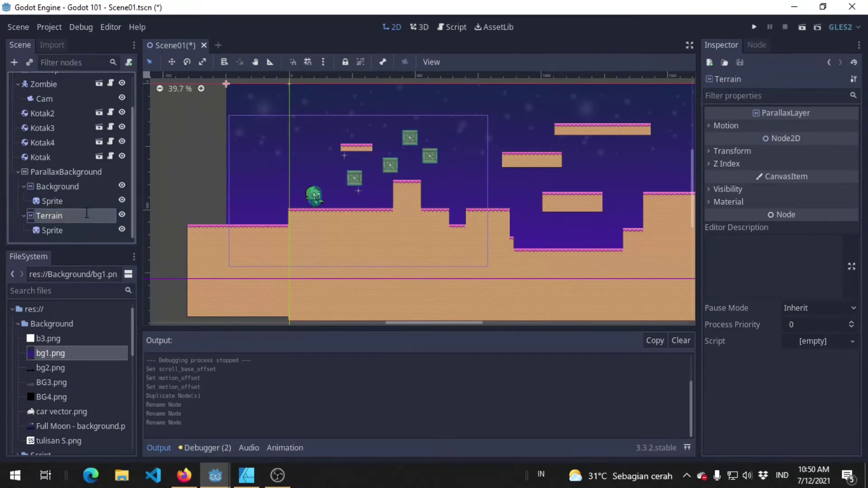
pyautogui.click(61, 229)
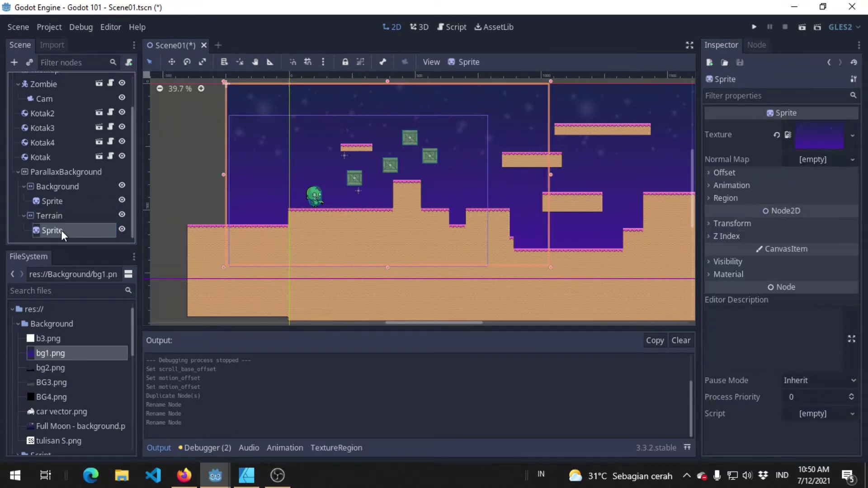
# Give the Terrain layer's Sprite the bg2.png texture.
pyautogui.click(69, 368)
pyautogui.moveTo(70, 365); pyautogui.dragTo(820, 135)
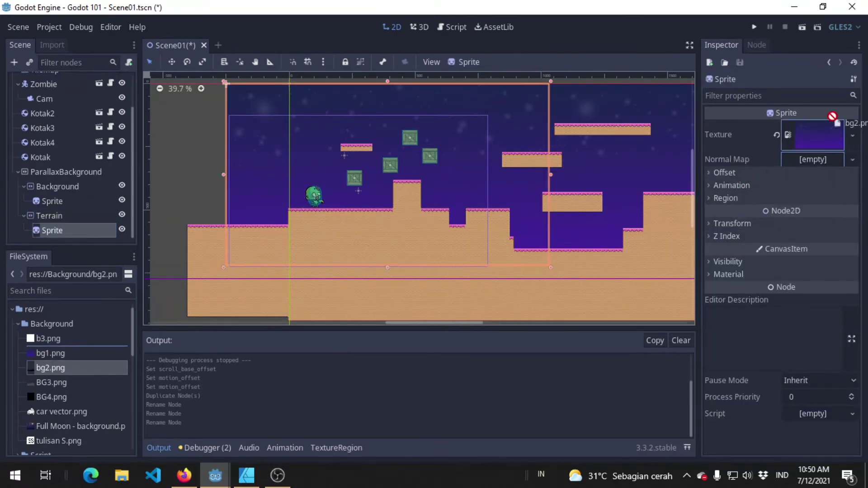
pyautogui.moveTo(529, 196); pyautogui.dragTo(430, 207, button='middle')
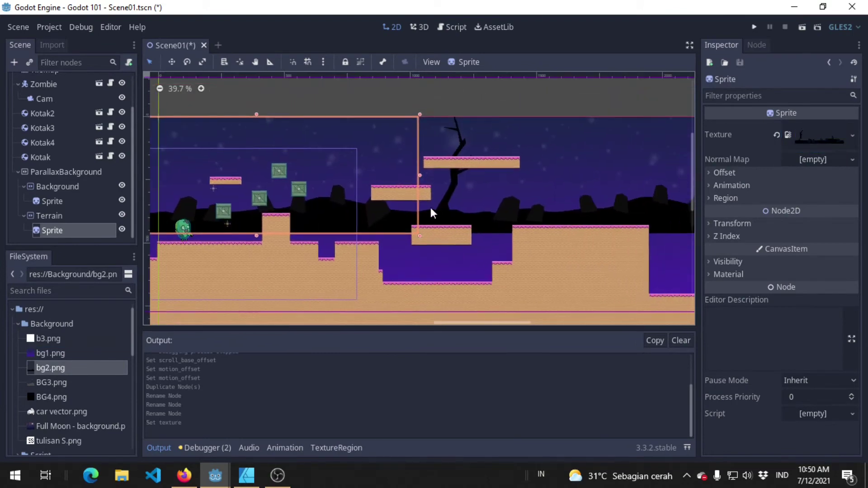
pyautogui.hscroll(-3, 528, 190)
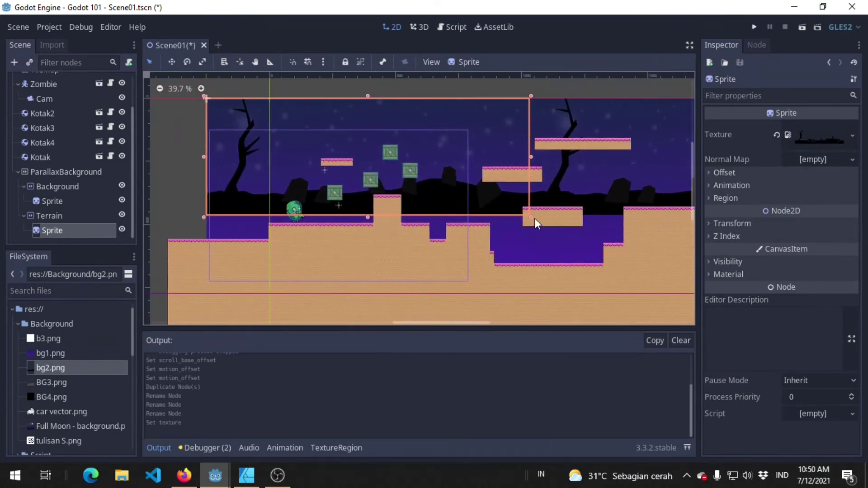
# Lower the Terrain layer to Transform position y 250, after first trying 200.
pyautogui.click(73, 215)
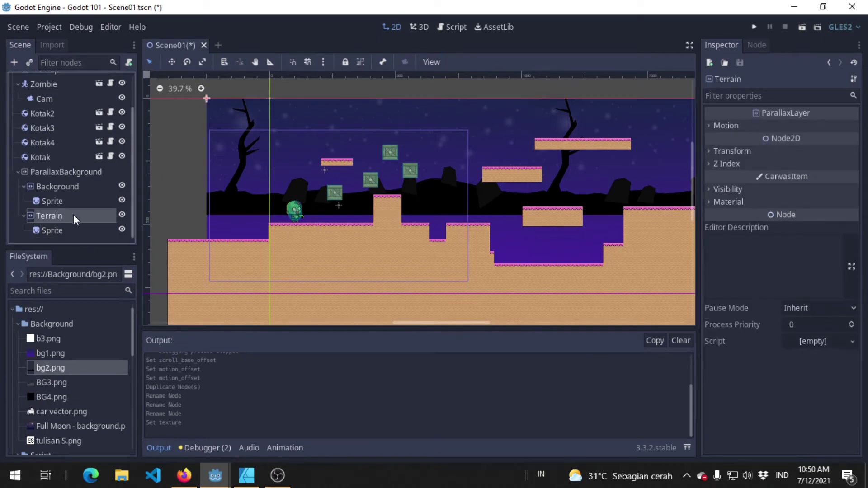
pyautogui.click(733, 151)
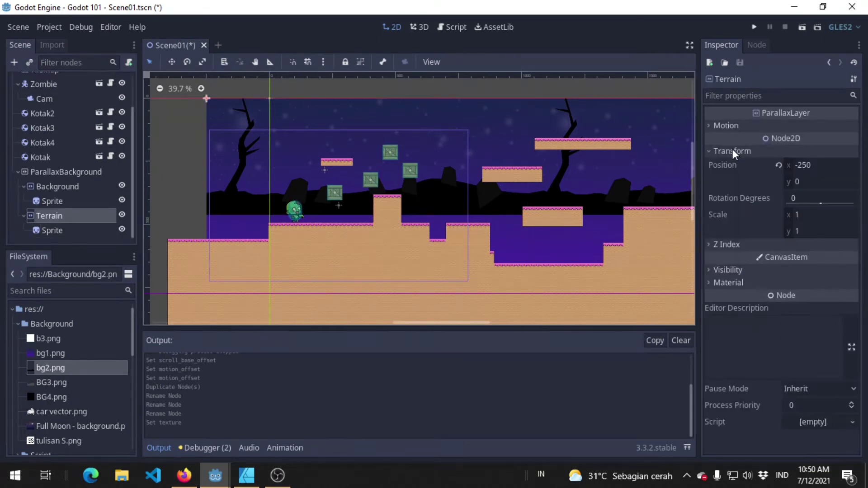
pyautogui.click(823, 181)
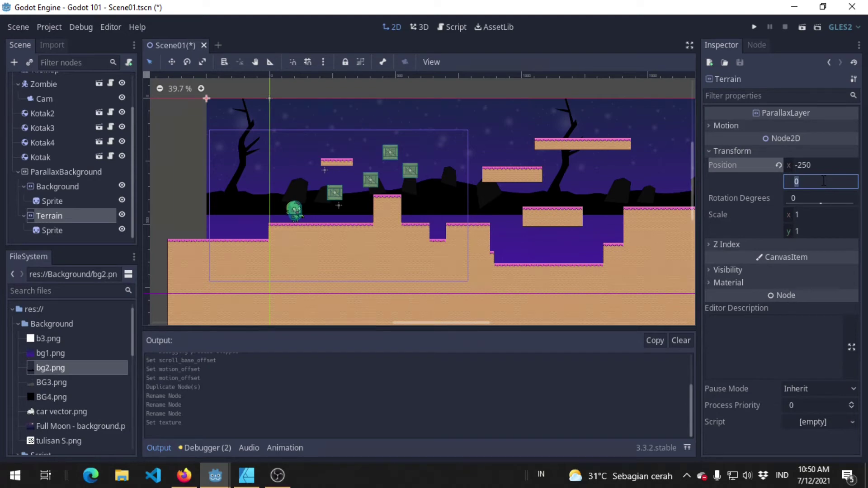
pyautogui.write('200')
pyautogui.press('Return')
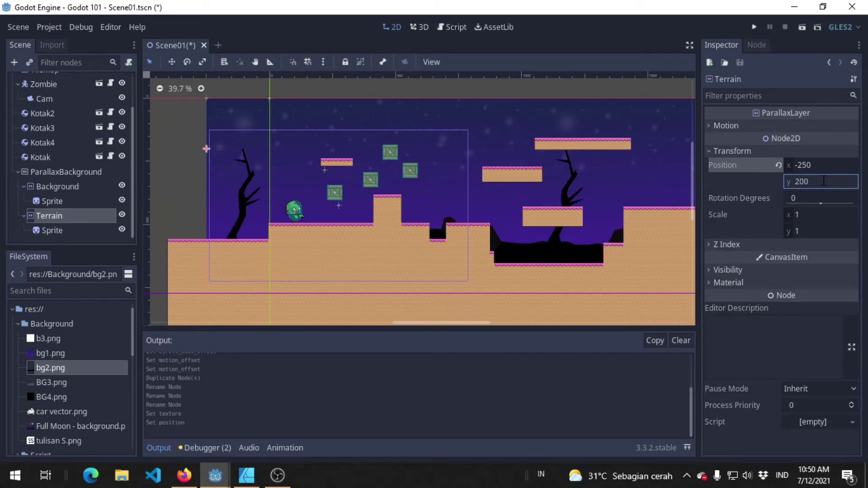
pyautogui.moveTo(590, 214); pyautogui.dragTo(423, 185, button='middle')
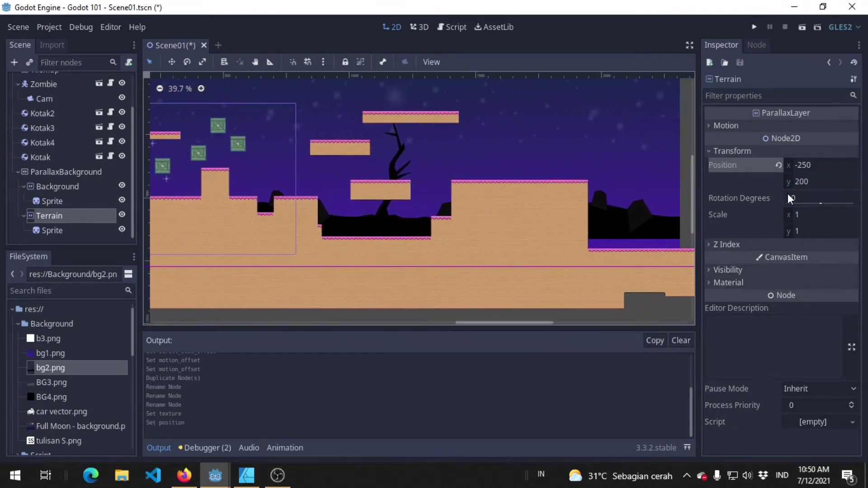
pyautogui.click(800, 181)
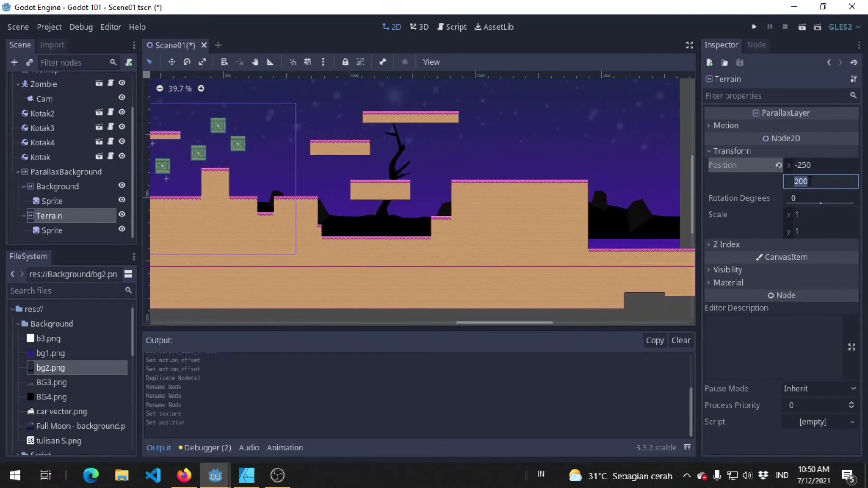
pyautogui.write('250')
pyautogui.press('Return')
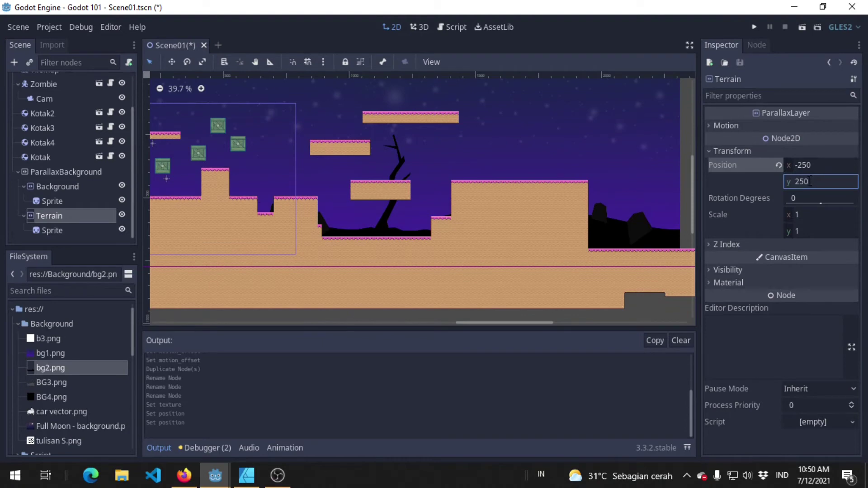
pyautogui.moveTo(506, 200)
pyautogui.mouseDown(button='middle')
pyautogui.moveTo(594, 199)
pyautogui.moveTo(582, 207)
pyautogui.mouseUp(button='middle')
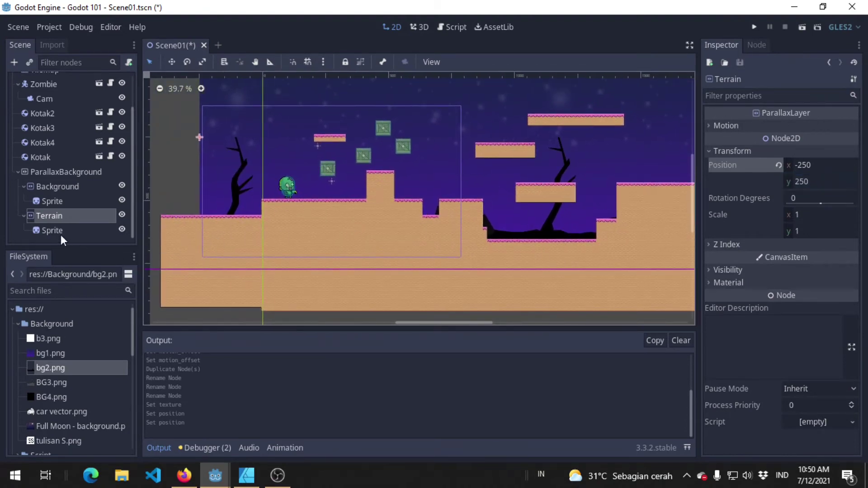
# Duplicate Terrain as Terrain2 and give its Sprite the BG3.png texture.
pyautogui.rightClick(67, 218)
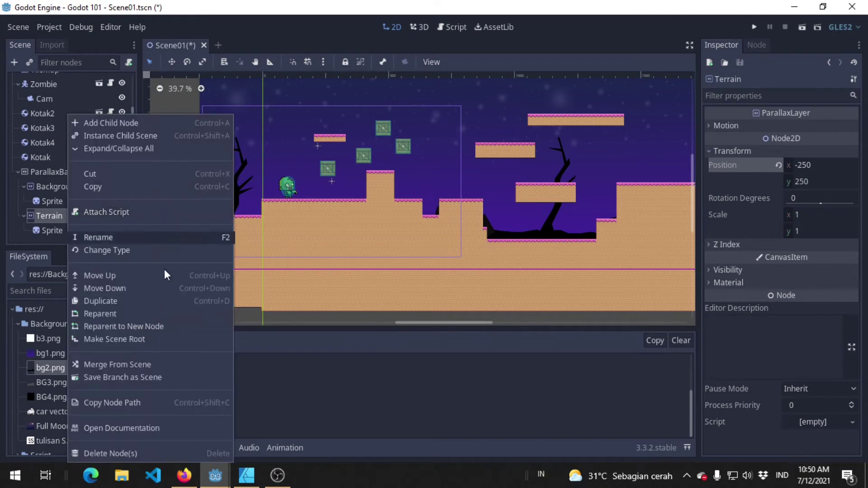
pyautogui.click(130, 303)
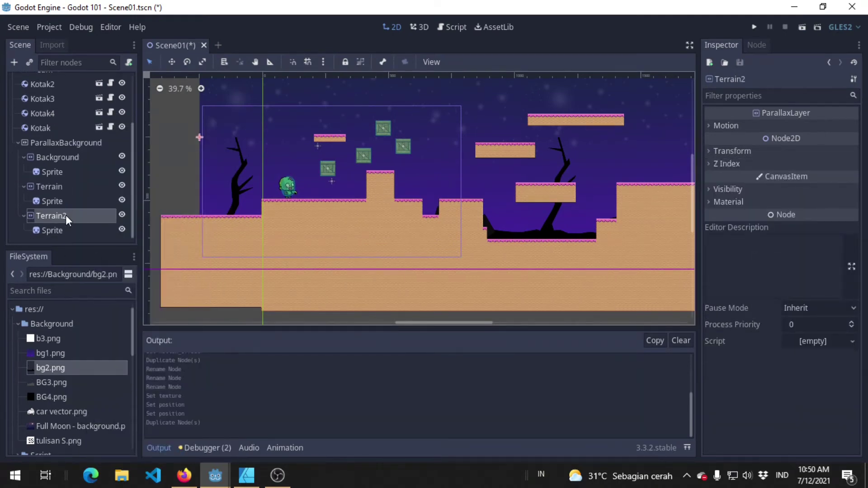
pyautogui.click(76, 230)
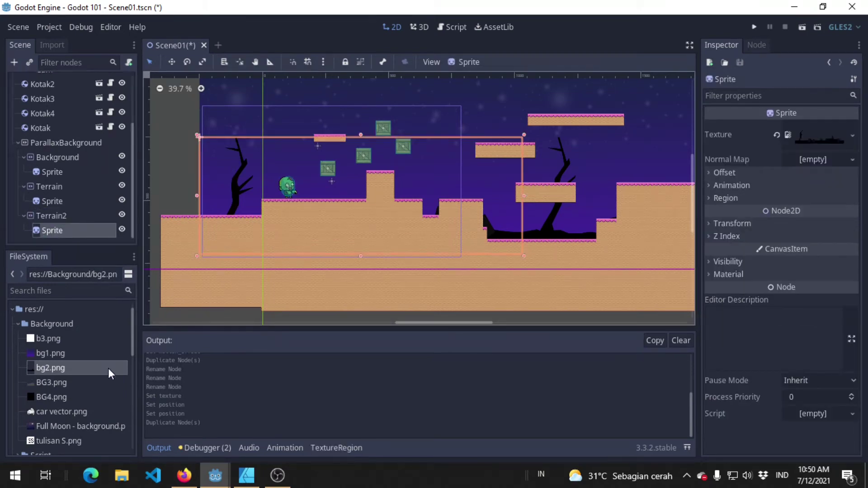
pyautogui.moveTo(78, 386)
pyautogui.mouseDown()
pyautogui.moveTo(803, 120)
pyautogui.moveTo(806, 141)
pyautogui.mouseUp()
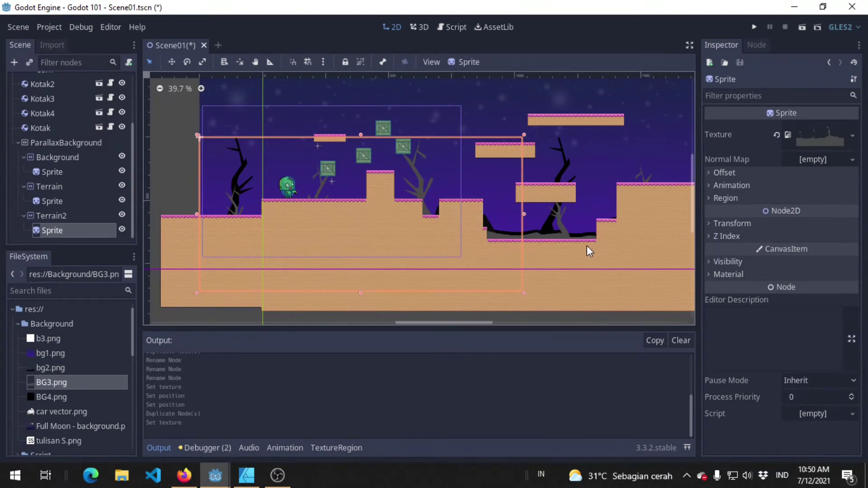
pyautogui.hscroll(2, 504, 219)
pyautogui.hscroll(2, 449, 229)
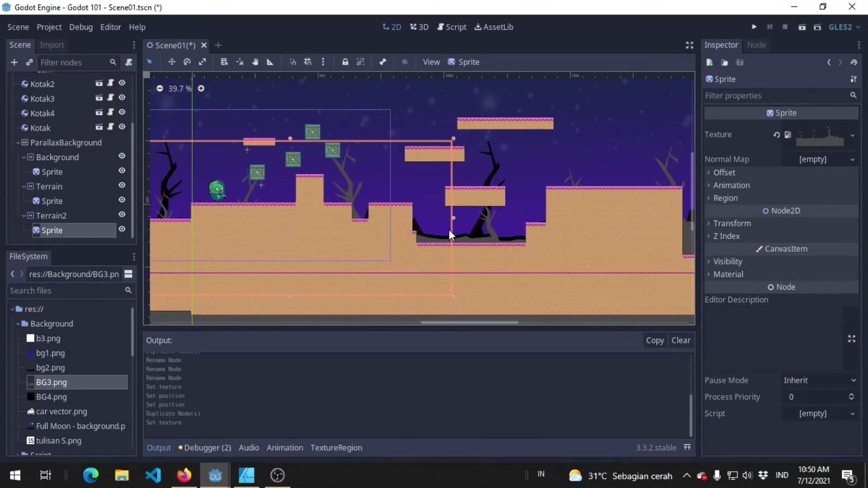
# Set Terrain2's Transform position y to 100.
pyautogui.click(69, 214)
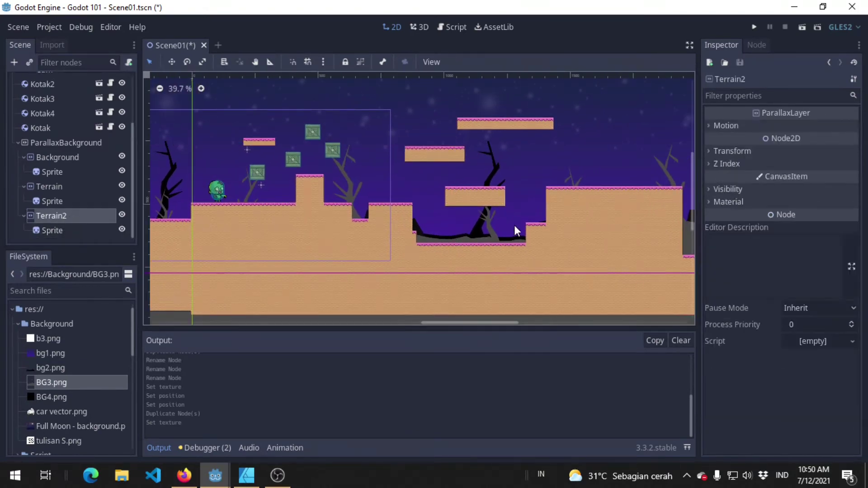
pyautogui.hscroll(5, 514, 225)
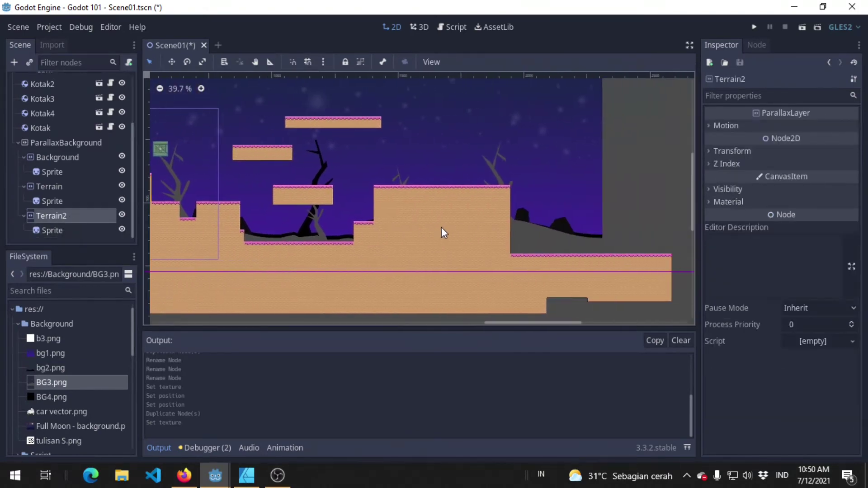
pyautogui.click(736, 155)
pyautogui.click(831, 182)
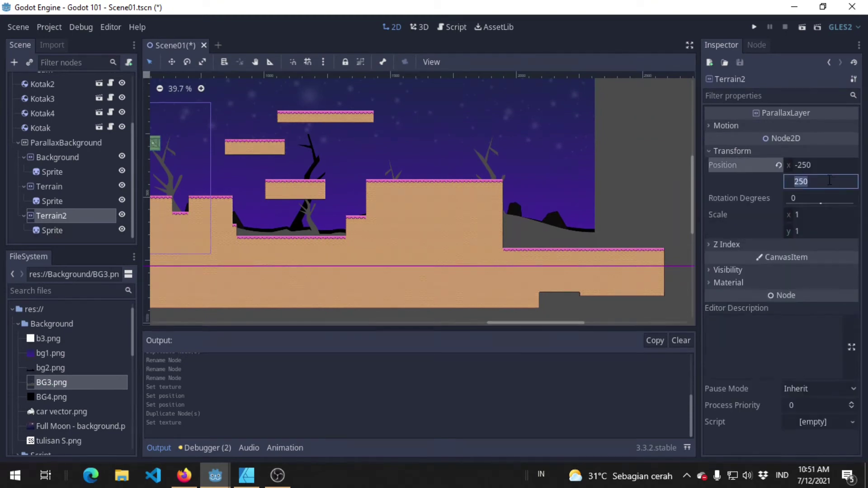
pyautogui.write('00')
pyautogui.press('Return')
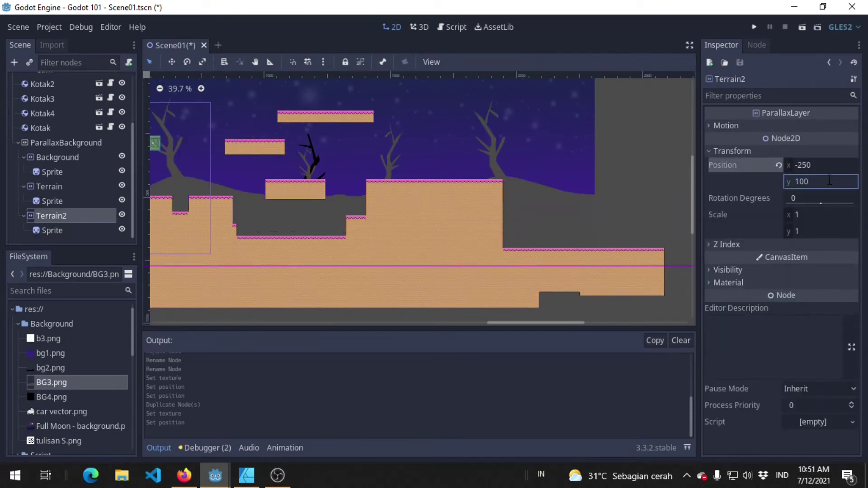
pyautogui.click(804, 143)
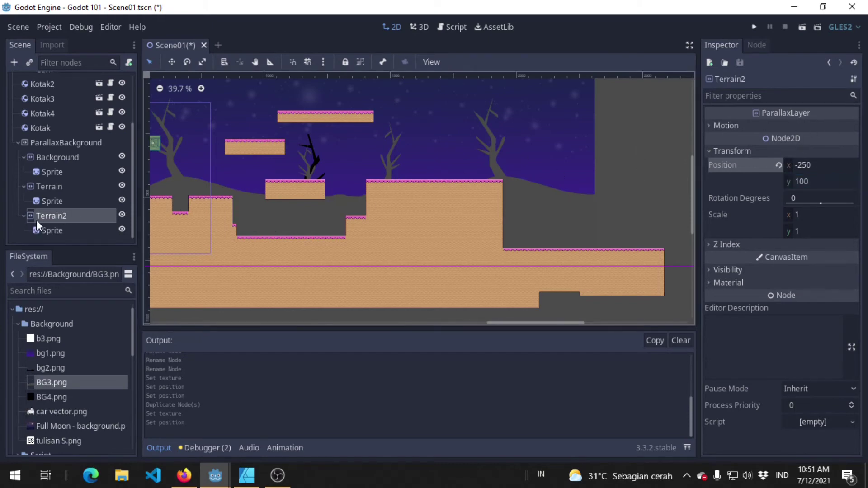
# Move Terrain2 above Terrain in the Scene tree.
pyautogui.moveTo(36, 219); pyautogui.dragTo(37, 182)
pyautogui.moveTo(468, 192); pyautogui.dragTo(655, 214, button='middle')
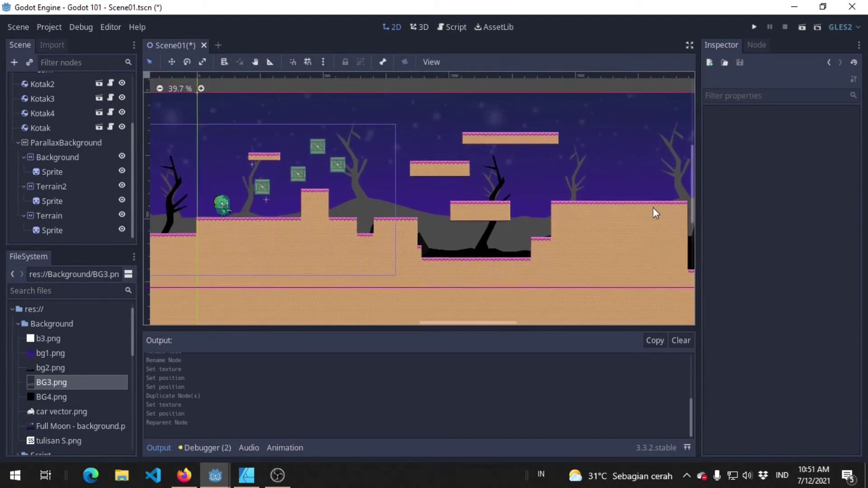
pyautogui.moveTo(375, 256); pyautogui.dragTo(500, 239, button='middle')
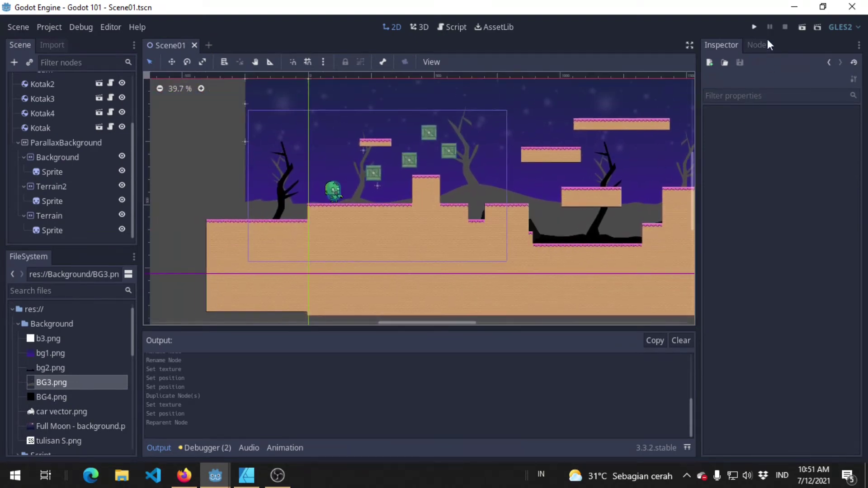
# Run the game and walk the zombie right, jumping, onto a wide platform.
pyautogui.click(754, 26)
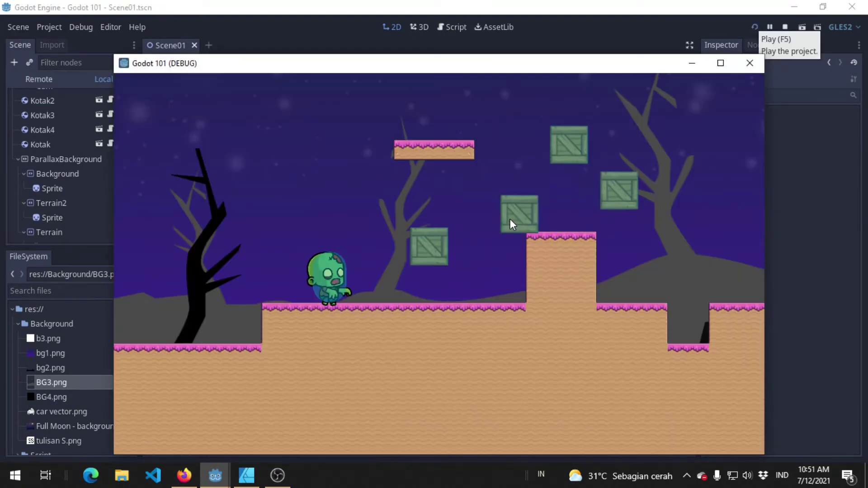
pyautogui.press('Right')
pyautogui.press('Up')
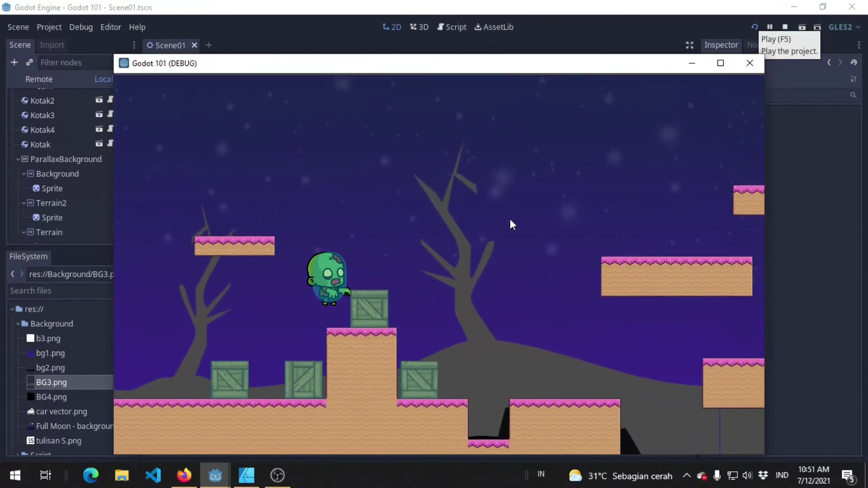
pyautogui.press('Right')
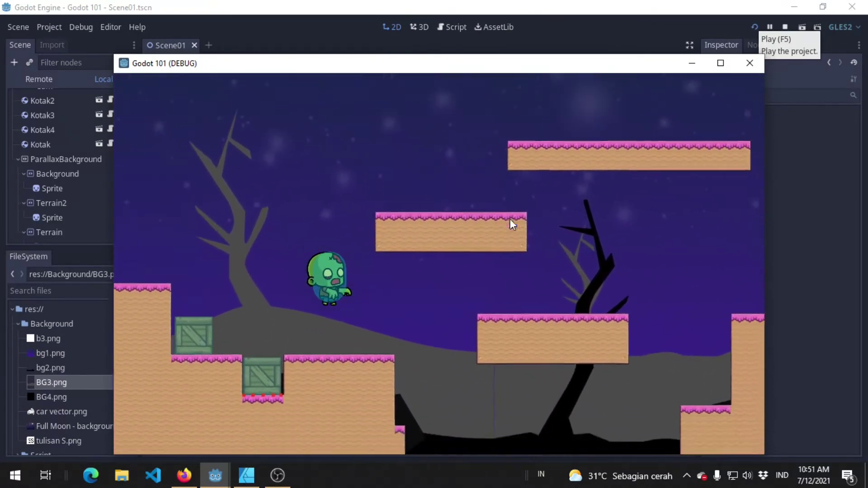
pyautogui.press('Right')
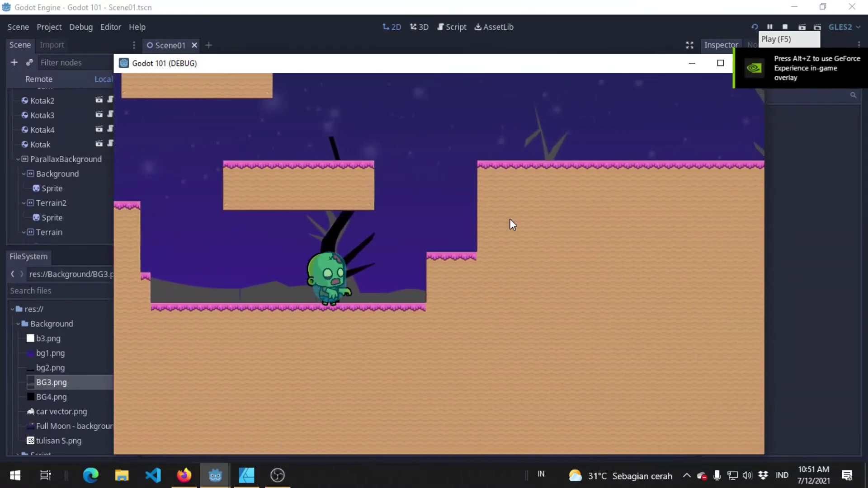
pyautogui.press('Right')
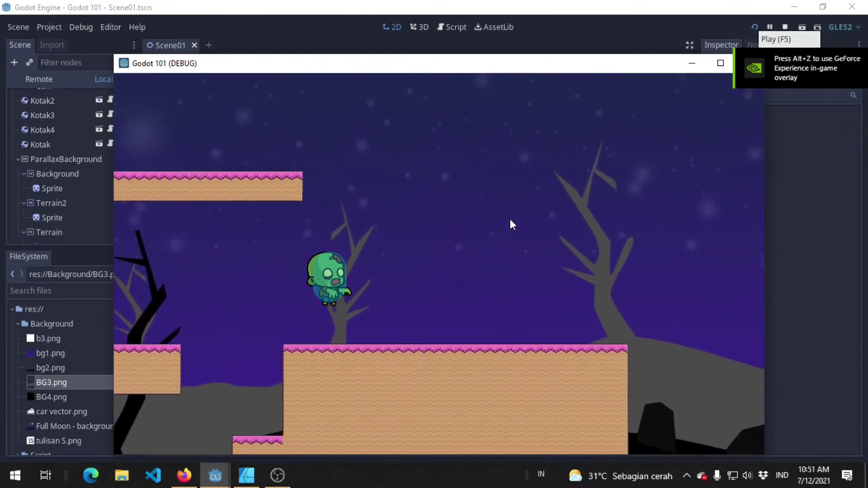
pyautogui.press('Right')
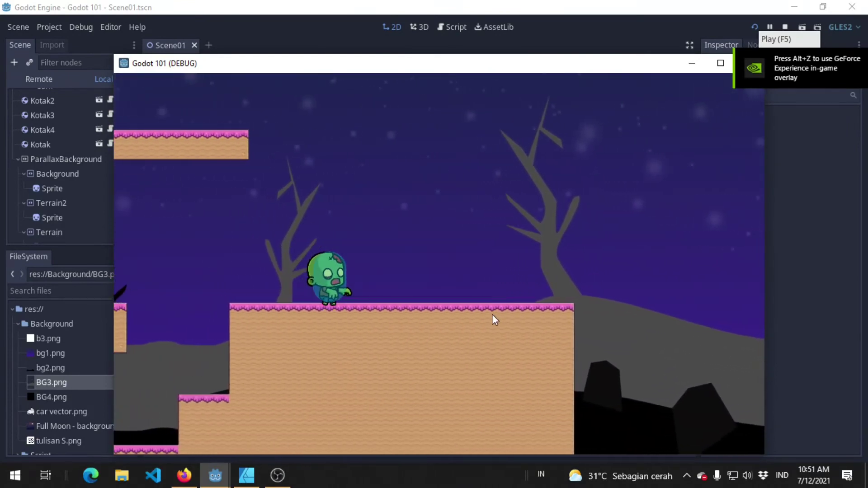
pyautogui.press('Right')
pyautogui.press('Left')
pyautogui.press('Right')
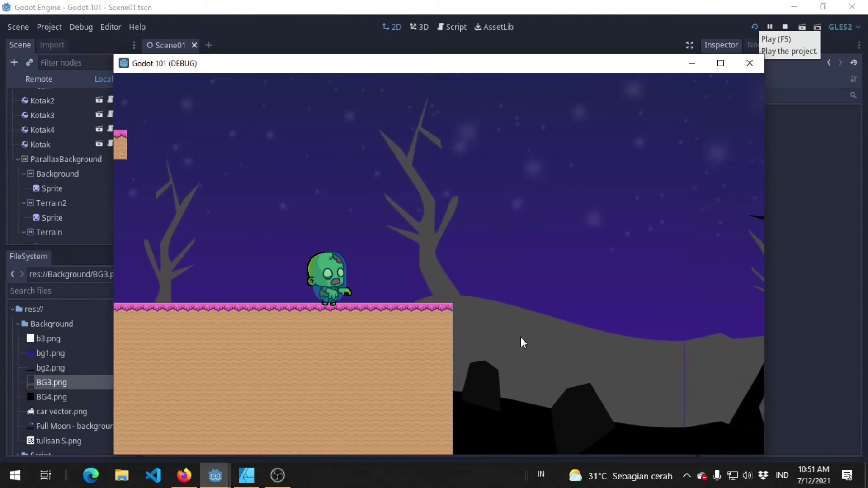
# Walk and jump the zombie back left, then right onto higher ground.
pyautogui.press('Left')
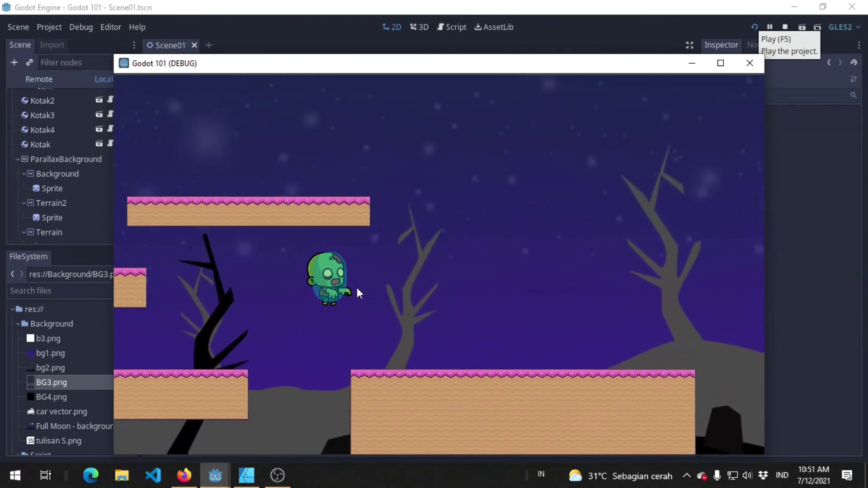
pyautogui.press('Left')
pyautogui.press('Up')
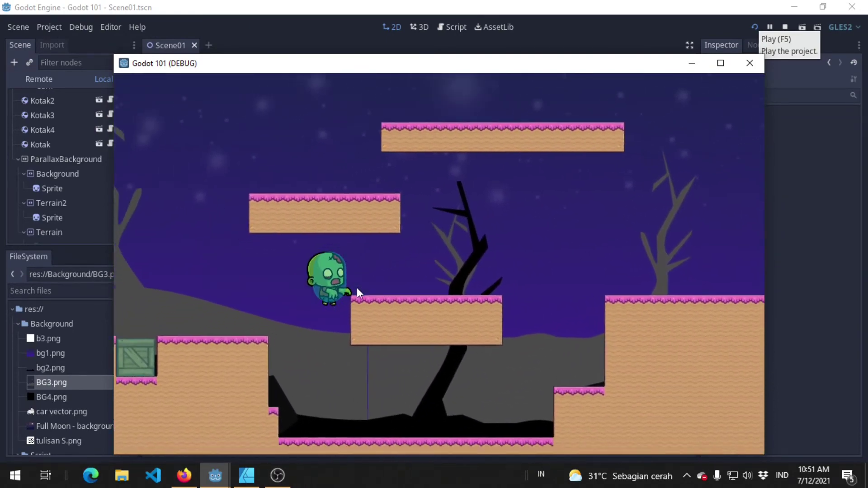
pyautogui.press('Left')
pyautogui.press('Up')
pyautogui.press('Up')
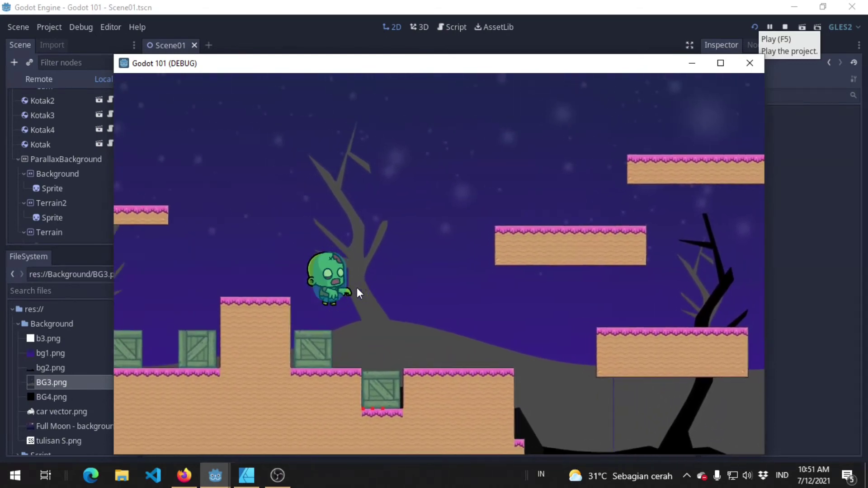
pyautogui.press('Left')
pyautogui.press('Up')
pyautogui.press('Up')
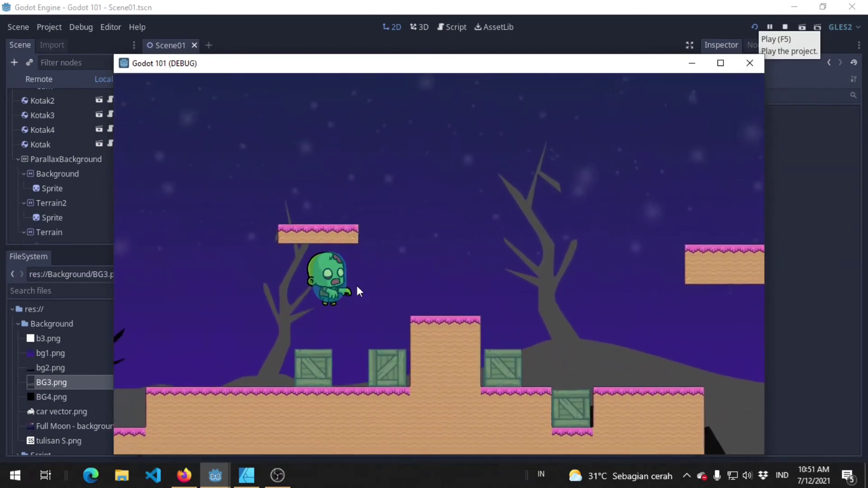
pyautogui.press('Left')
pyautogui.press('Up')
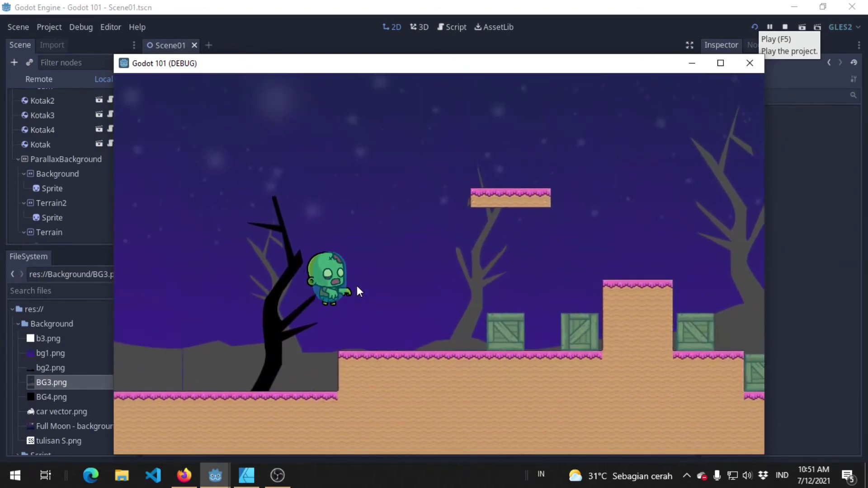
pyautogui.press('Left')
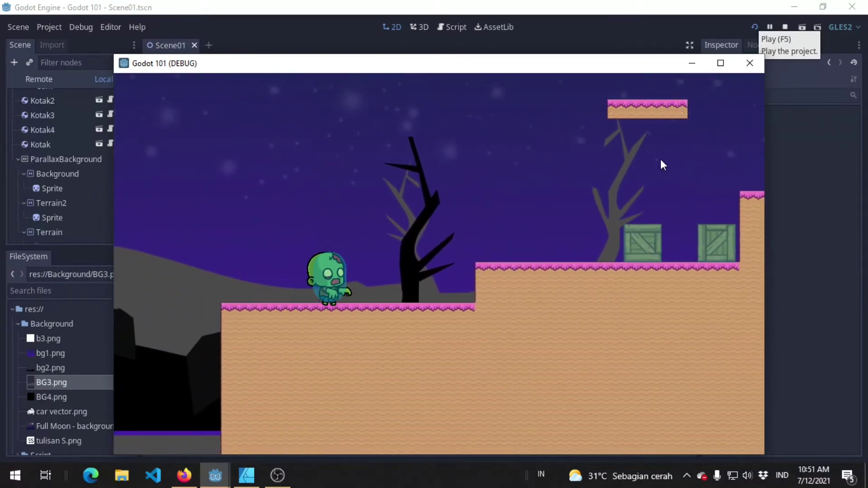
pyautogui.press('Right')
pyautogui.press('Up')
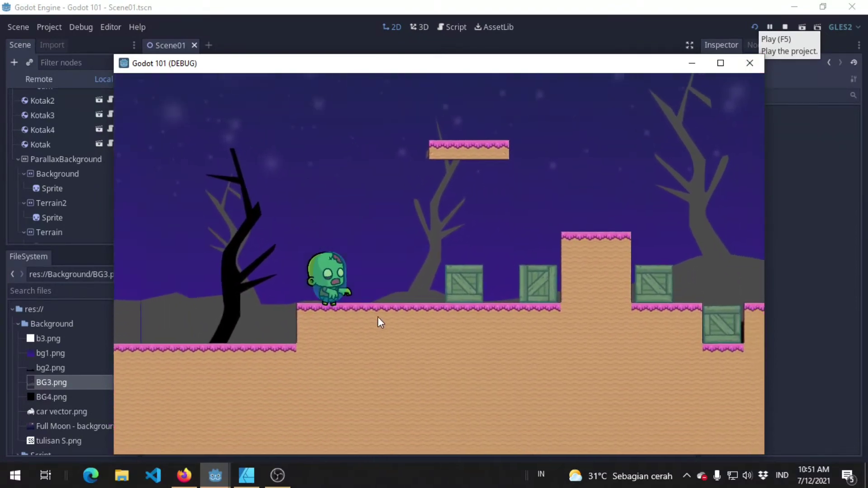
pyautogui.press('Up')
pyautogui.press('Left')
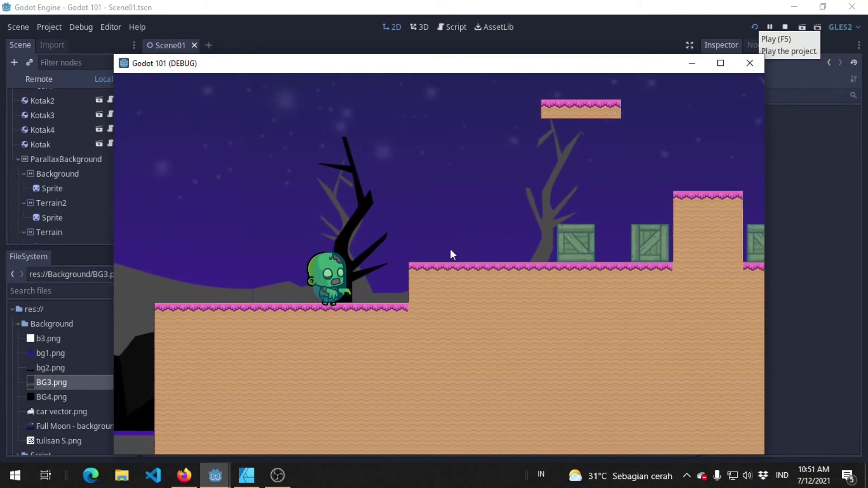
pyautogui.press('Up')
pyautogui.press('Right')
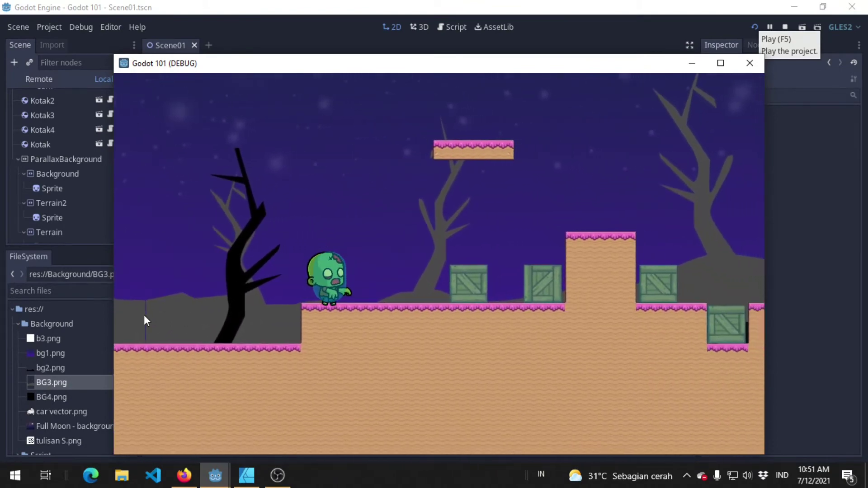
# Close the game window and inspect the Background and Terrain2 layers' Motion settings.
pyautogui.click(748, 66)
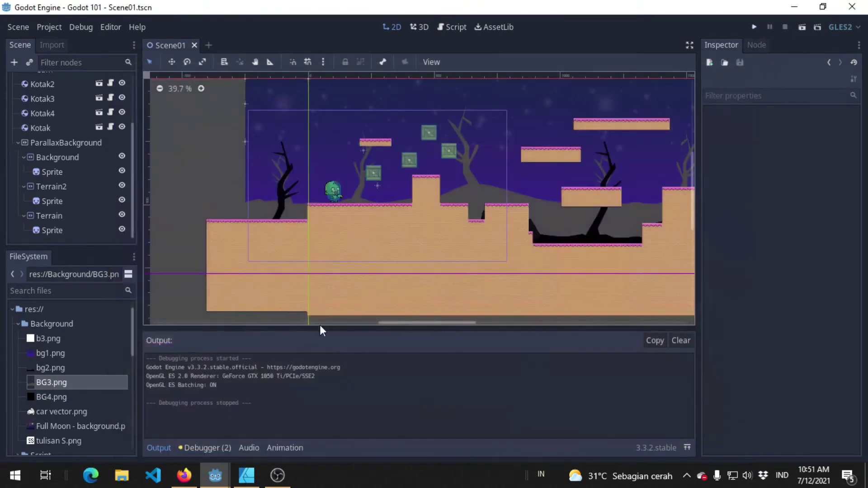
pyautogui.moveTo(544, 188); pyautogui.dragTo(508, 226, button='middle')
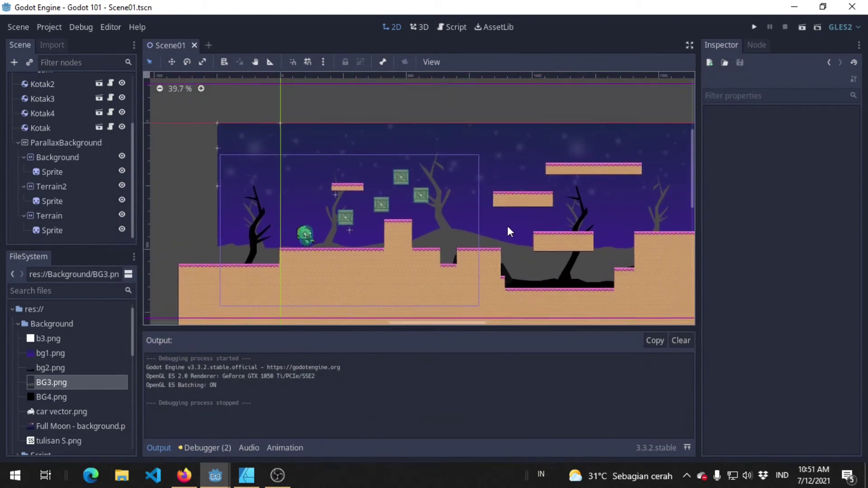
pyautogui.scroll(1, 508, 208)
pyautogui.scroll(1, 509, 208)
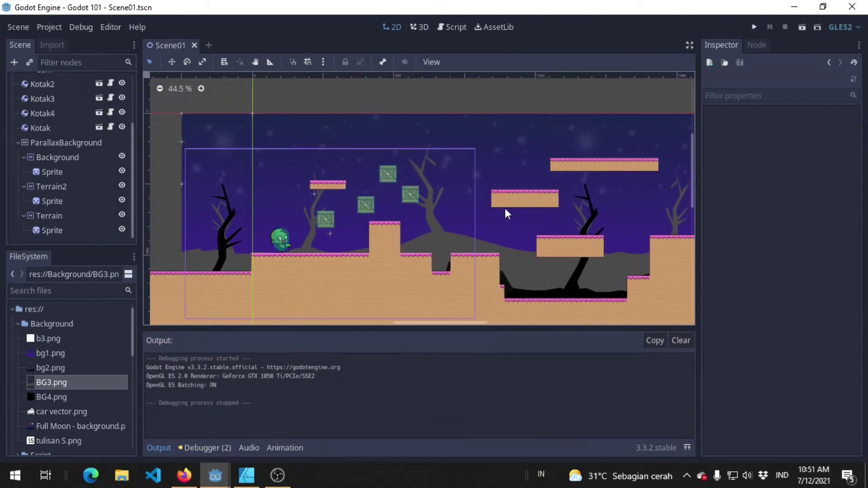
pyautogui.click(82, 159)
pyautogui.click(74, 188)
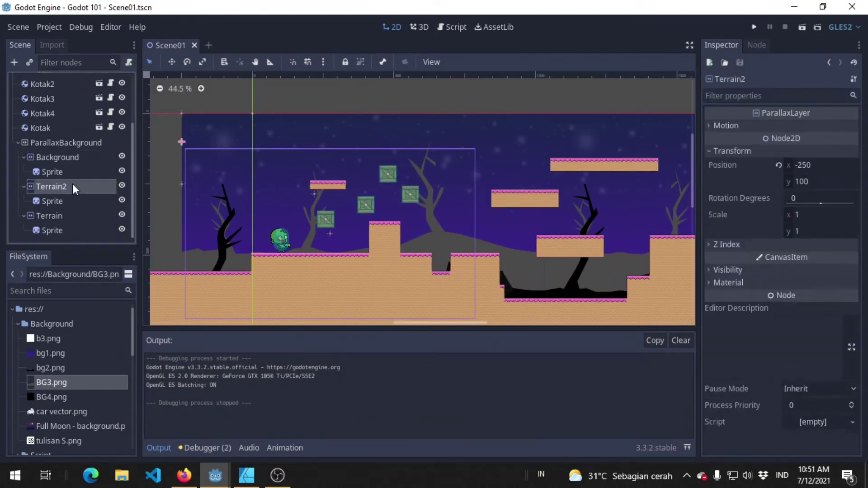
pyautogui.click(754, 126)
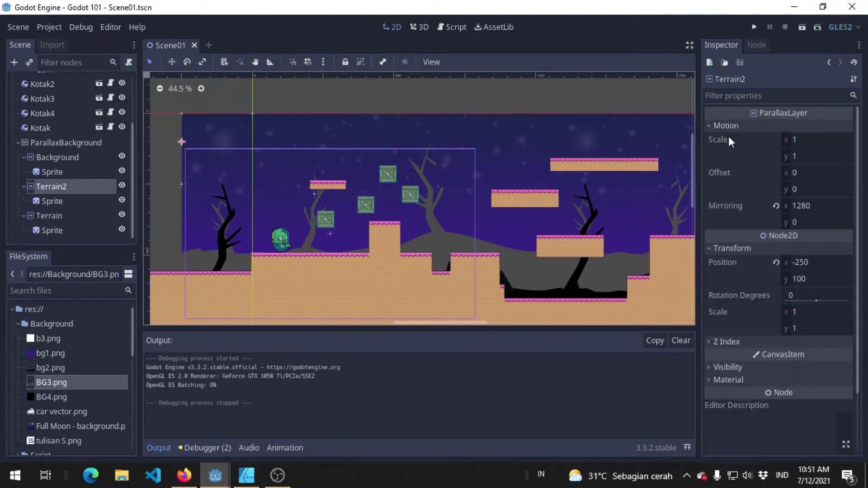
# Set the Terrain layer's Motion Scale x to 2.
pyautogui.click(77, 217)
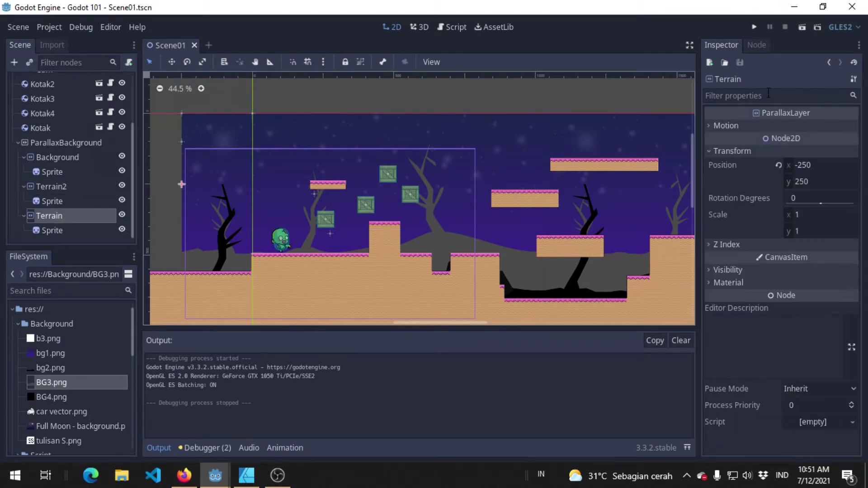
pyautogui.click(726, 126)
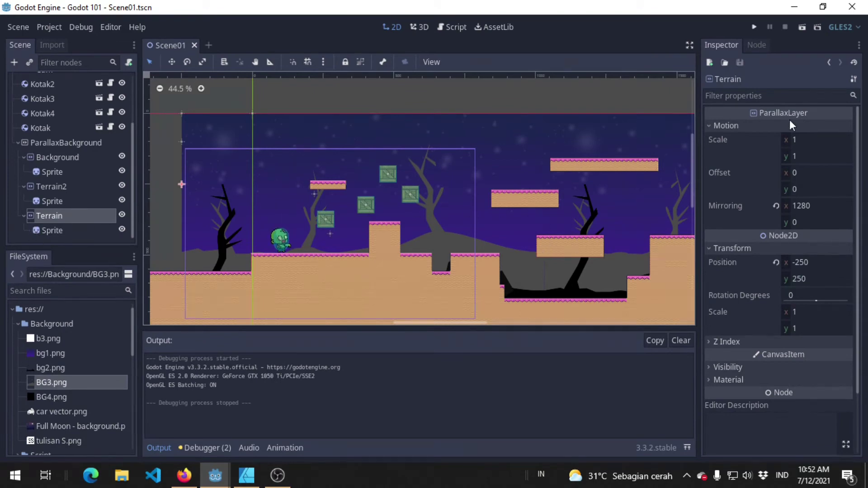
pyautogui.click(801, 140)
pyautogui.write('2')
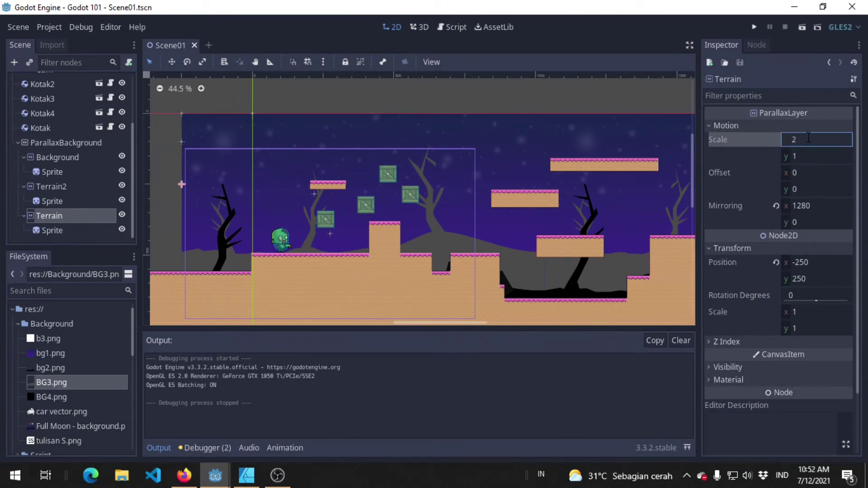
pyautogui.press('Return')
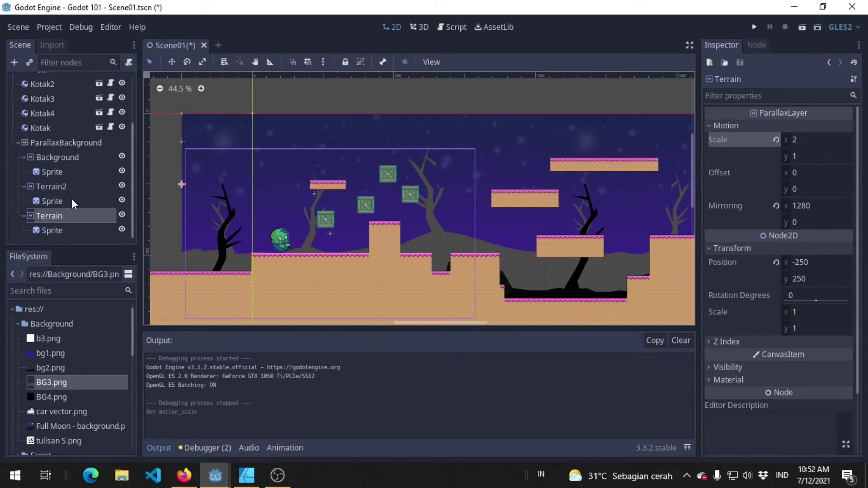
# Set Background's Motion Scale x to 0.5, leave Terrain2 at 1, and rerun the game.
pyautogui.click(77, 187)
pyautogui.click(821, 139)
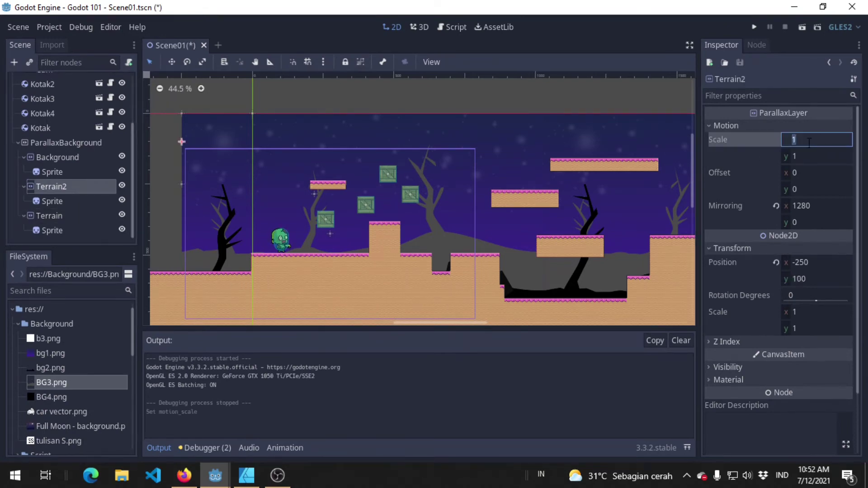
pyautogui.click(91, 159)
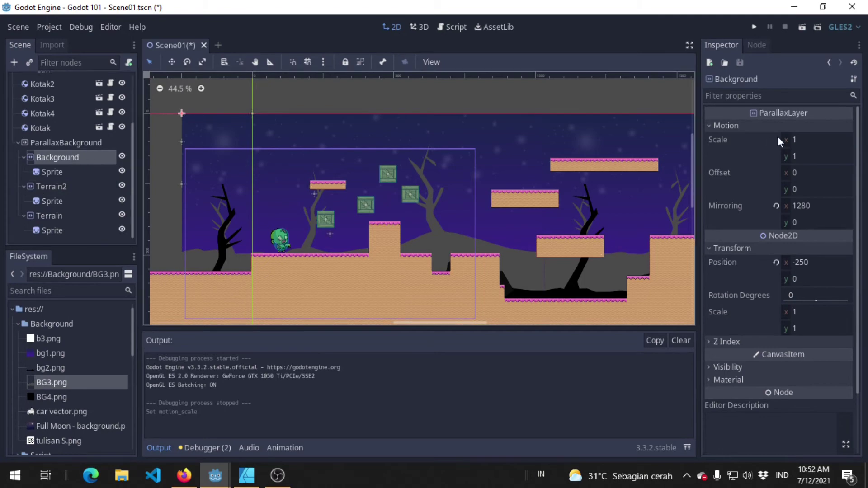
pyautogui.click(810, 138)
pyautogui.write('0.5')
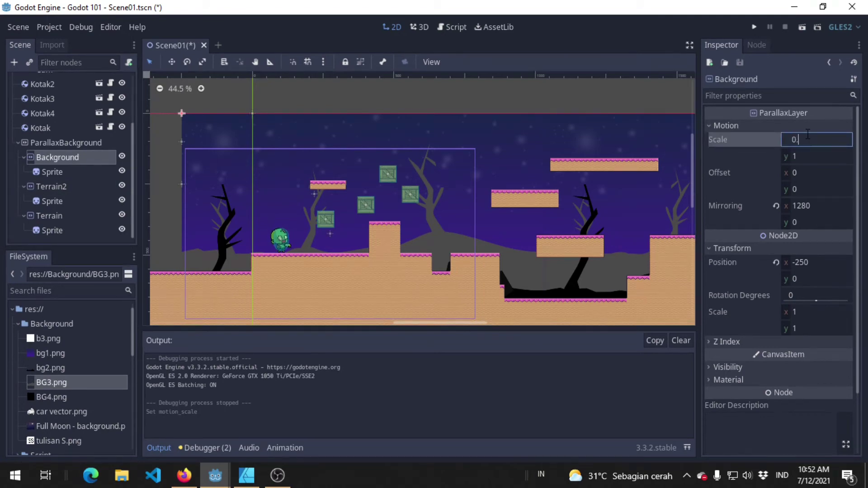
pyautogui.click(761, 31)
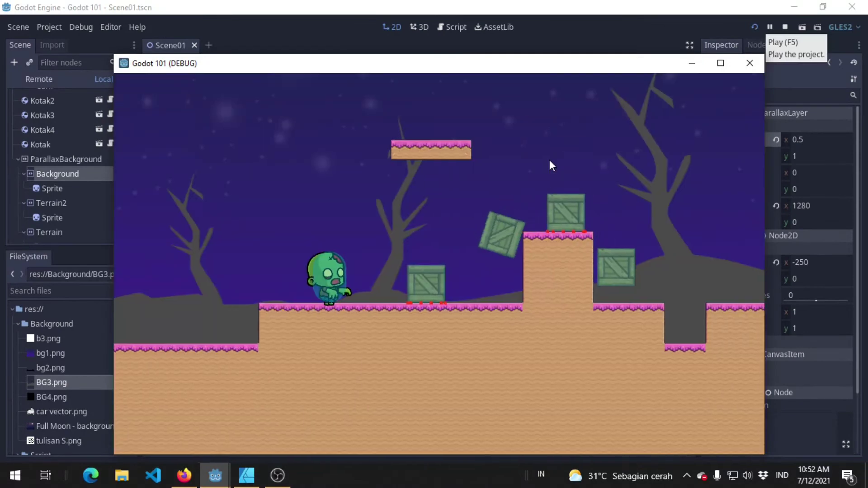
# Walk the zombie right across the platforms to watch the parallax speeds.
pyautogui.press('Right')
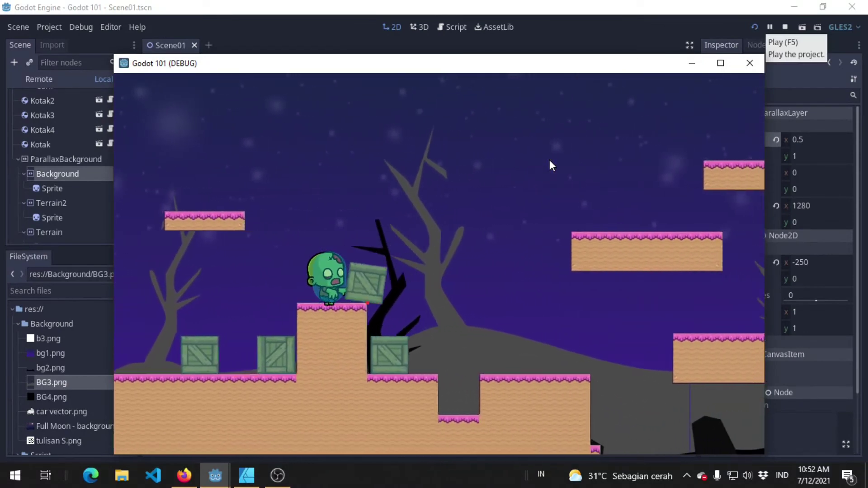
pyautogui.press('Right')
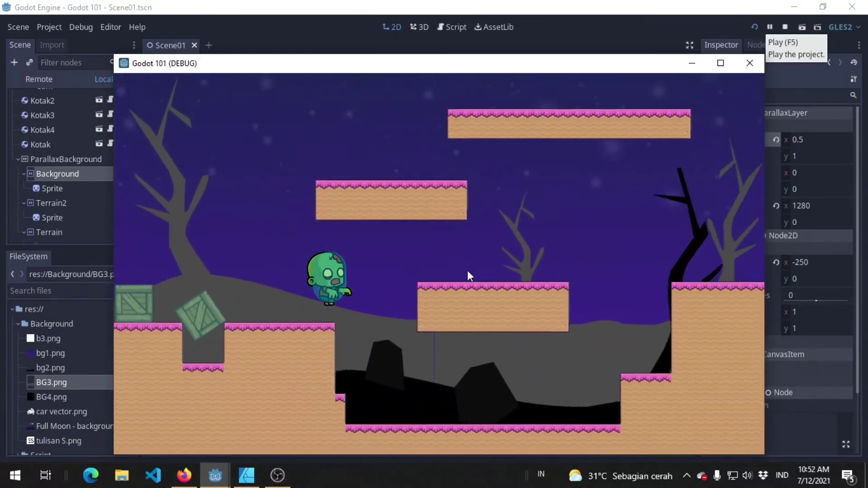
pyautogui.press('Right')
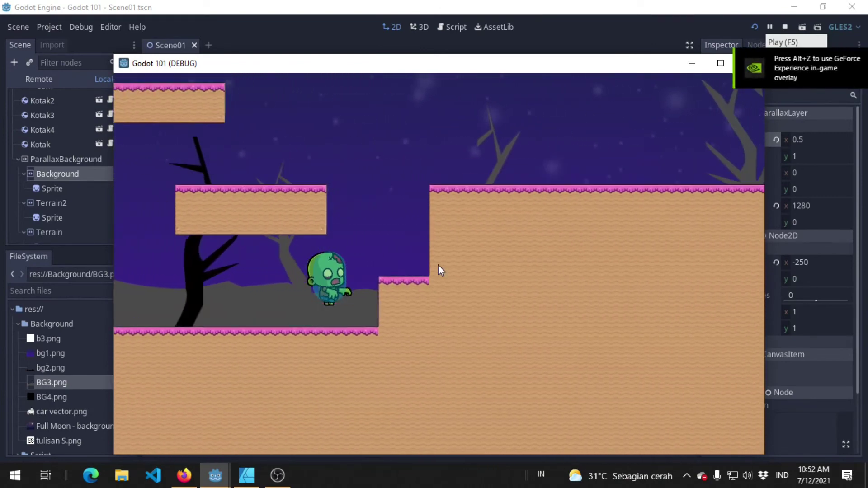
pyautogui.press('Right')
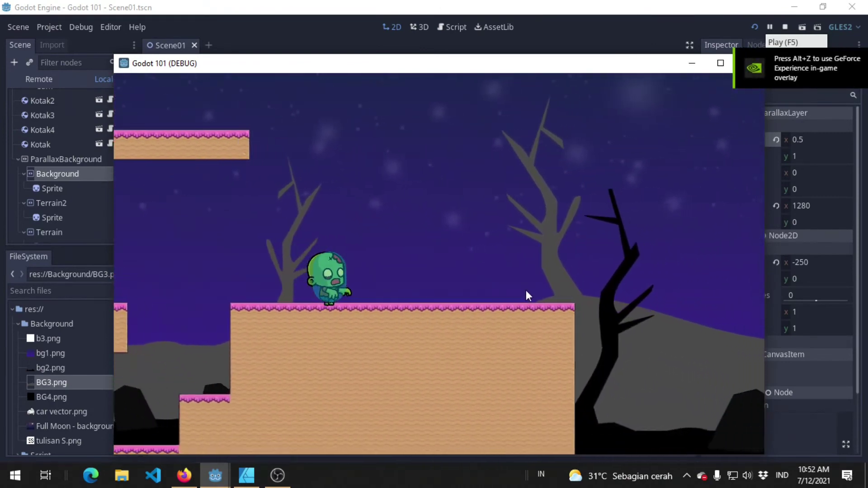
pyautogui.press('Right')
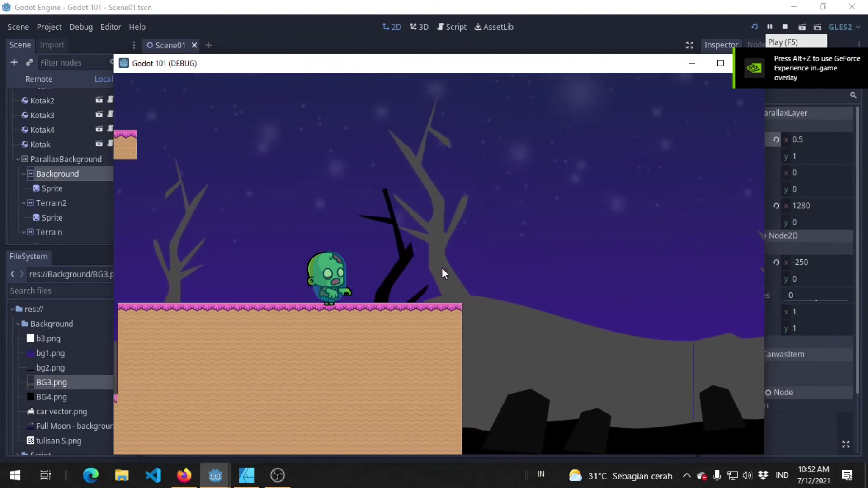
pyautogui.press('Right')
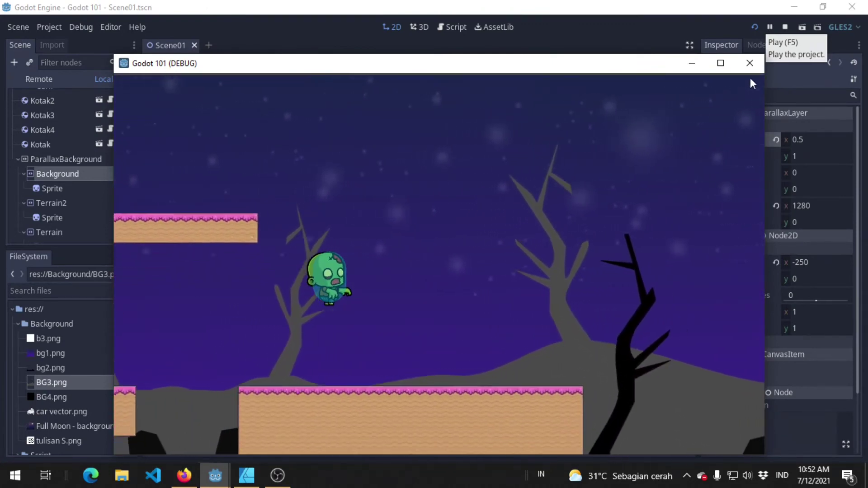
# Close the game, set Terrain2's Motion Scale x to 1.5, and run again.
pyautogui.click(747, 67)
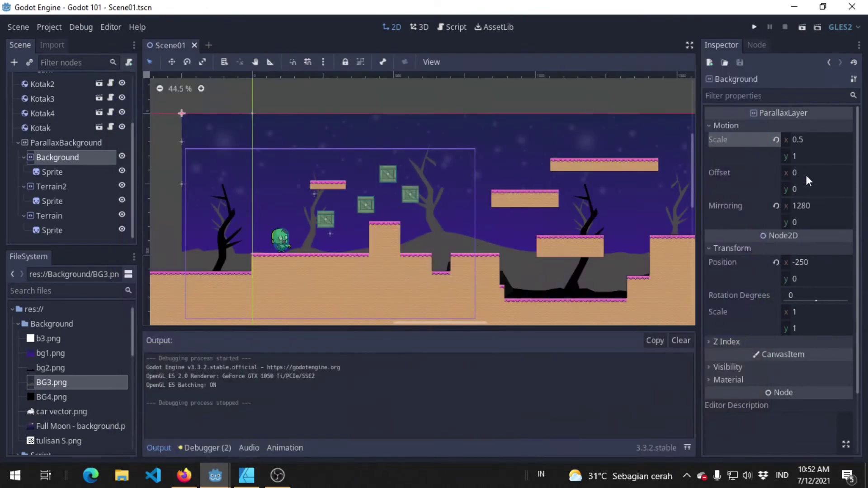
pyautogui.click(77, 188)
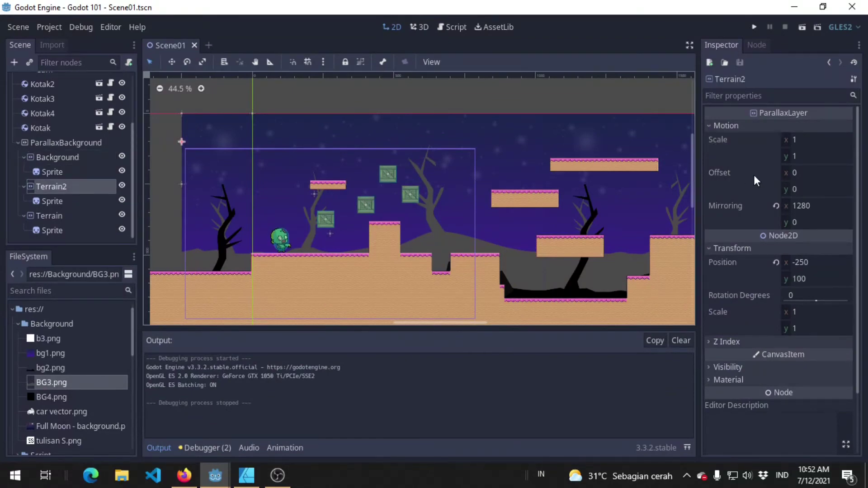
pyautogui.click(814, 137)
pyautogui.write('.5')
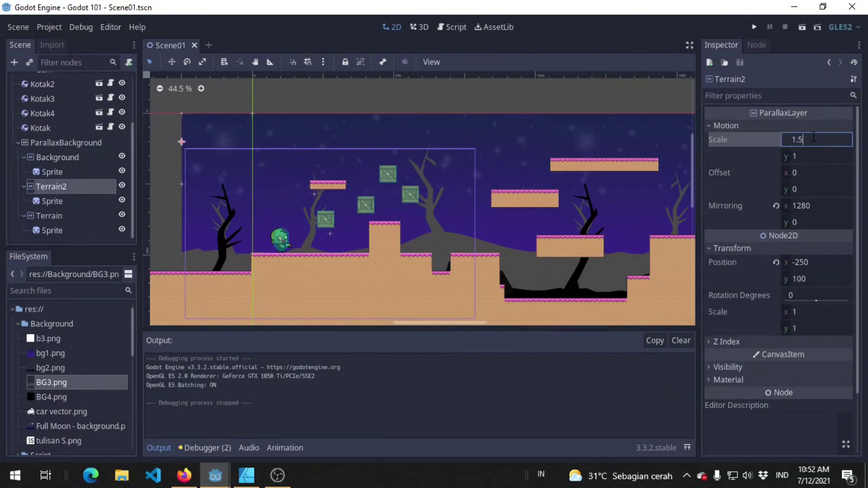
pyautogui.click(754, 27)
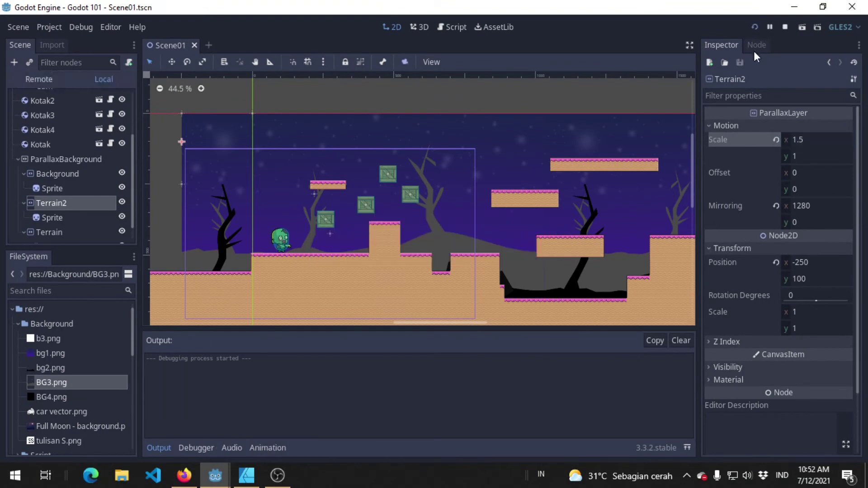
# Walk the zombie right, briefly back left, to compare the three layer speeds.
pyautogui.press('Right')
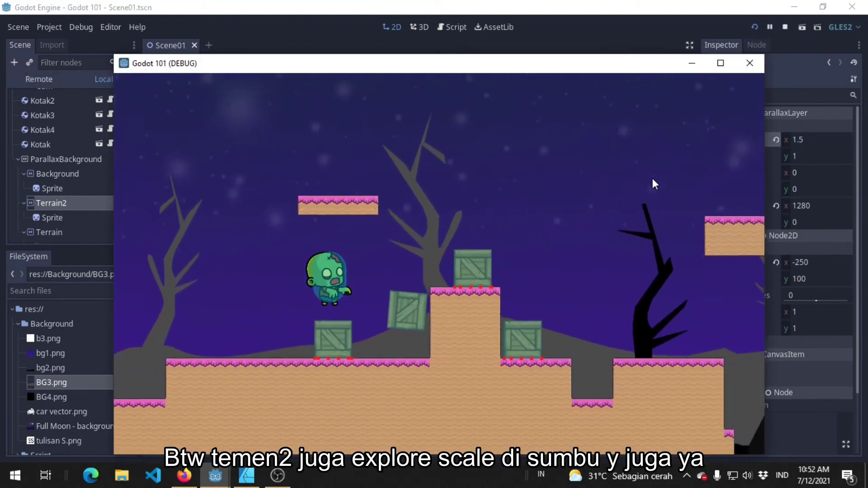
pyautogui.press('Left')
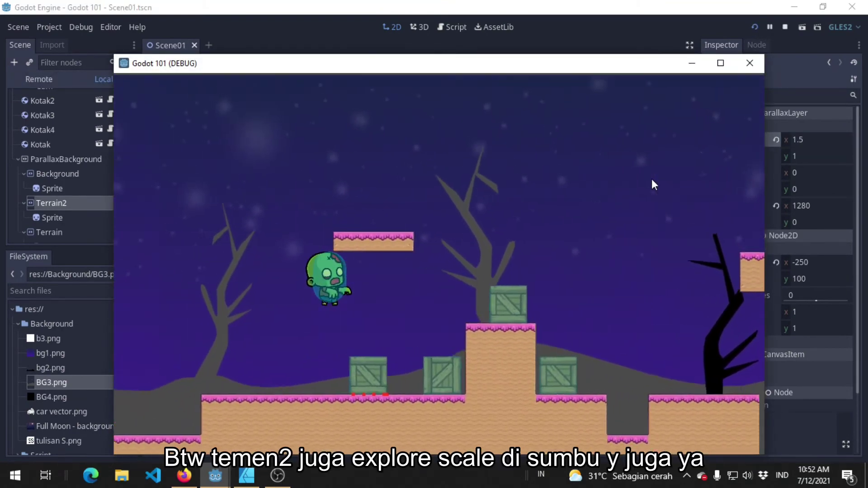
pyautogui.press('Right')
pyautogui.press('Right')
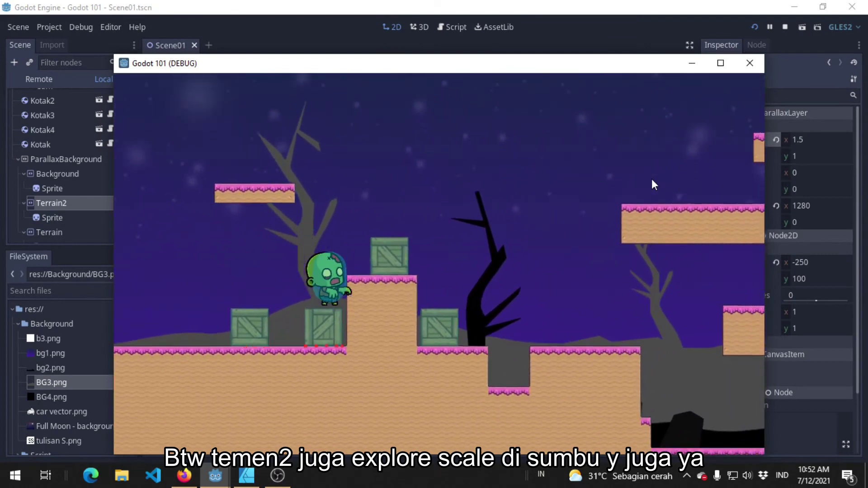
pyautogui.press('Right')
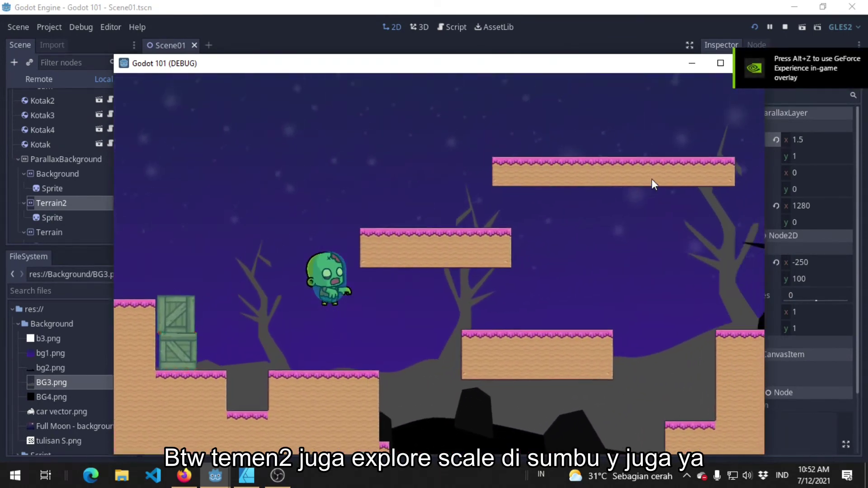
pyautogui.press('Right')
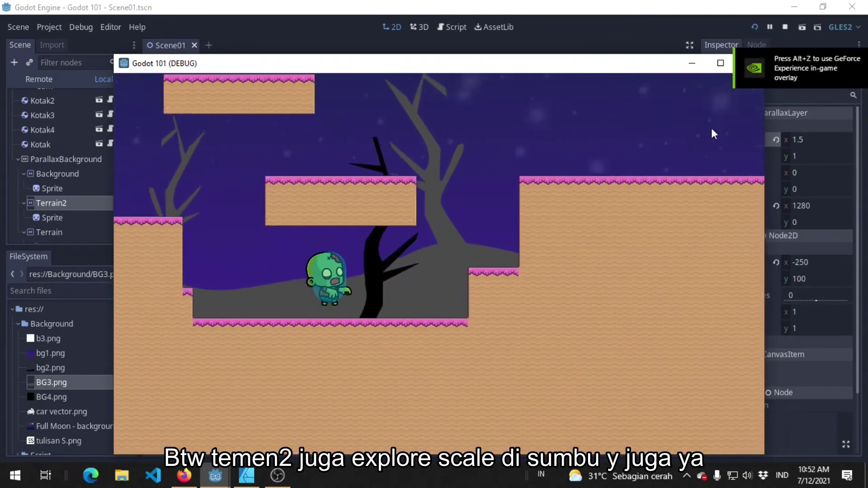
pyautogui.moveTo(645, 64); pyautogui.dragTo(577, 62)
# Set the Motion Scale x values: Terrain 1.5, Terrain2 0.5, and Background 0.1.
pyautogui.click(681, 61)
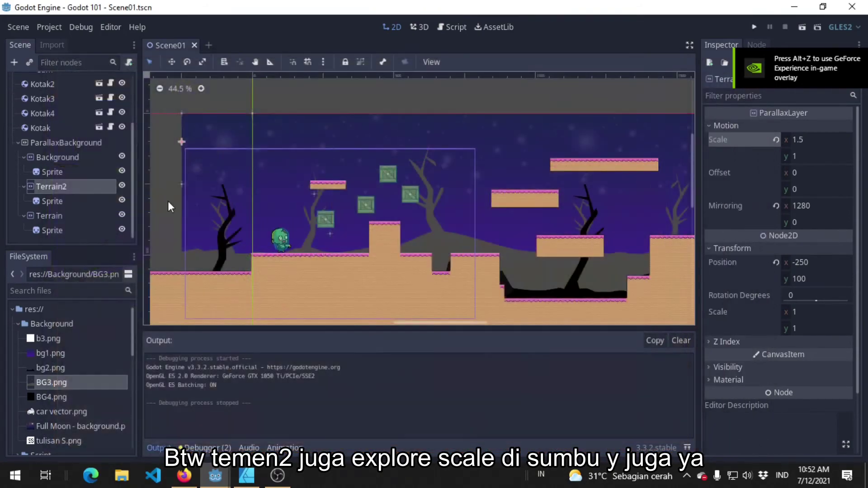
pyautogui.click(806, 139)
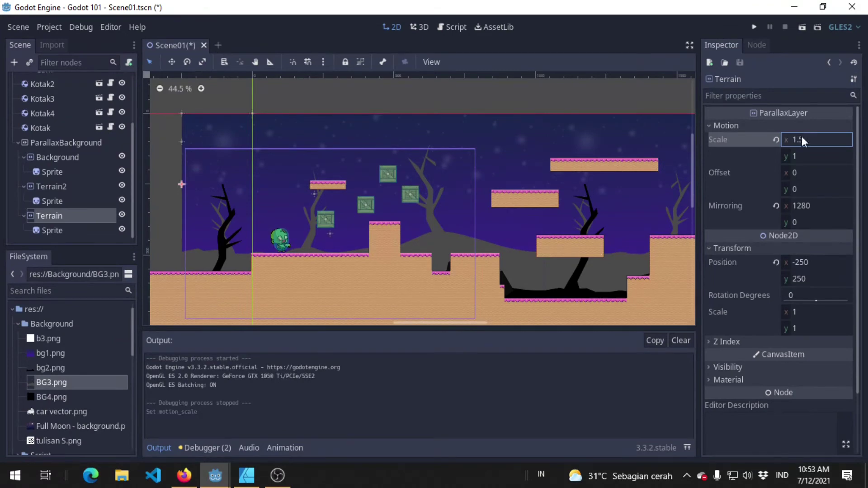
pyautogui.press('Return')
pyautogui.click(80, 188)
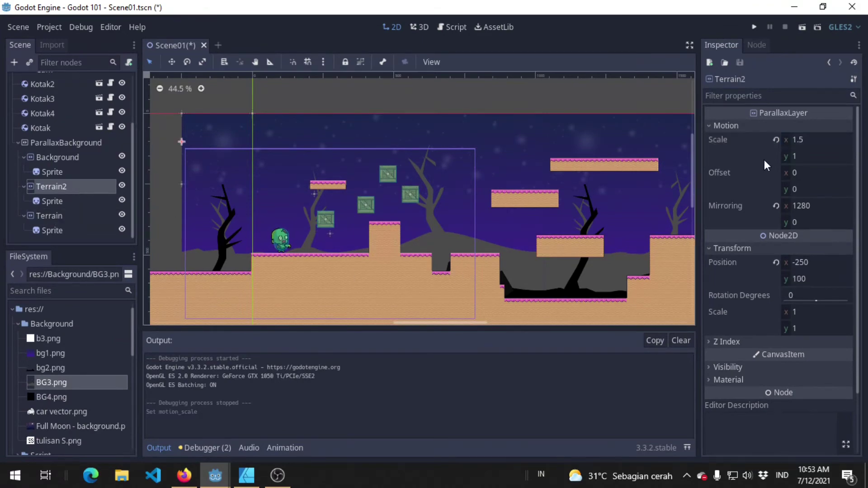
pyautogui.click(808, 140)
pyautogui.write('0.5')
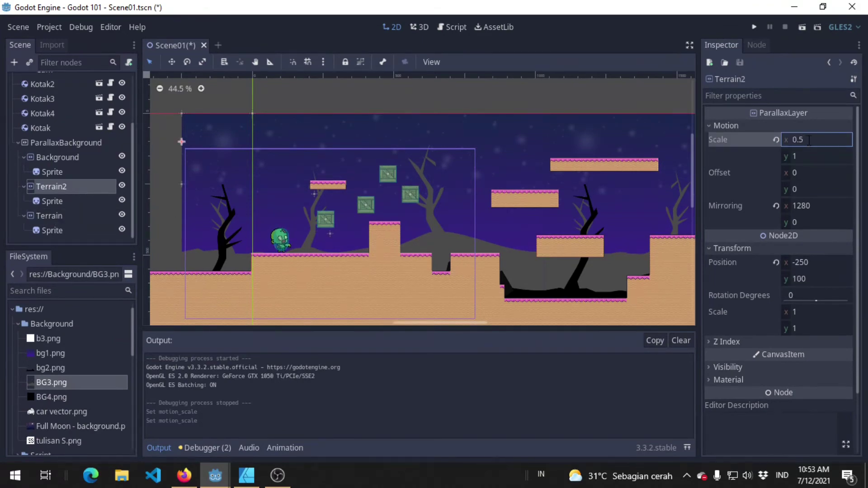
pyautogui.press('Return')
pyautogui.click(50, 158)
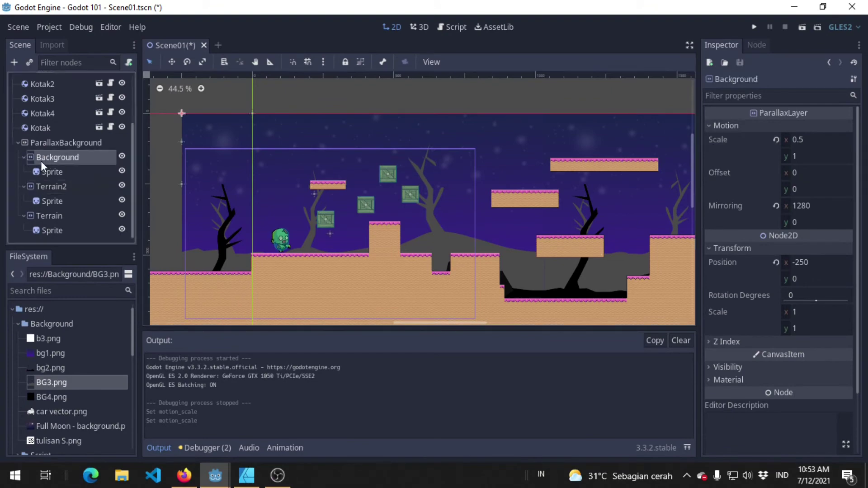
pyautogui.click(809, 140)
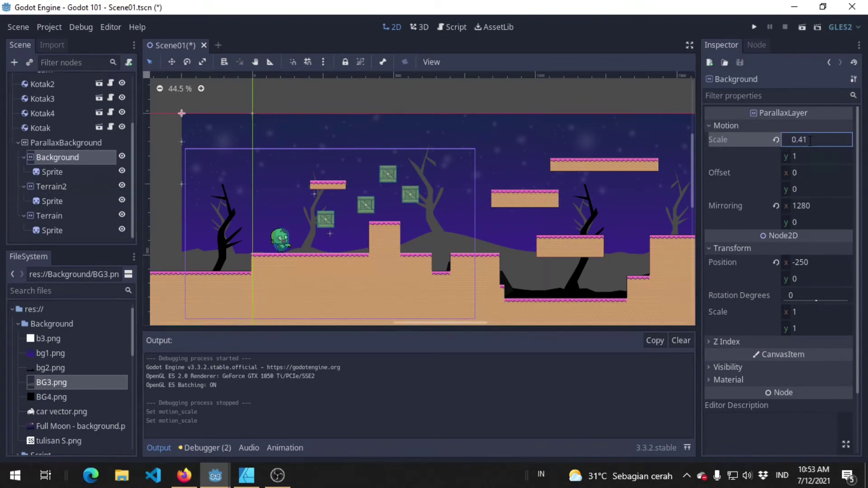
pyautogui.write('1')
pyautogui.press('Return')
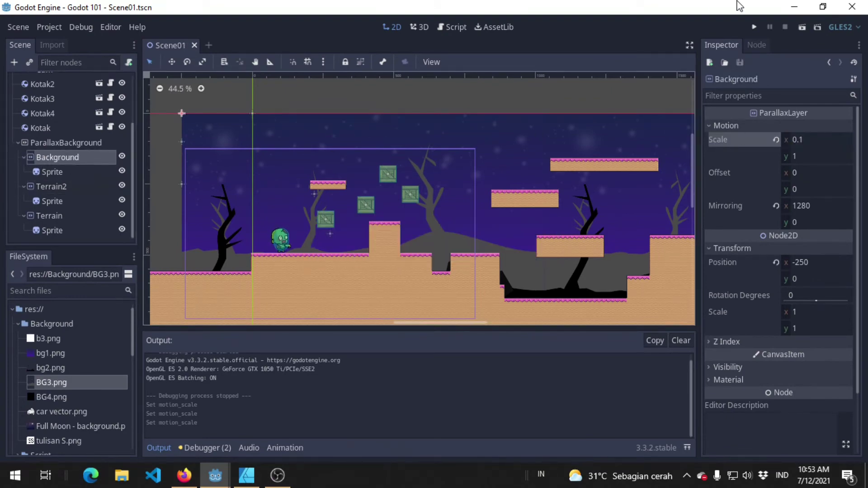
pyautogui.click(754, 27)
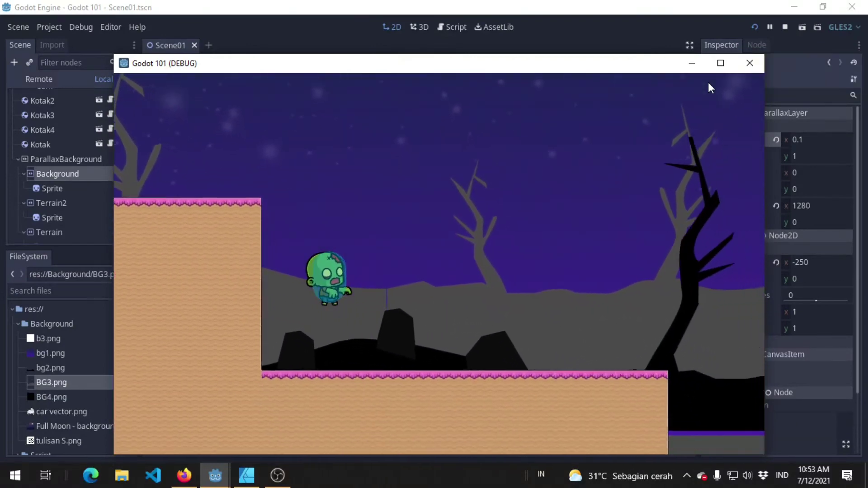
pyautogui.click(750, 63)
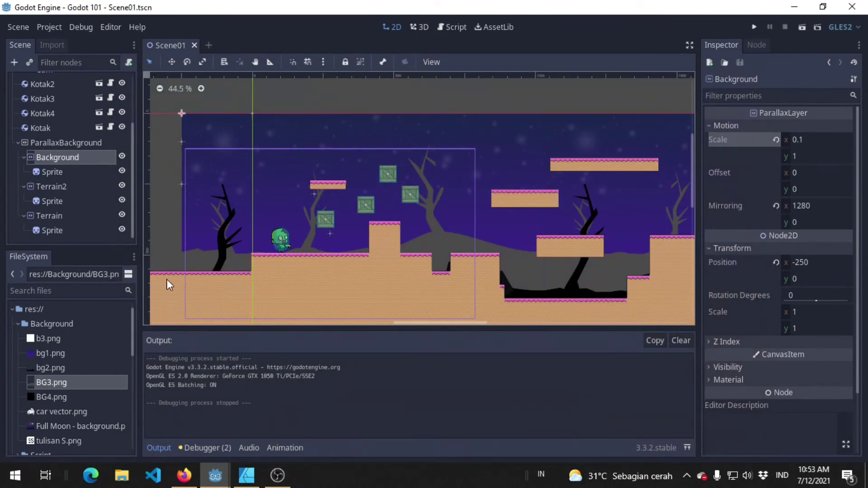
# Lower the alpha of Terrain2's Sprite modulate to 99, giving 63ffffff.
pyautogui.click(72, 189)
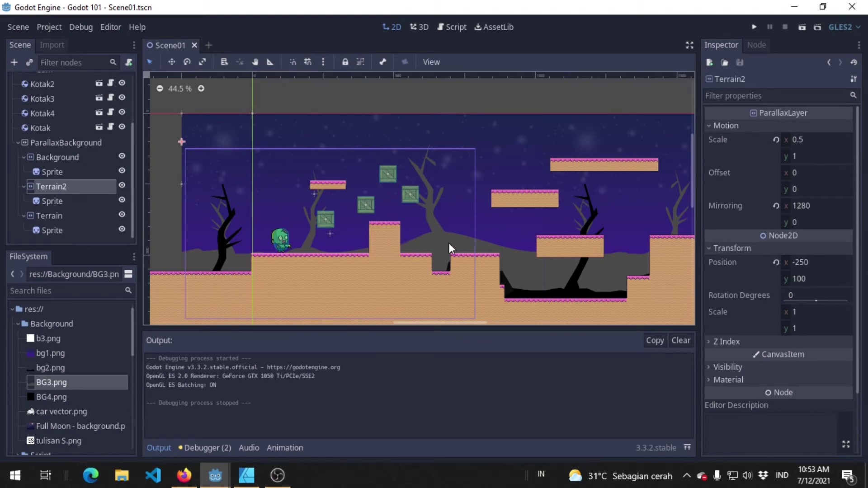
pyautogui.scroll(1, 456, 245)
pyautogui.scroll(1, 460, 240)
pyautogui.scroll(1, 460, 240)
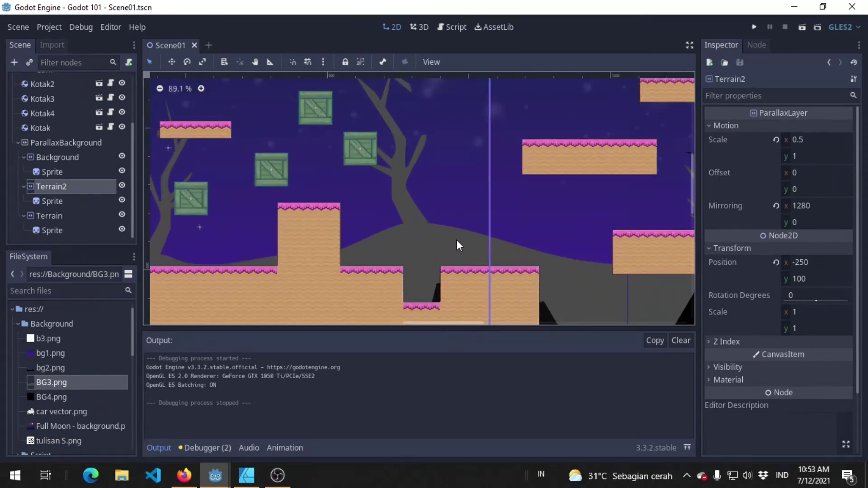
pyautogui.scroll(-8, 460, 237)
pyautogui.scroll(1, 458, 240)
pyautogui.scroll(1, 458, 240)
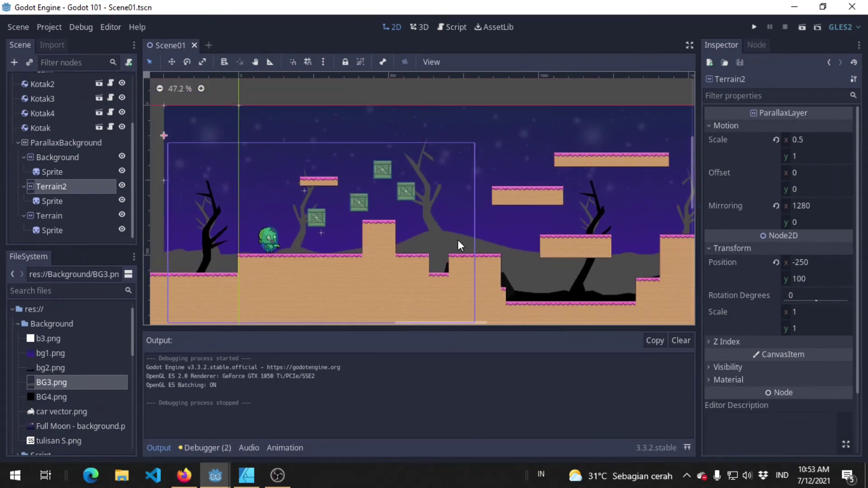
pyautogui.scroll(1, 456, 239)
pyautogui.scroll(-2, 497, 237)
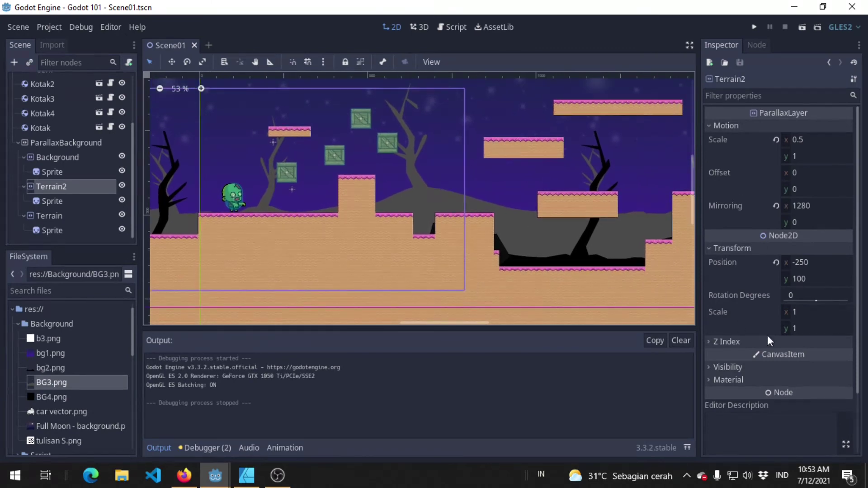
pyautogui.click(94, 201)
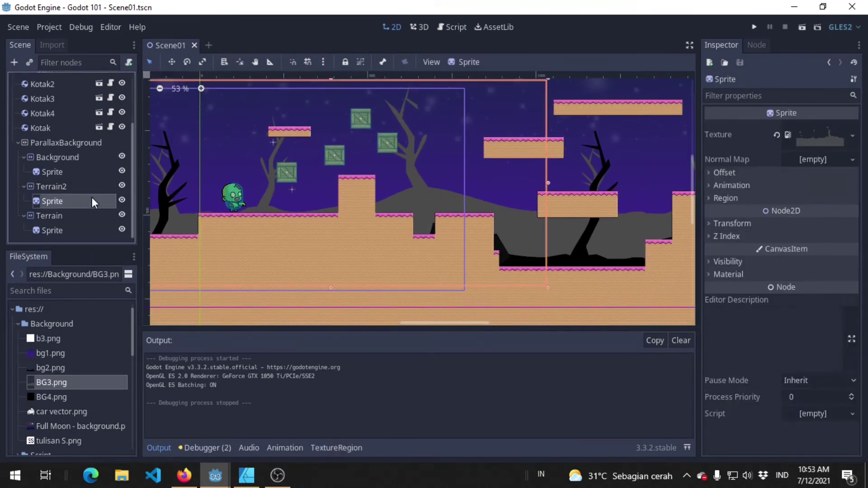
pyautogui.click(739, 261)
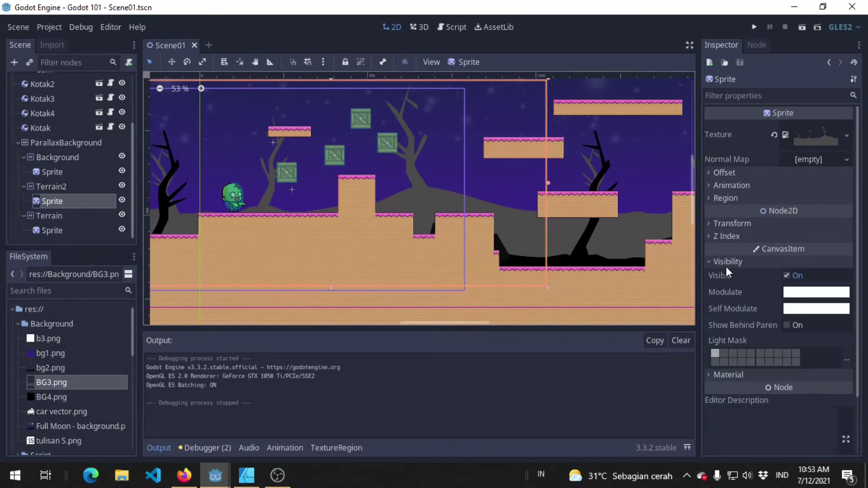
pyautogui.click(822, 299)
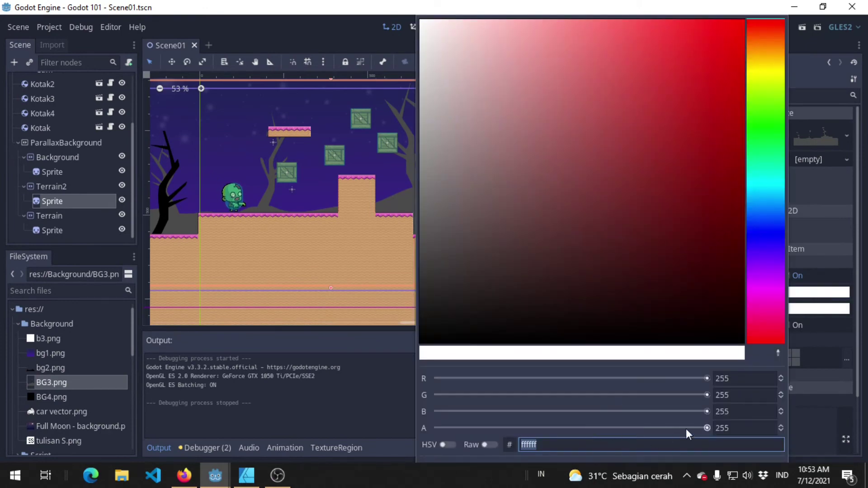
pyautogui.moveTo(685, 429)
pyautogui.mouseDown()
pyautogui.moveTo(555, 431)
pyautogui.moveTo(620, 428)
pyautogui.moveTo(595, 428)
pyautogui.mouseUp()
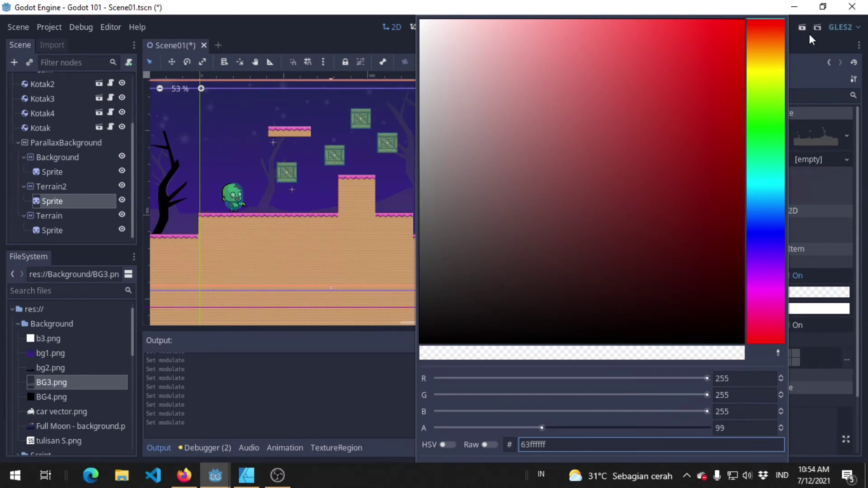
pyautogui.click(370, 80)
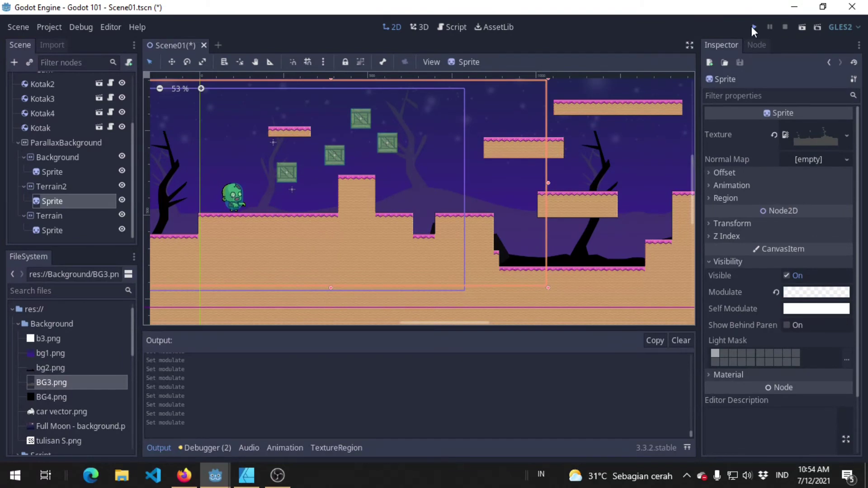
# Run the game and walk the zombie right to check the faded Terrain2 layer.
pyautogui.click(752, 27)
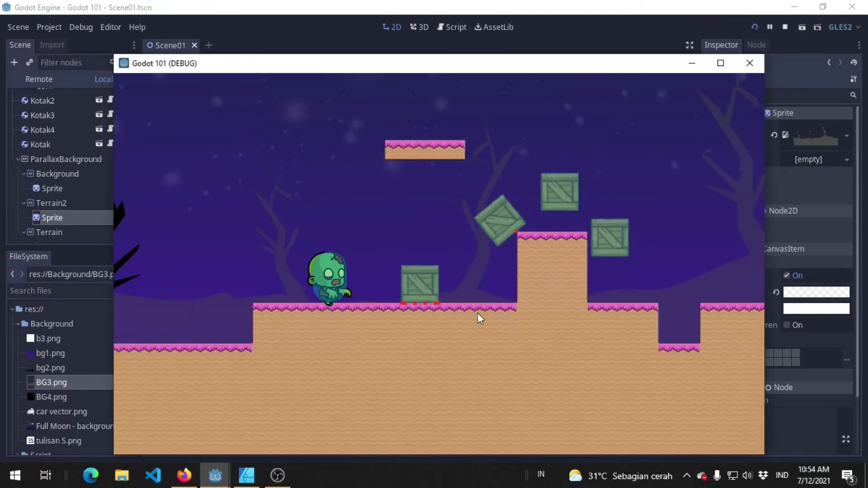
pyautogui.press('Right')
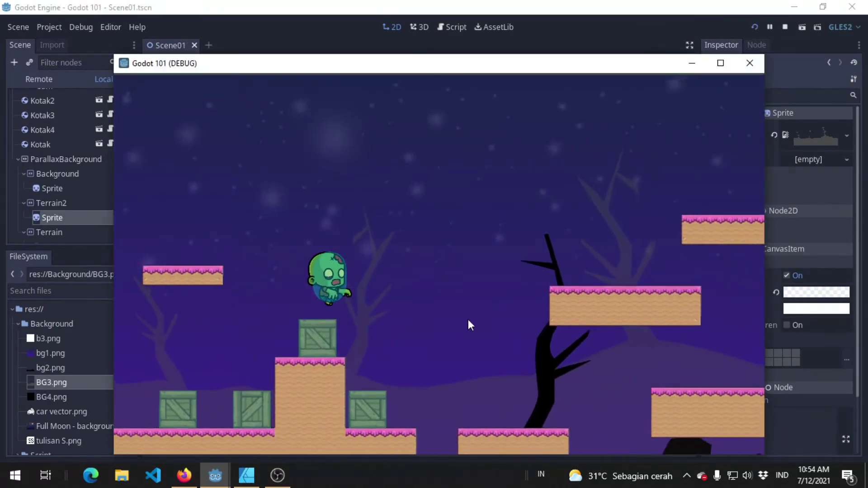
pyautogui.press('Right')
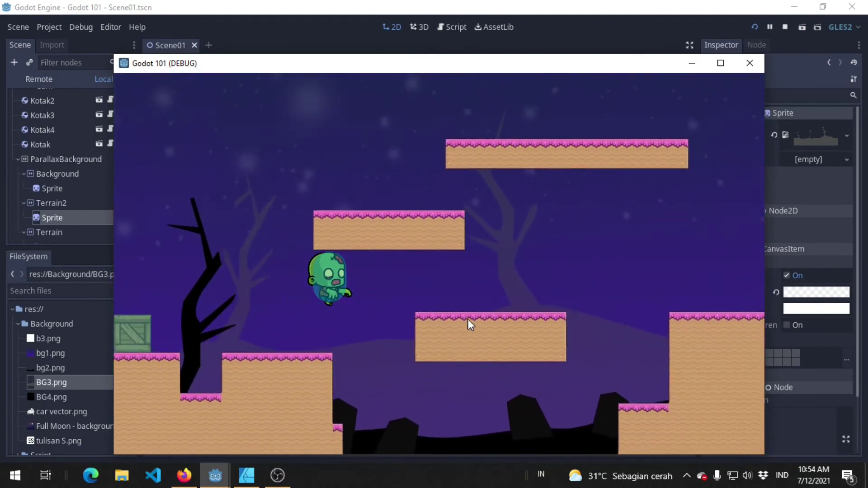
pyautogui.press('Right')
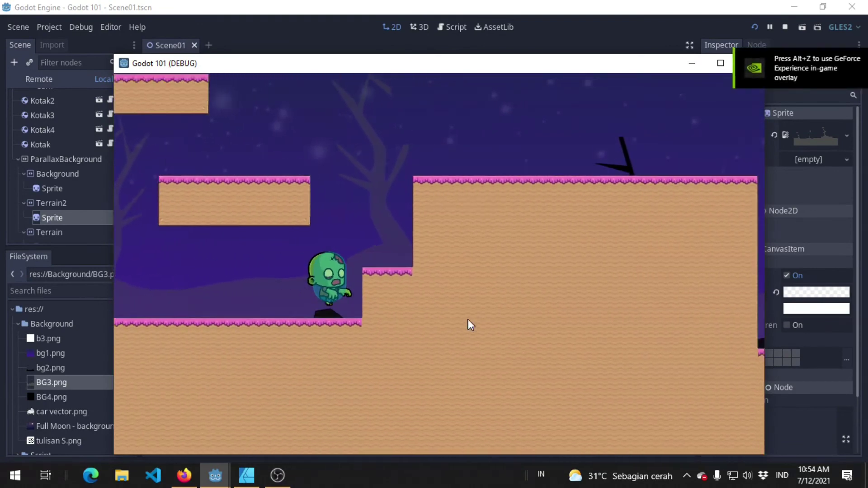
pyautogui.moveTo(655, 68); pyautogui.dragTo(584, 75)
# Tint the Terrain2 sprite's modulate dark red (79090101, alpha 121) and run the game.
pyautogui.click(676, 71)
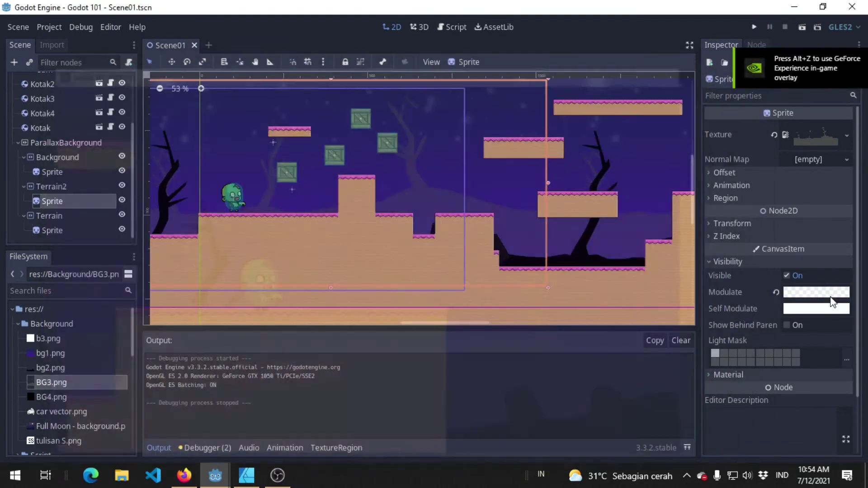
pyautogui.click(831, 293)
pyautogui.moveTo(658, 264); pyautogui.dragTo(723, 333)
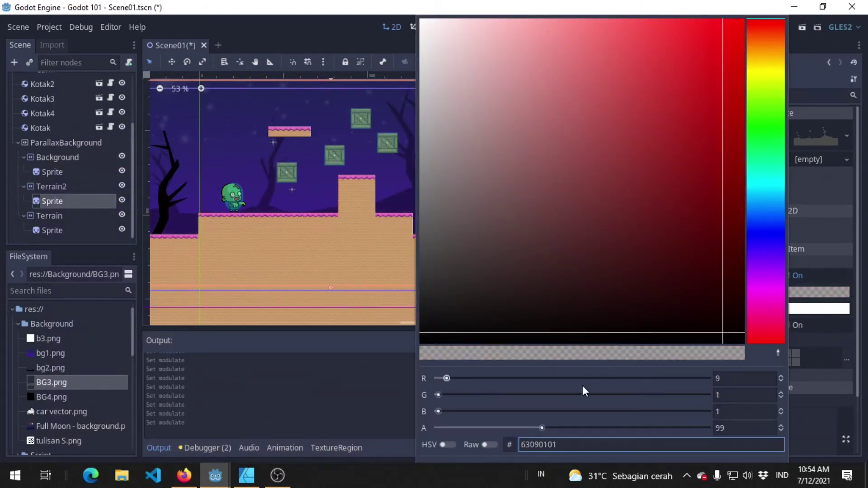
pyautogui.moveTo(563, 428); pyautogui.dragTo(565, 428)
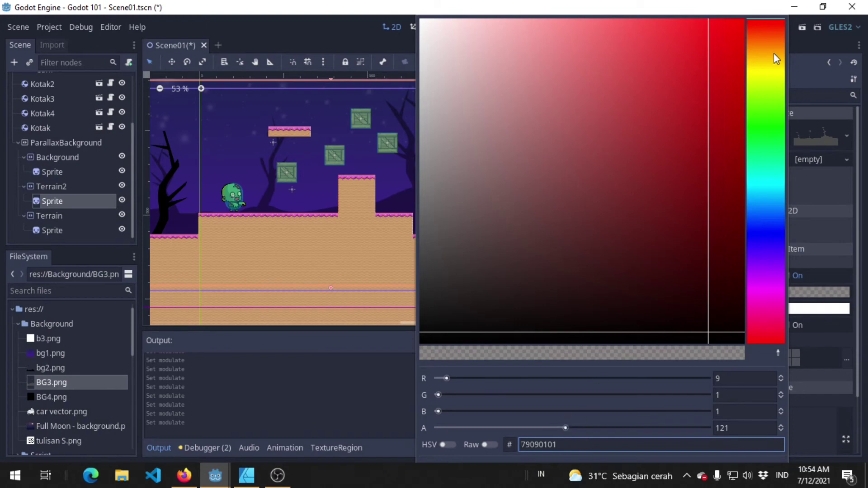
pyautogui.click(805, 21)
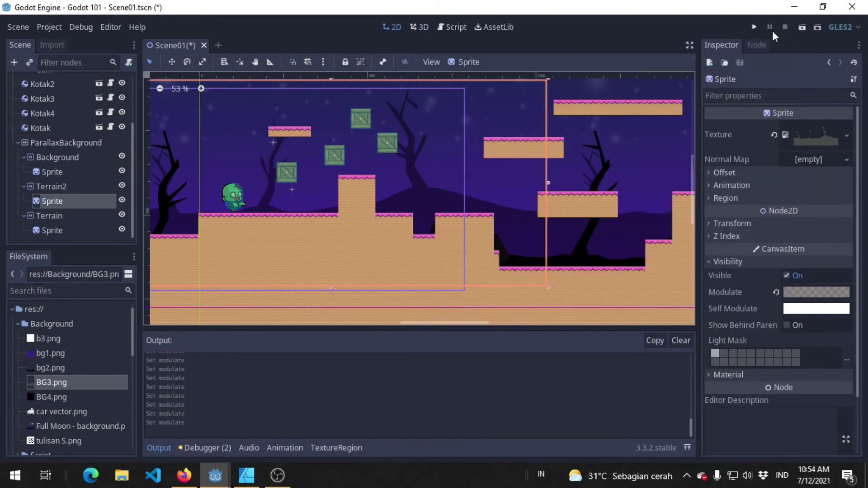
pyautogui.click(753, 27)
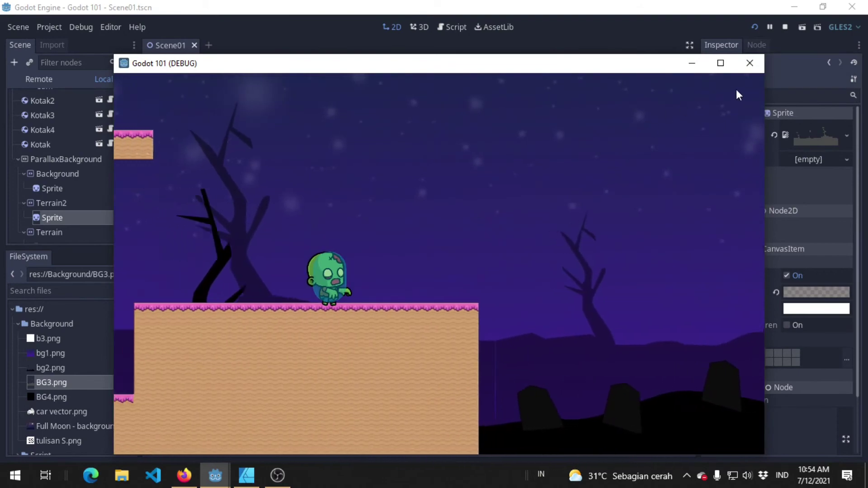
# Relaunch the game and walk the zombie left and right to watch the tinted layers scroll.
pyautogui.click(750, 63)
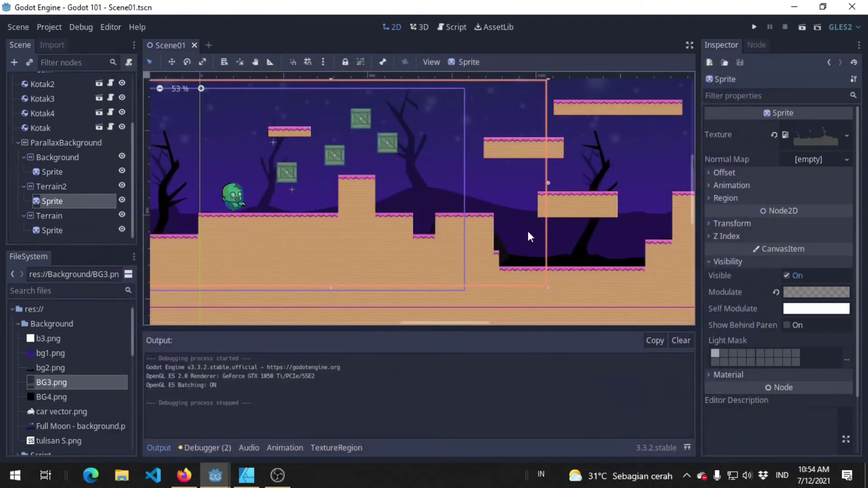
pyautogui.press('F5')
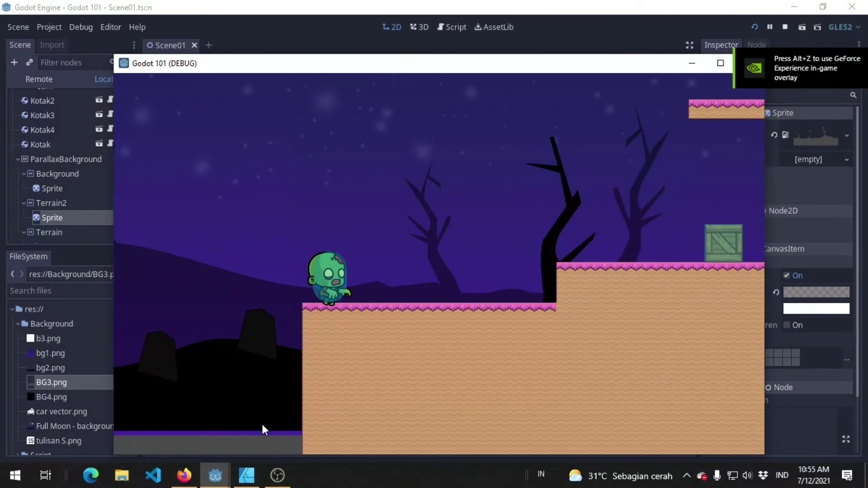
pyautogui.press('Left')
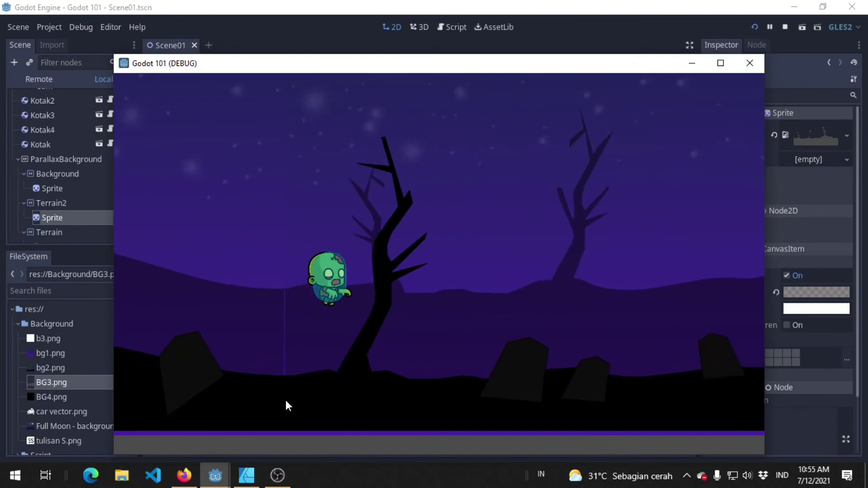
pyautogui.press('Right')
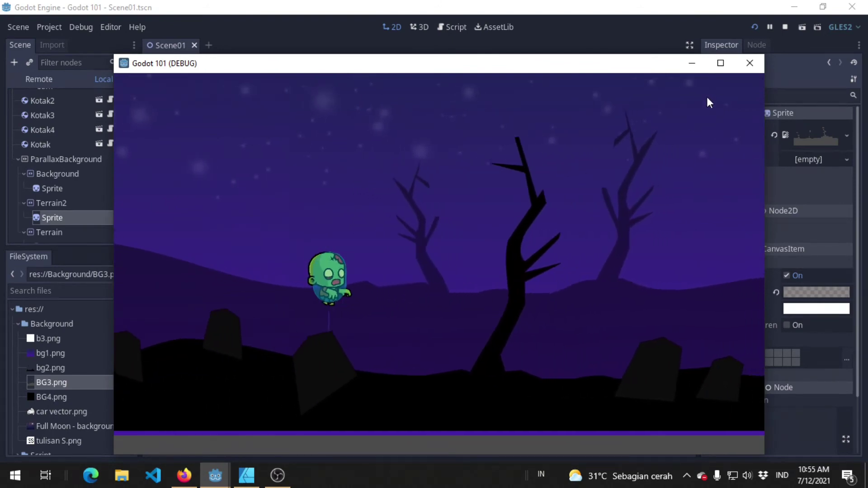
# Set ParallaxBackground's Scroll Limit Begin and End y values to 0.
pyautogui.click(749, 64)
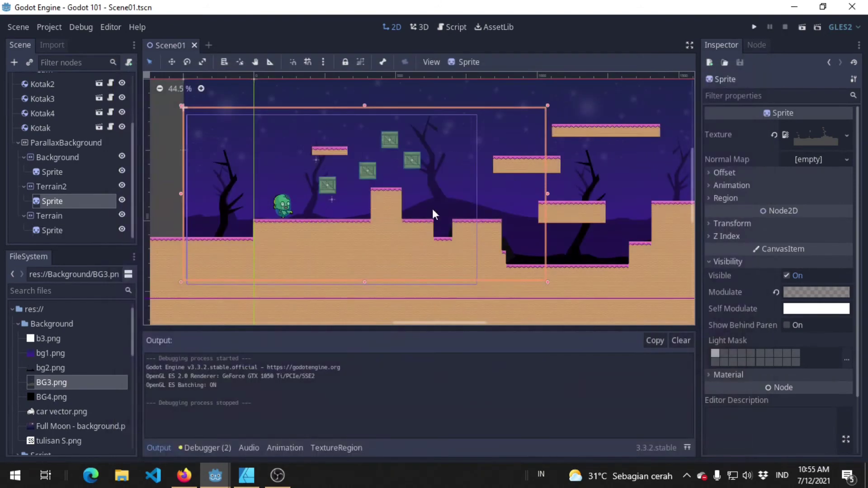
pyautogui.moveTo(295, 237); pyautogui.dragTo(373, 218, button='middle')
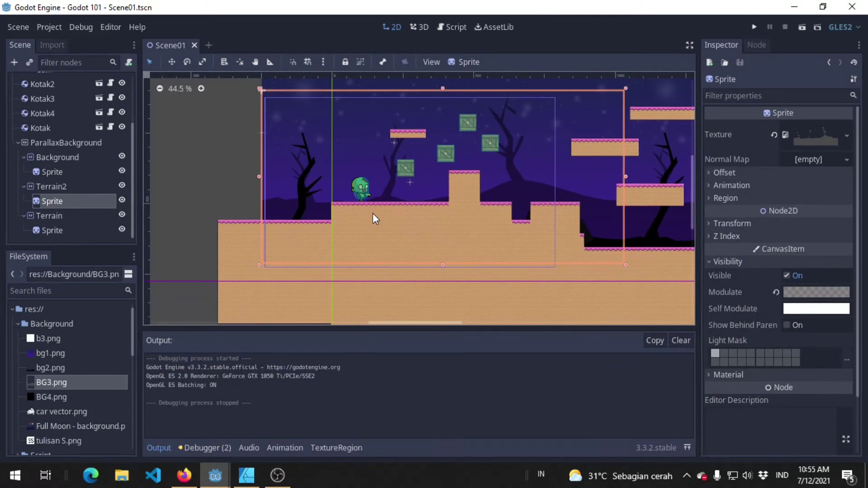
pyautogui.click(84, 145)
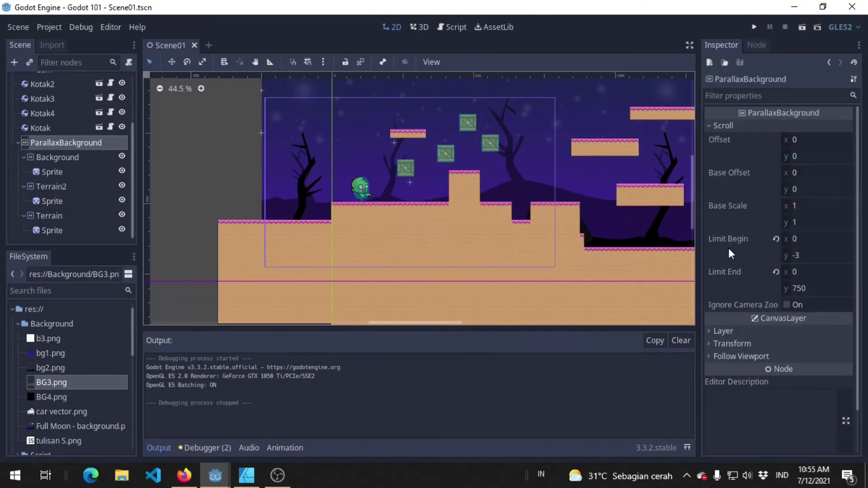
pyautogui.click(802, 256)
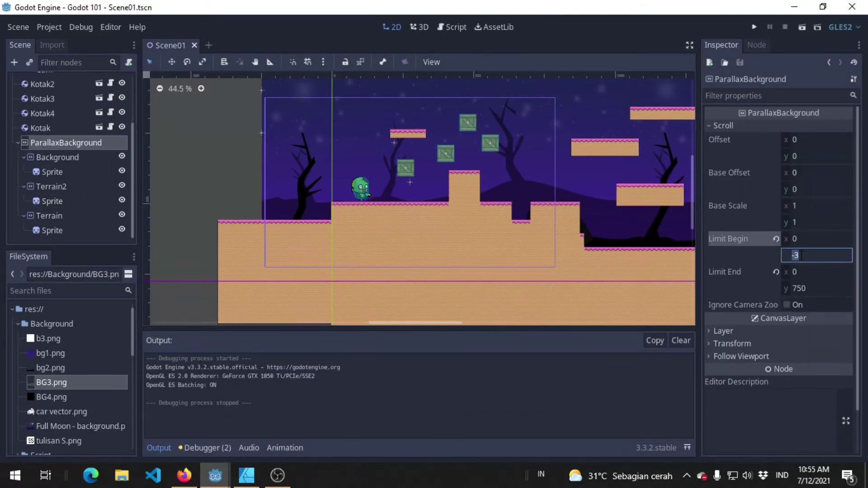
pyautogui.write('0')
pyautogui.press('Tab')
pyautogui.write('0')
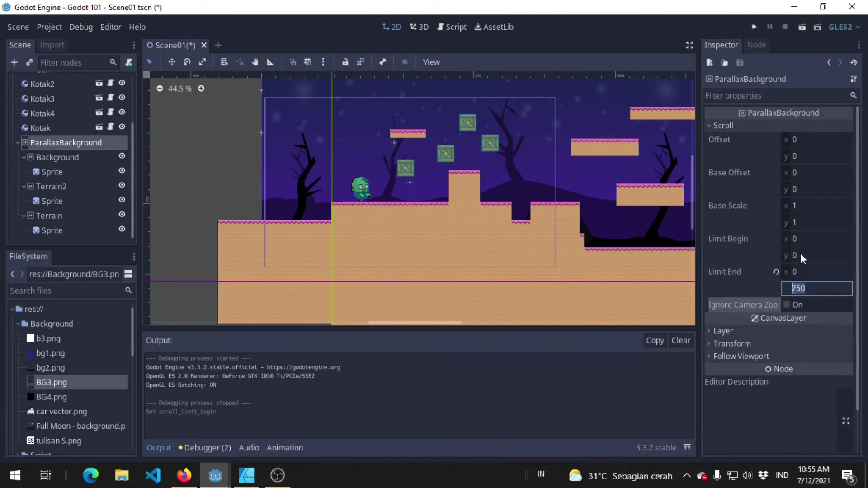
pyautogui.press('Return')
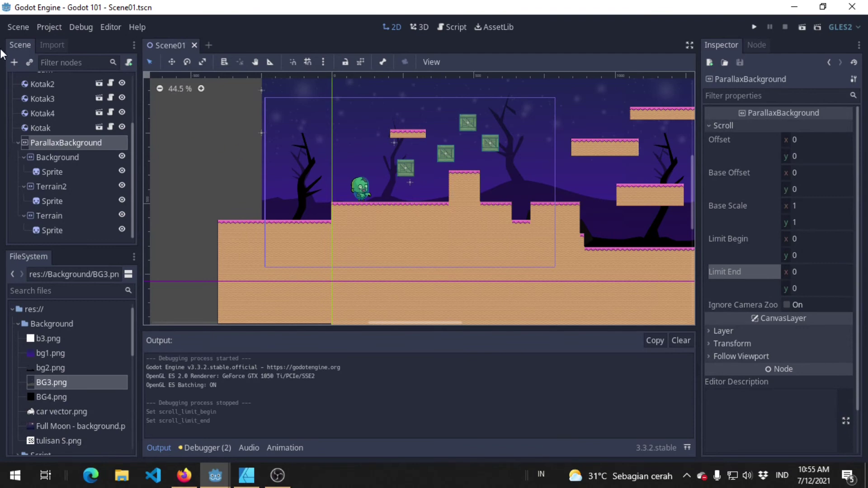
# Duplicate the Background parallax layer as Background2.
pyautogui.click(77, 160)
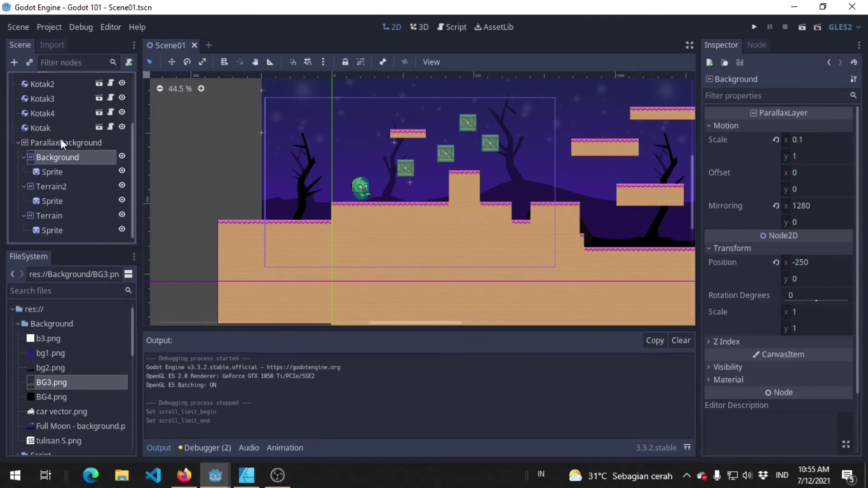
pyautogui.rightClick(92, 158)
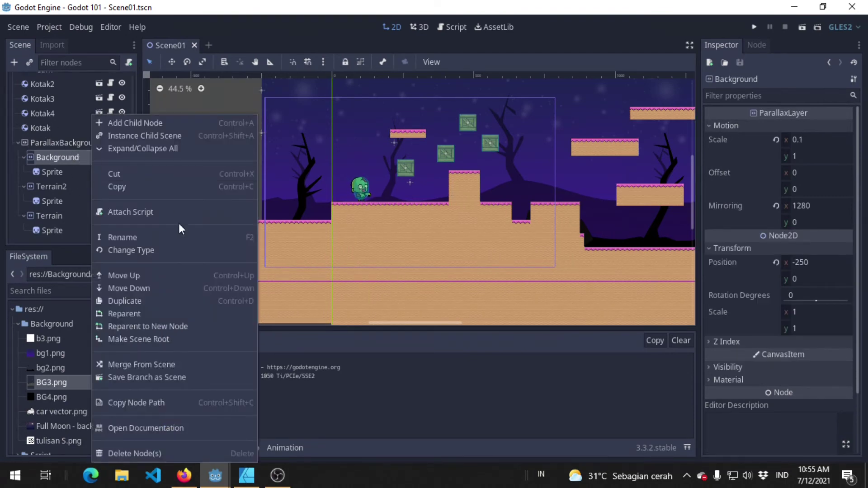
pyautogui.click(180, 301)
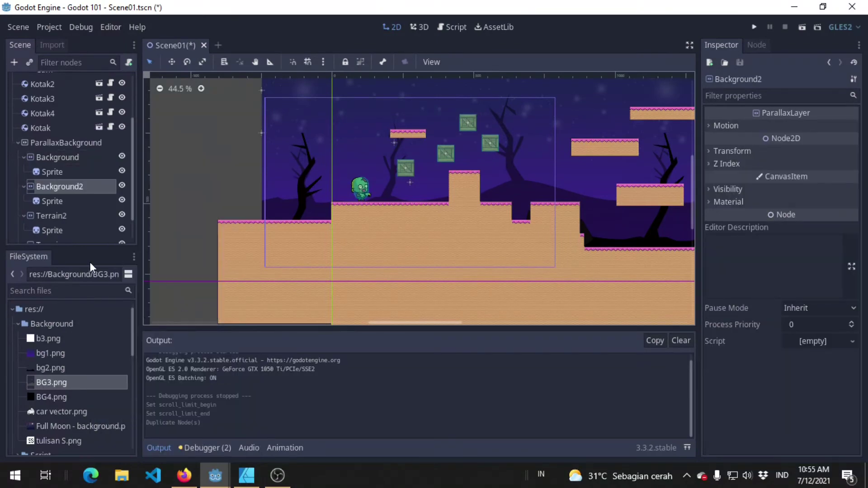
# Assign BG4.png as the texture of Background2's Sprite and save the scene.
pyautogui.click(61, 401)
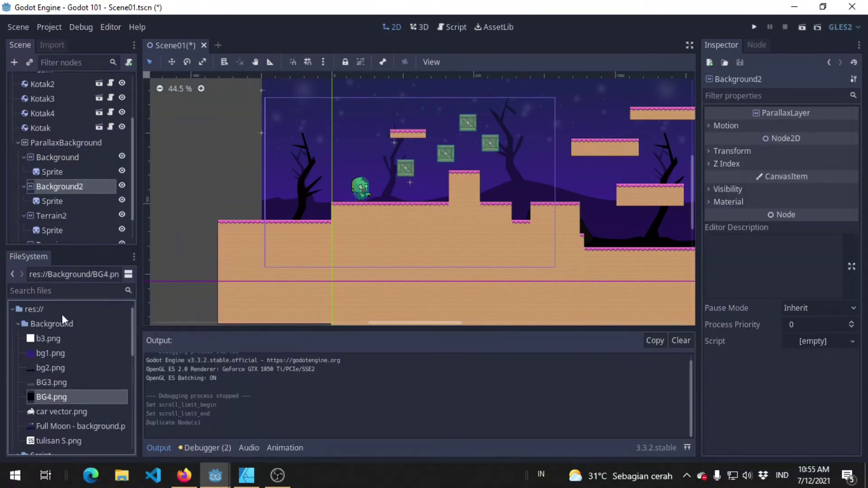
pyautogui.click(85, 202)
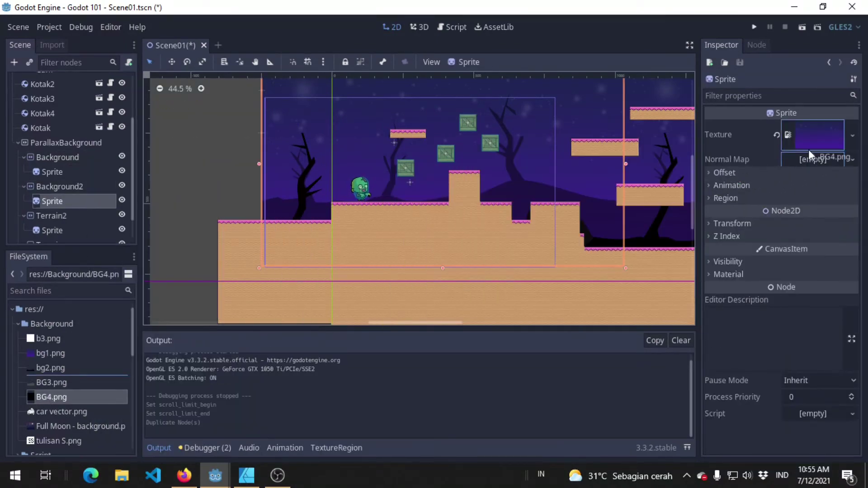
pyautogui.moveTo(36, 400); pyautogui.dragTo(819, 134)
pyautogui.scroll(-1, 494, 213)
pyautogui.scroll(-1, 495, 208)
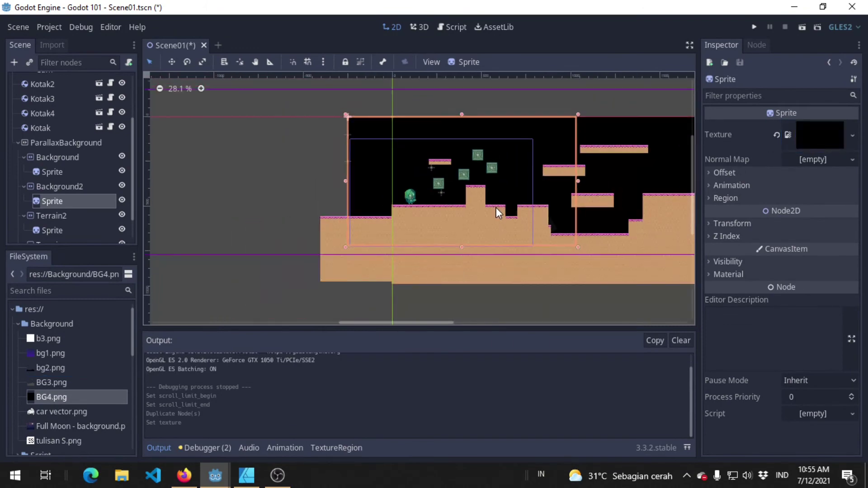
pyautogui.scroll(1, 495, 208)
pyautogui.scroll(1, 498, 206)
pyautogui.hotkey('ctrl', 's')
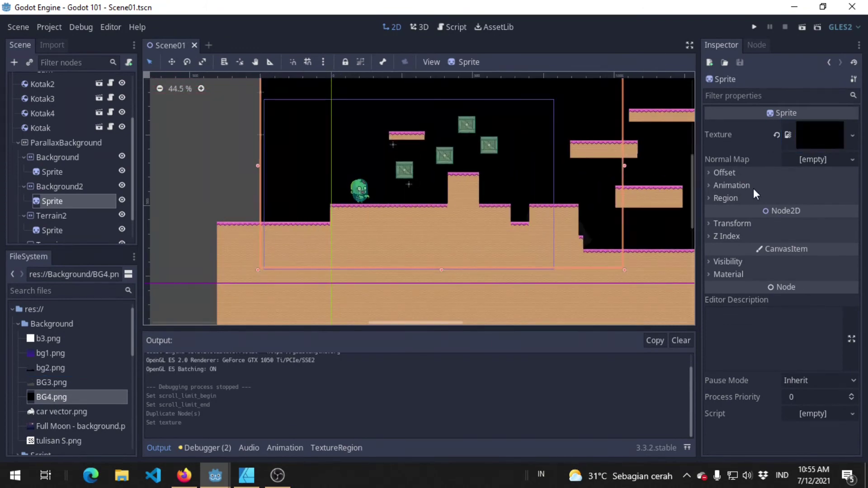
# Turn on Offset > Centered for the BG4 sprite and save the scene.
pyautogui.click(87, 189)
pyautogui.click(93, 200)
pyautogui.click(747, 174)
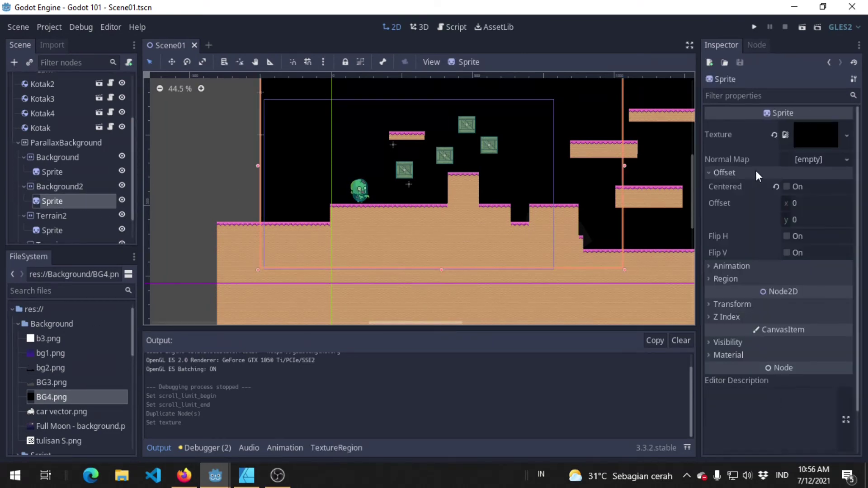
pyautogui.click(796, 189)
pyautogui.scroll(-1, 469, 182)
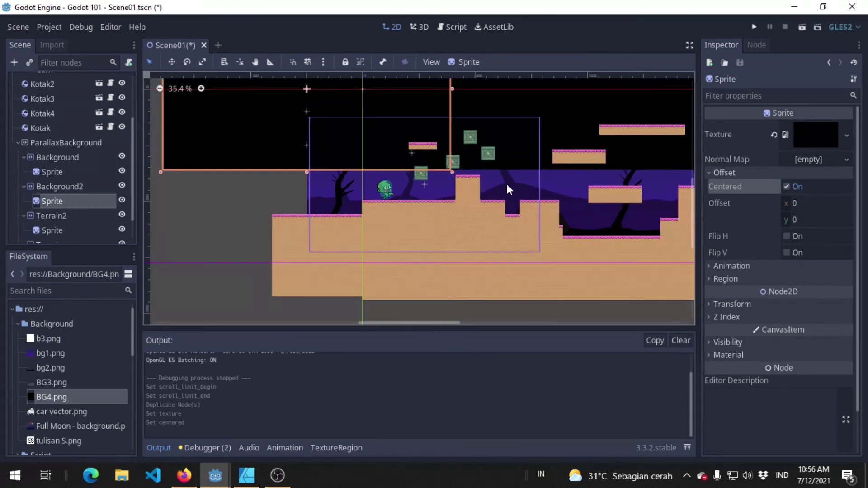
pyautogui.scroll(-1, 506, 182)
pyautogui.hotkey('ctrl', 's')
# Set Background2's motion mirroring x to 0.
pyautogui.click(80, 186)
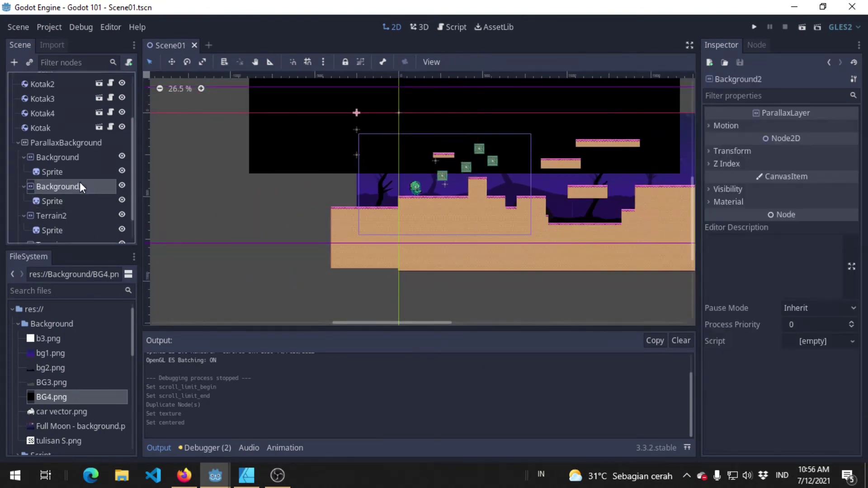
pyautogui.click(739, 125)
pyautogui.click(822, 201)
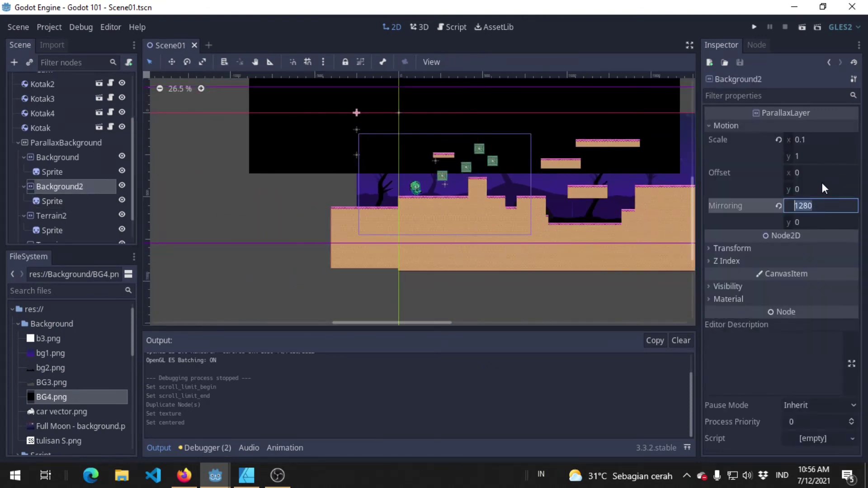
pyautogui.write('0')
pyautogui.press('Return')
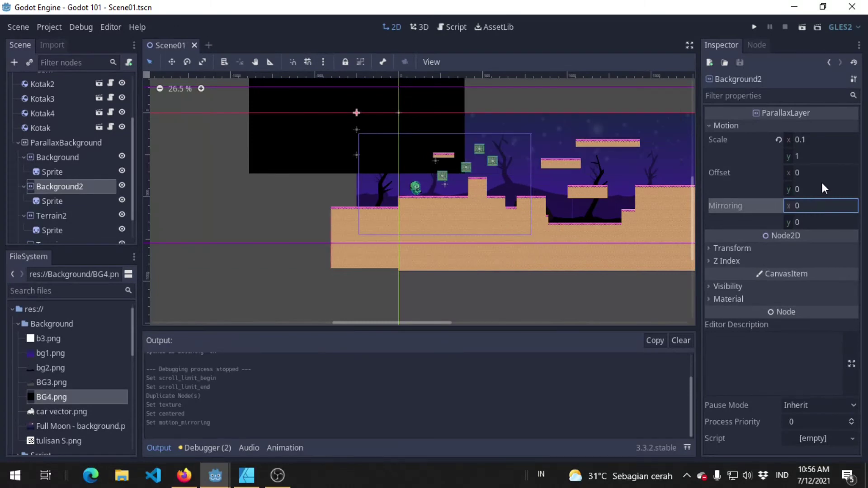
# Set Background2's motion scale x and y to 0.
pyautogui.click(820, 136)
pyautogui.write('0')
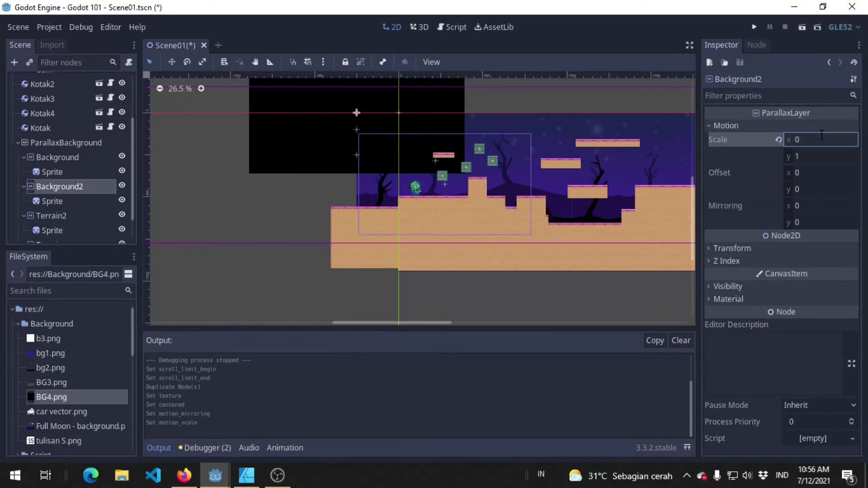
pyautogui.press('Return')
pyautogui.click(832, 156)
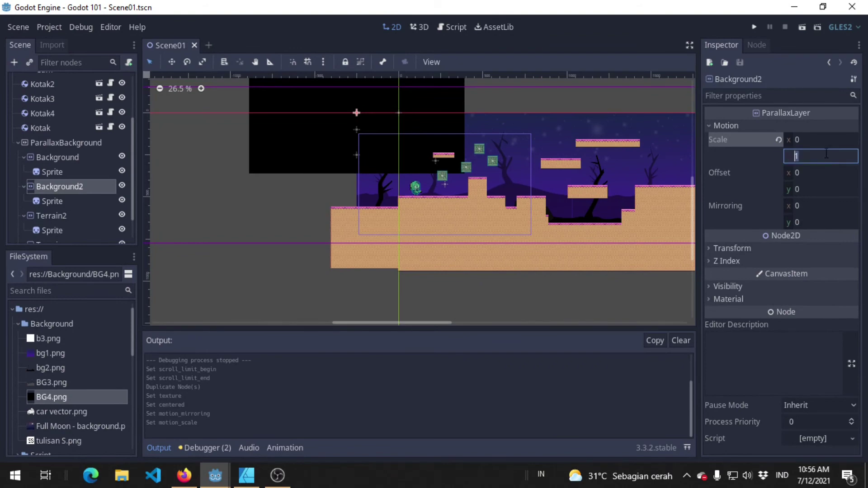
pyautogui.write('0')
pyautogui.press('Return')
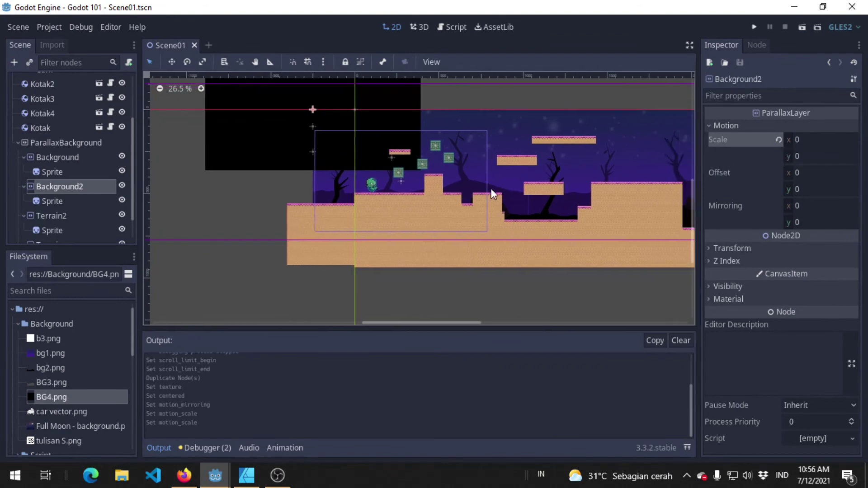
pyautogui.scroll(3, 457, 200)
pyautogui.moveTo(457, 199); pyautogui.dragTo(542, 271, button='middle')
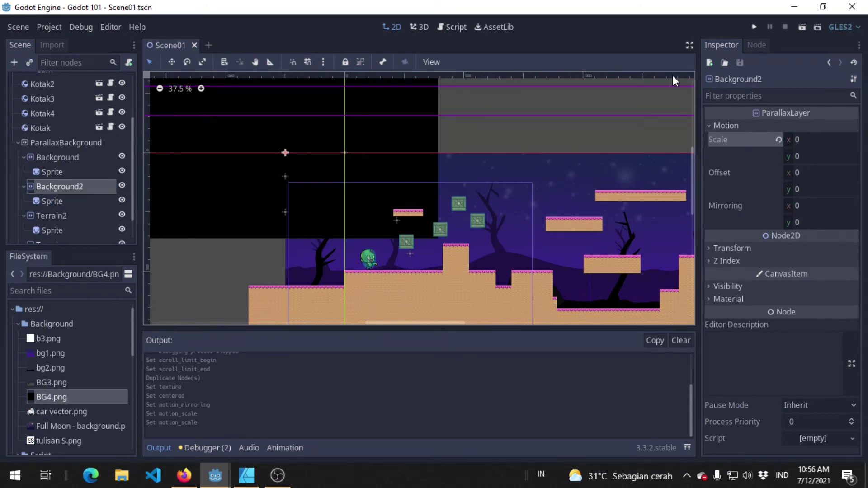
pyautogui.click(754, 26)
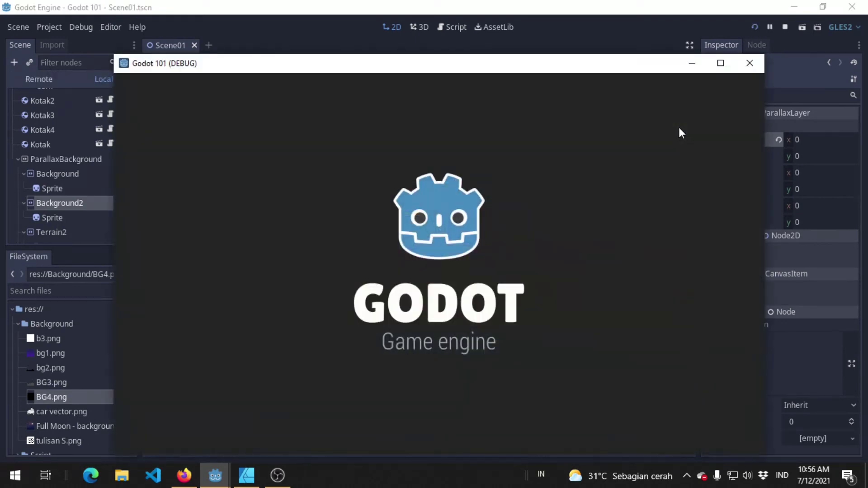
pyautogui.press('Right')
pyautogui.press('Up')
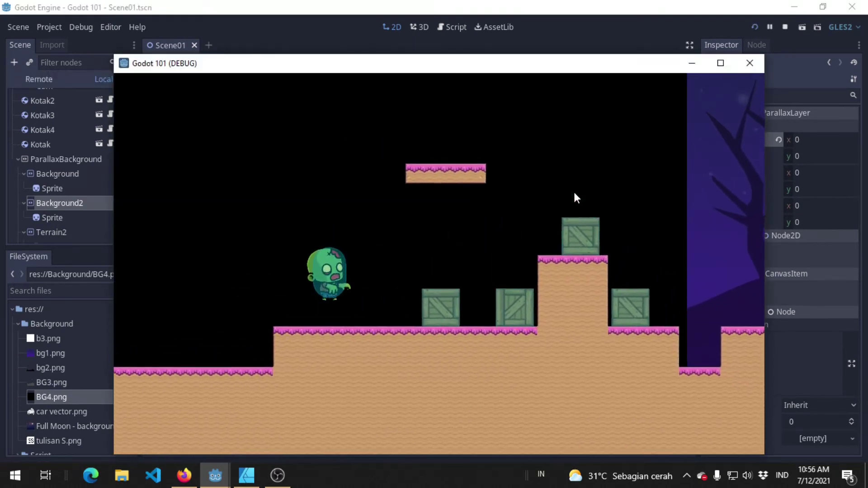
pyautogui.press('Right')
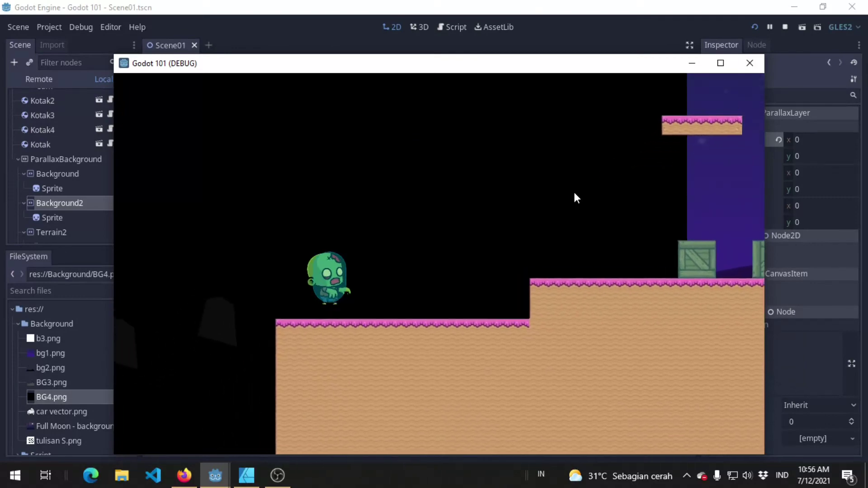
pyautogui.press('Left')
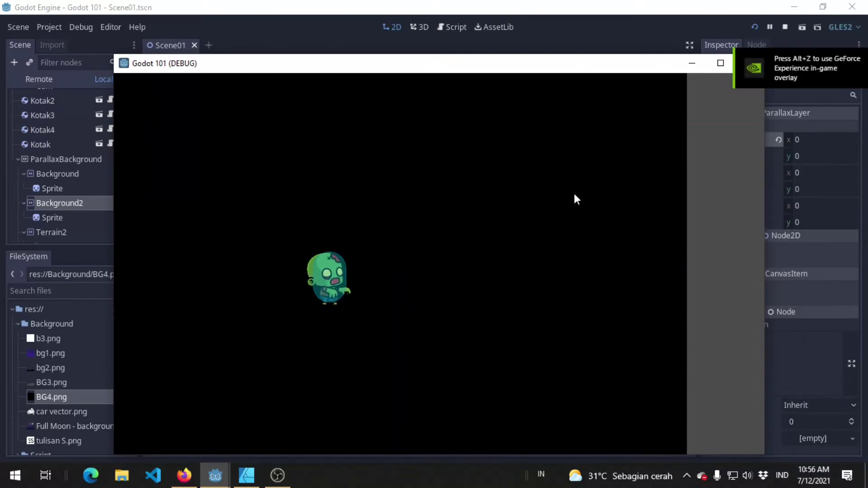
pyautogui.moveTo(698, 70); pyautogui.dragTo(618, 69)
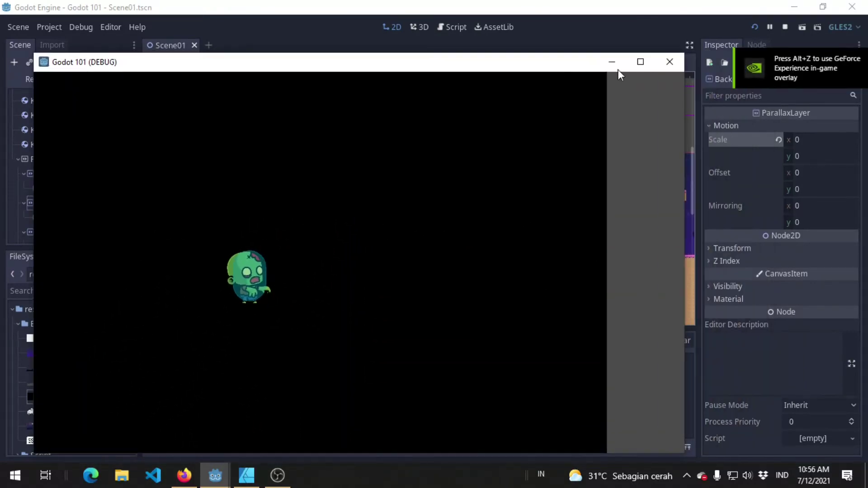
pyautogui.click(670, 63)
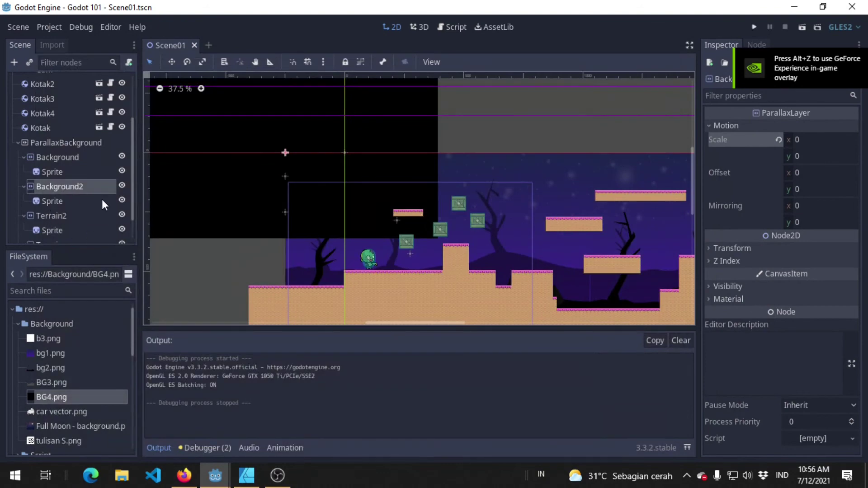
# Set Background2's position x to 0 and move it above Background in the scene tree.
pyautogui.click(755, 247)
pyautogui.click(826, 262)
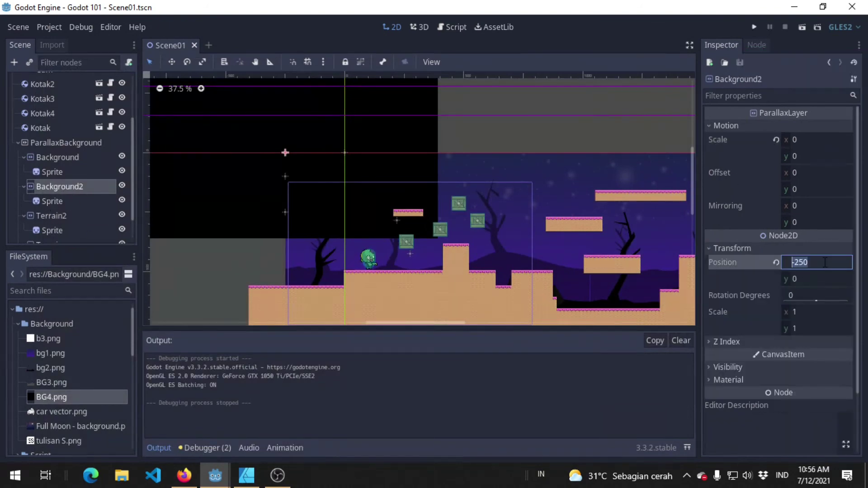
pyautogui.write('0')
pyautogui.press('Return')
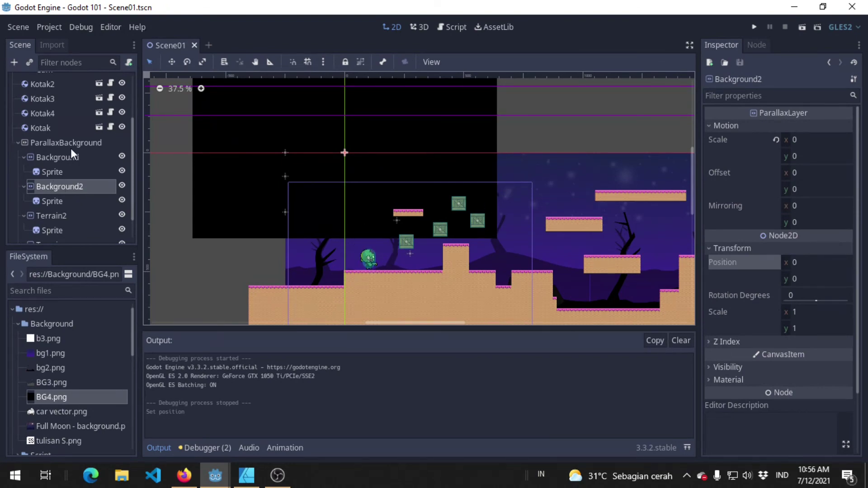
pyautogui.moveTo(32, 188); pyautogui.dragTo(30, 151)
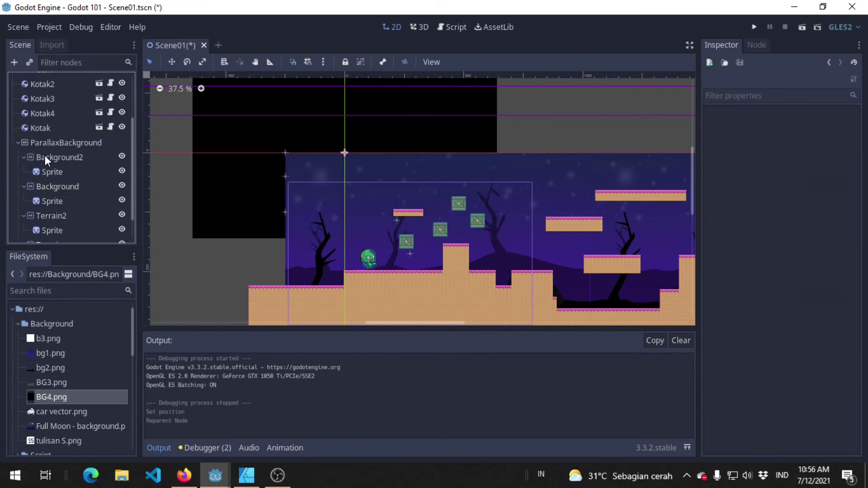
# Run the game, walk the zombie right and left to test the parallax, then close it.
pyautogui.click(750, 26)
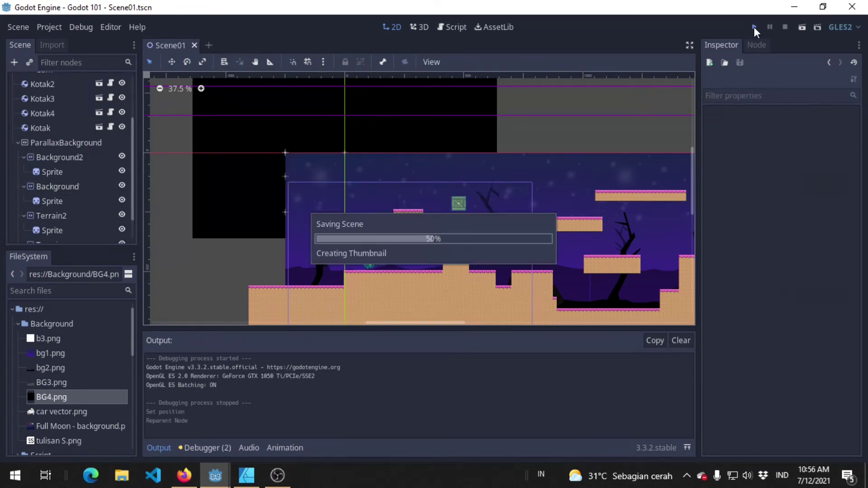
pyautogui.press('Right')
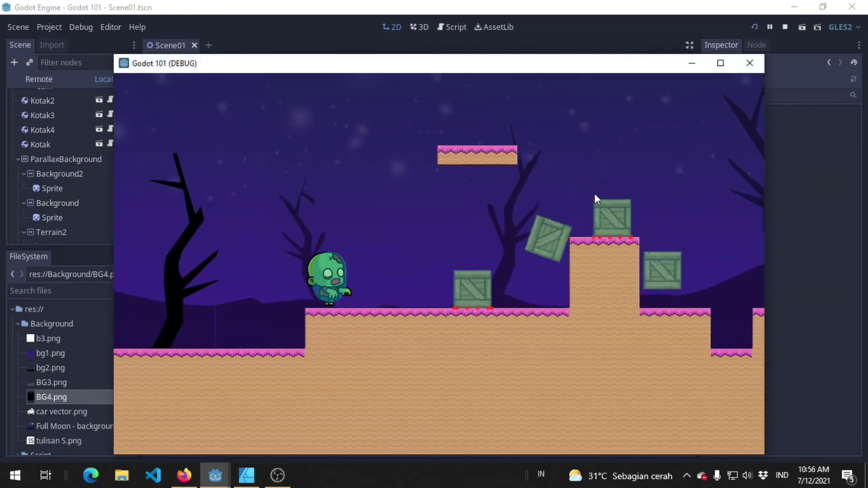
pyautogui.press('Left')
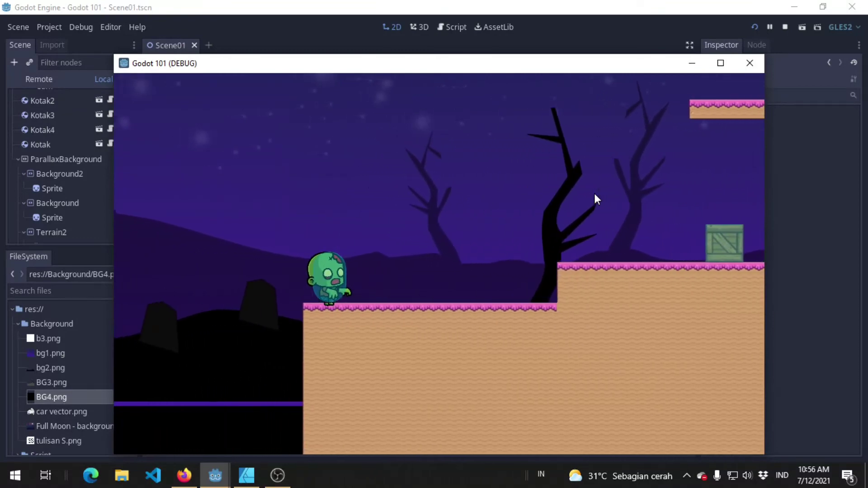
pyautogui.press('Right')
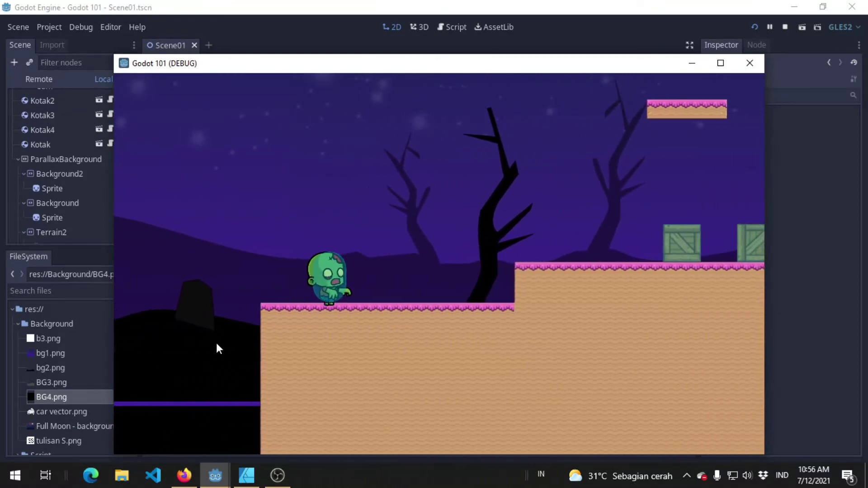
pyautogui.press('Left')
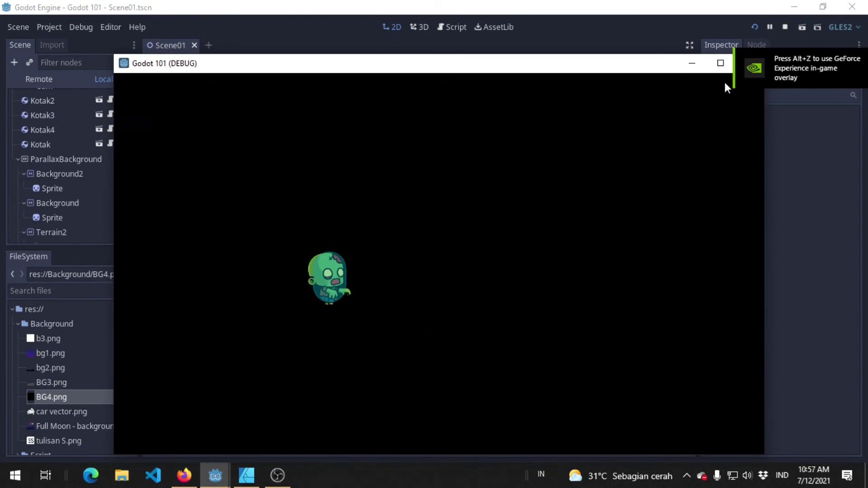
pyautogui.moveTo(659, 68); pyautogui.dragTo(592, 68)
pyautogui.click(680, 66)
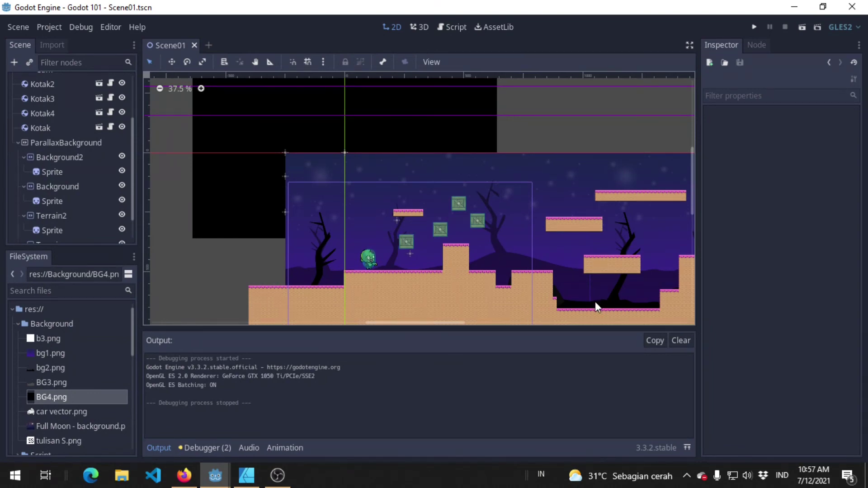
pyautogui.click(72, 187)
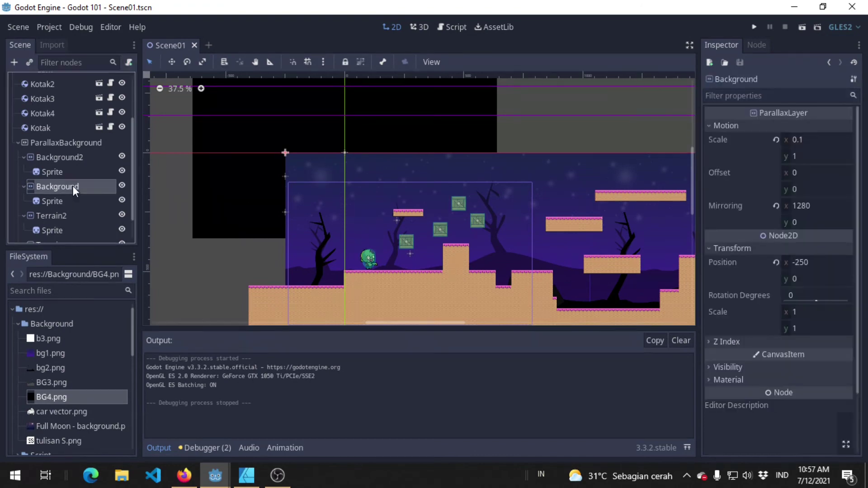
pyautogui.click(68, 217)
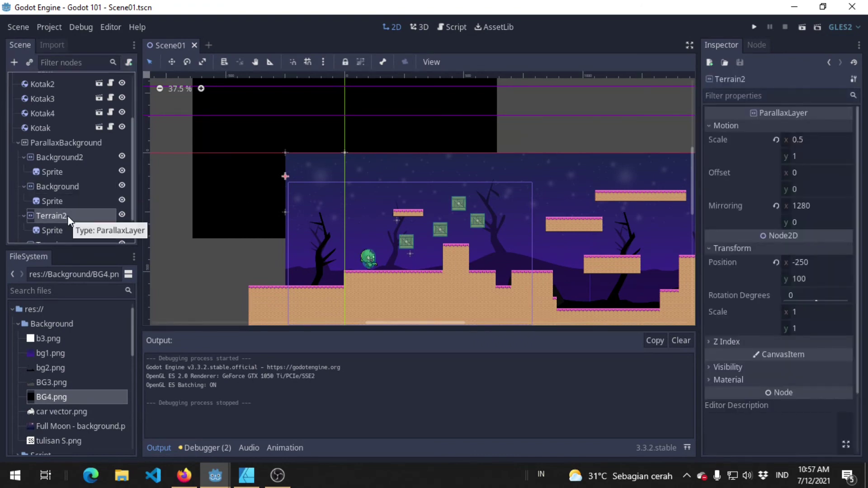
pyautogui.scroll(-1, 75, 217)
pyautogui.click(77, 217)
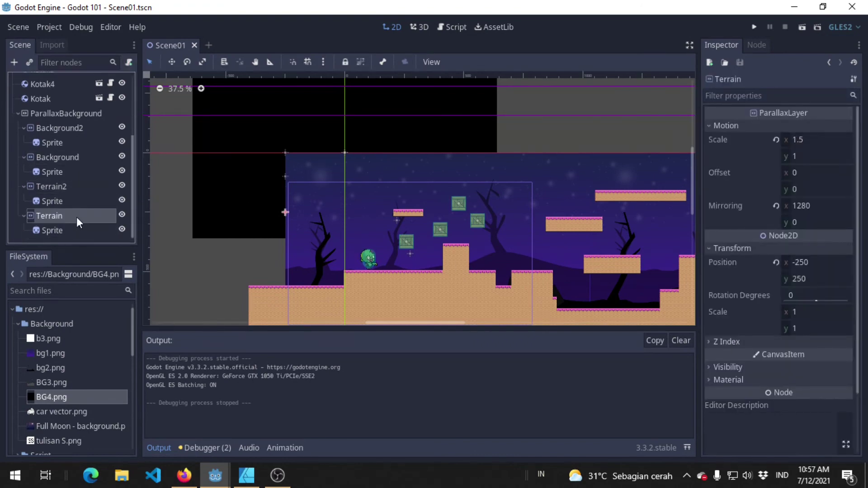
pyautogui.moveTo(549, 245); pyautogui.dragTo(483, 172, button='middle')
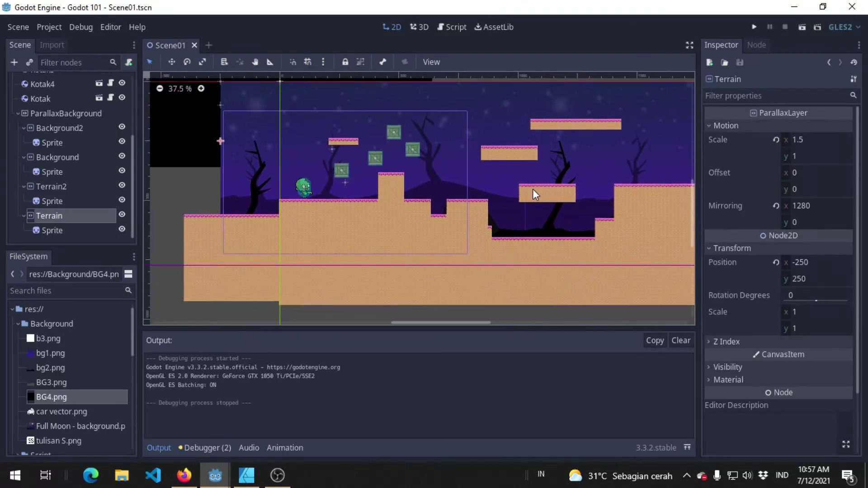
pyautogui.moveTo(532, 189); pyautogui.dragTo(403, 185, button='middle')
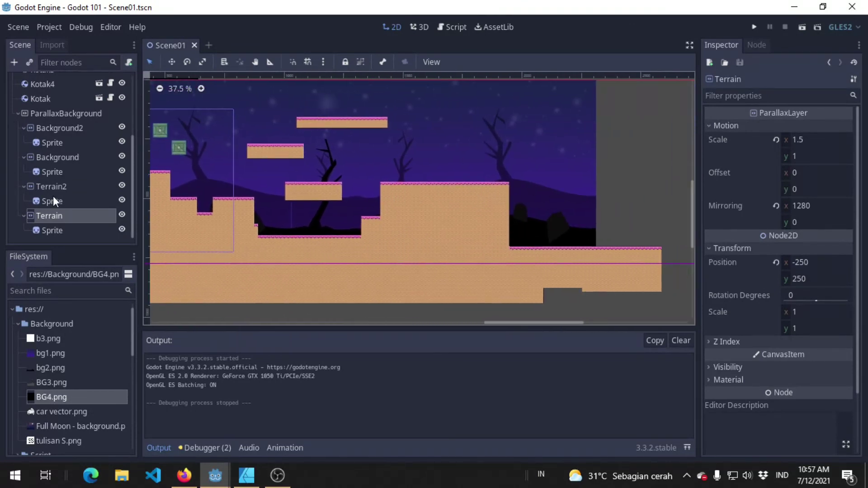
pyautogui.keyDown('shift'); pyautogui.hscroll(-5, 446, 209); pyautogui.keyUp('shift')
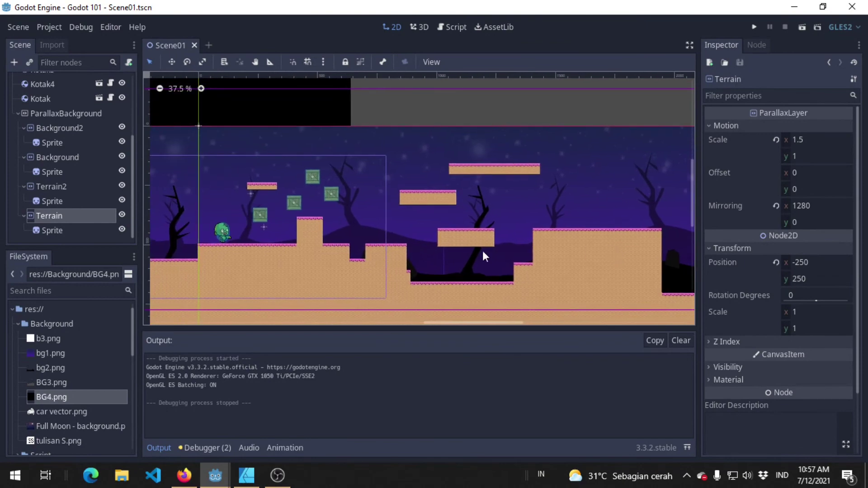
pyautogui.keyDown('shift'); pyautogui.hscroll(-1, 538, 226); pyautogui.keyUp('shift')
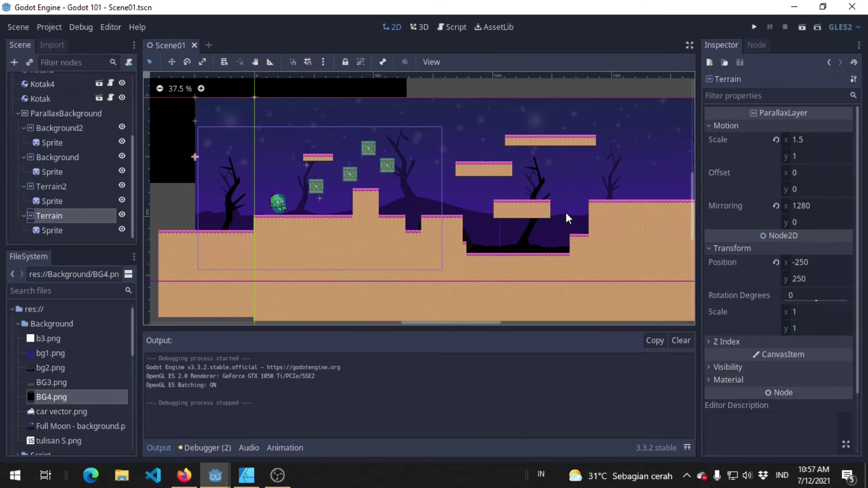
# Duplicate ParallaxBackground with all its layers as ParallaxBackground2.
pyautogui.click(24, 216)
pyautogui.click(87, 128)
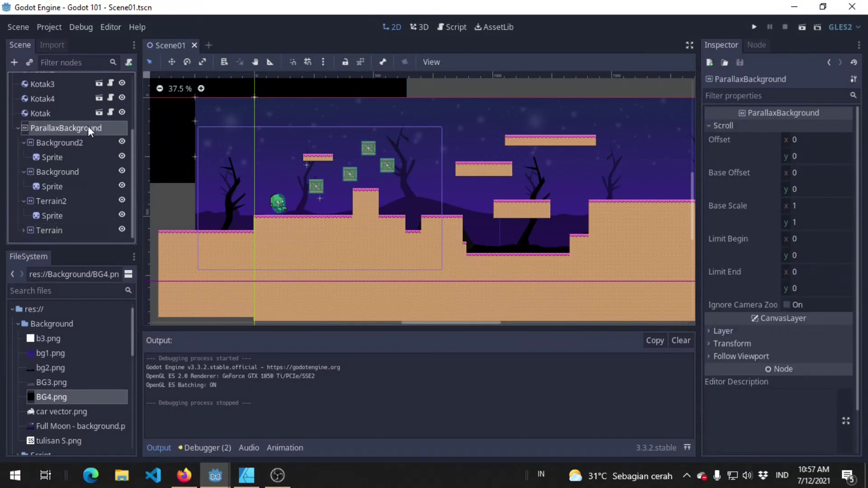
pyautogui.rightClick(92, 128)
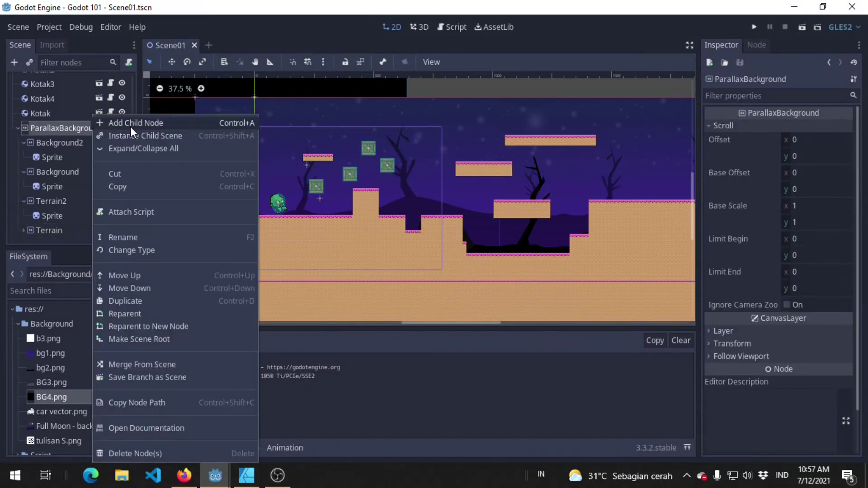
pyautogui.click(194, 300)
# Delete the copied Background2 and Background layers from ParallaxBackground2.
pyautogui.scroll(-3, 82, 226)
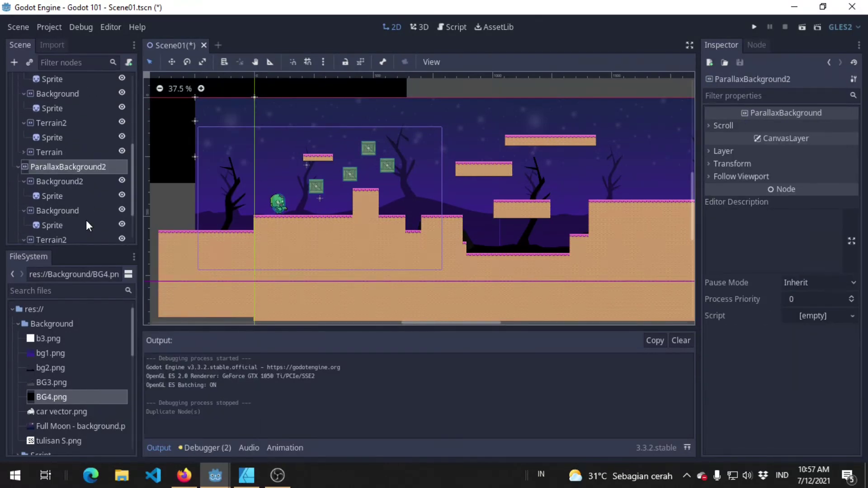
pyautogui.click(86, 182)
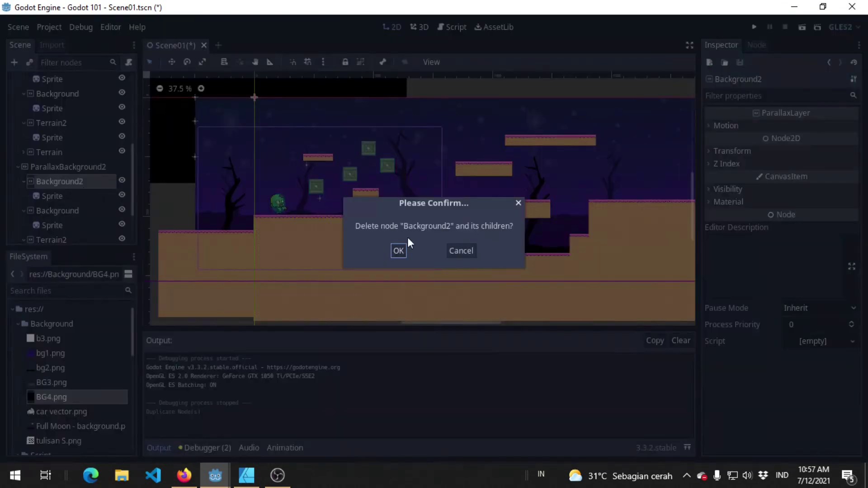
pyautogui.click(399, 250)
pyautogui.click(81, 181)
pyautogui.press('Delete')
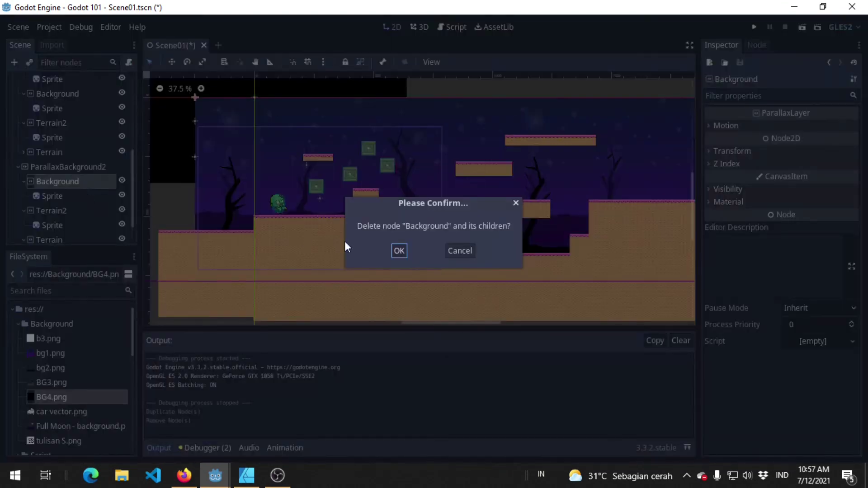
pyautogui.click(395, 249)
pyautogui.click(71, 172)
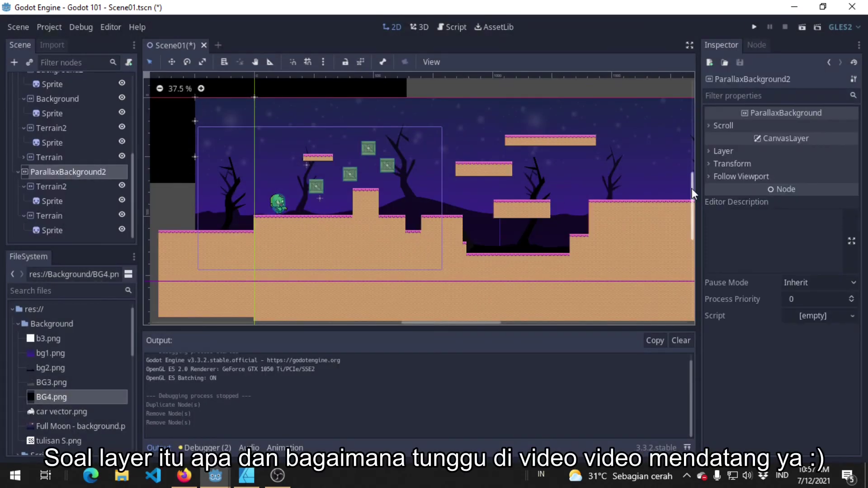
# Change ParallaxBackground2's canvas layer from -100 to 0 so it draws in front.
pyautogui.click(749, 151)
pyautogui.click(747, 149)
pyautogui.click(740, 175)
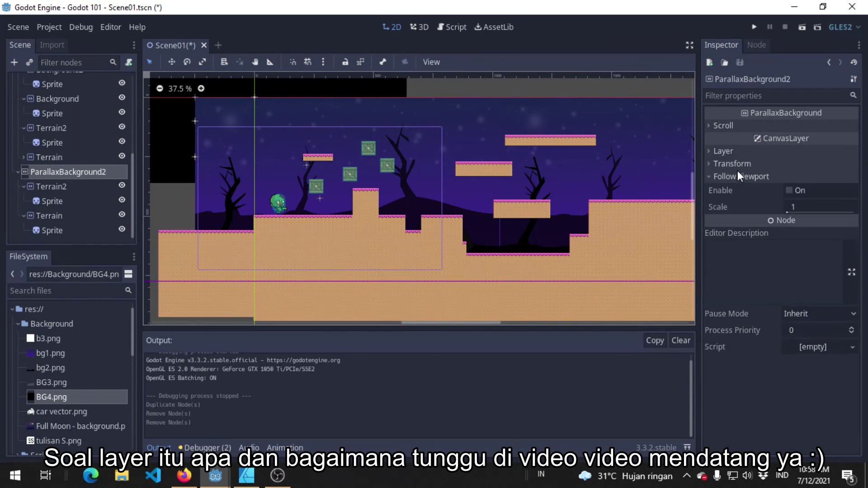
pyautogui.click(737, 172)
pyautogui.click(740, 163)
pyautogui.click(739, 164)
pyautogui.click(739, 151)
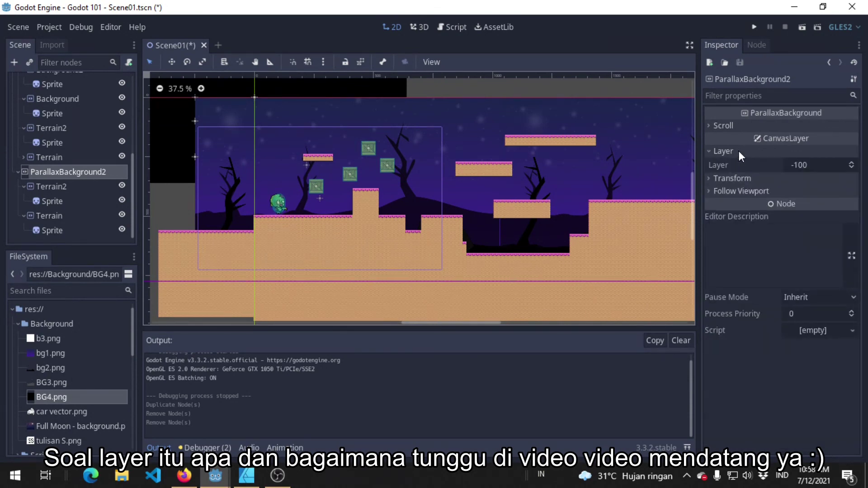
pyautogui.click(807, 168)
pyautogui.write('0')
pyautogui.press('Return')
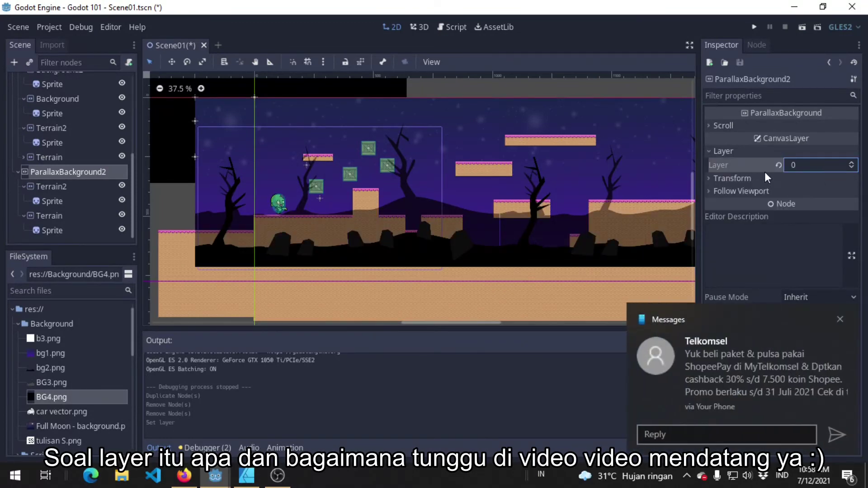
pyautogui.click(840, 319)
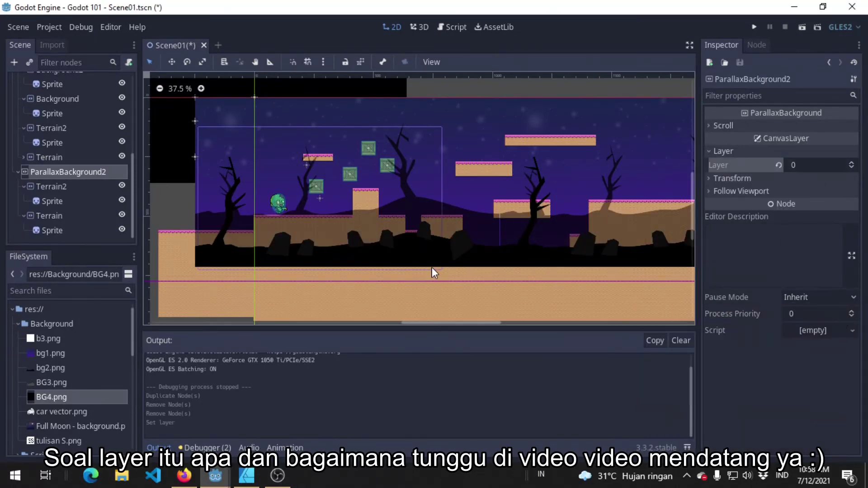
# Delete the copied Terrain2 layer from ParallaxBackground2.
pyautogui.click(75, 192)
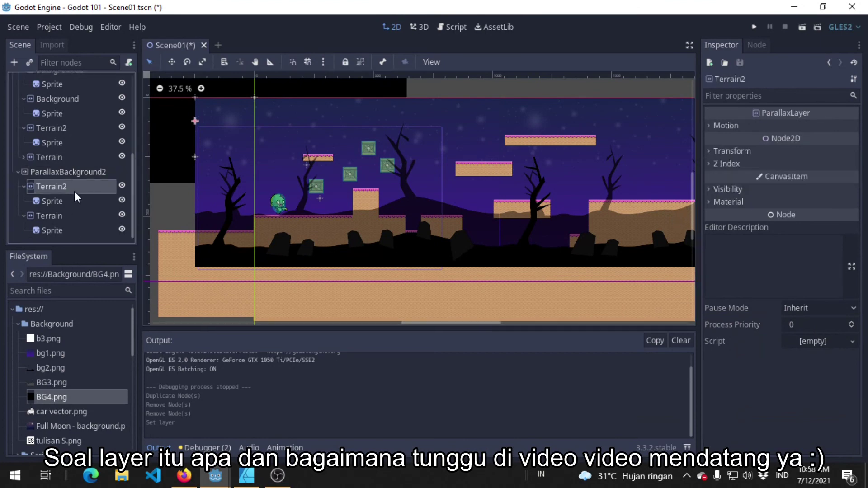
pyautogui.press('Delete')
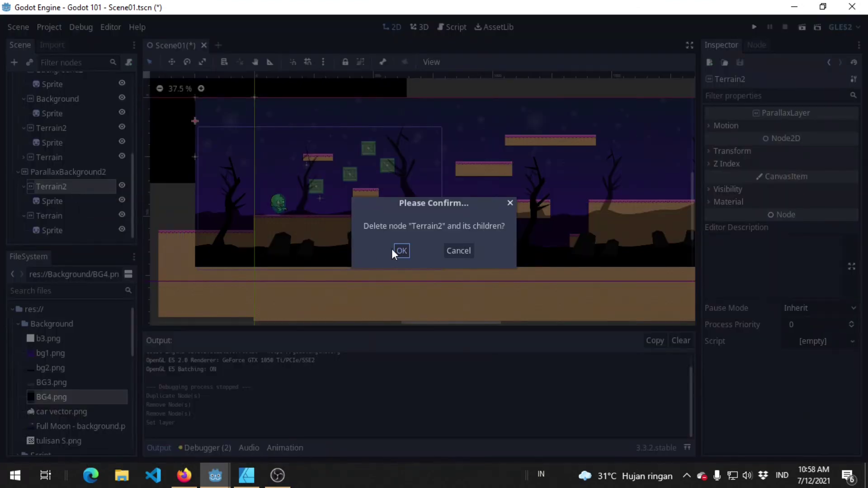
pyautogui.click(401, 250)
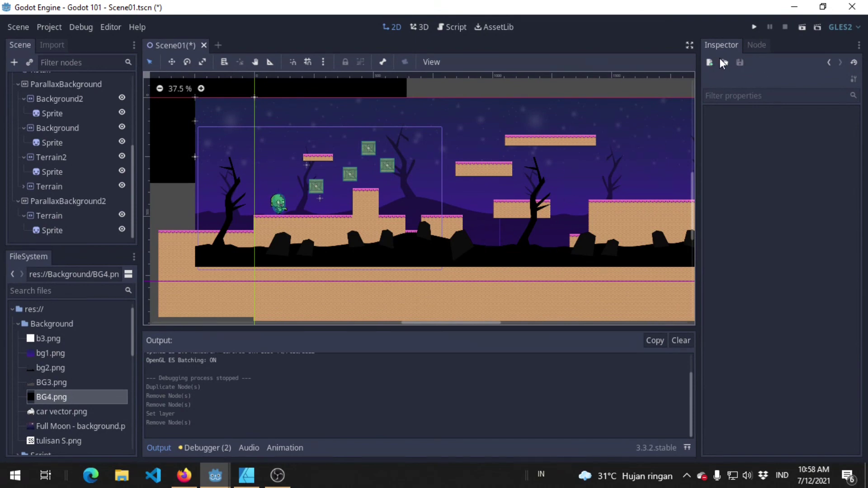
# Run the game, walk and jump the zombie right past the foreground terrain, then close it.
pyautogui.click(752, 27)
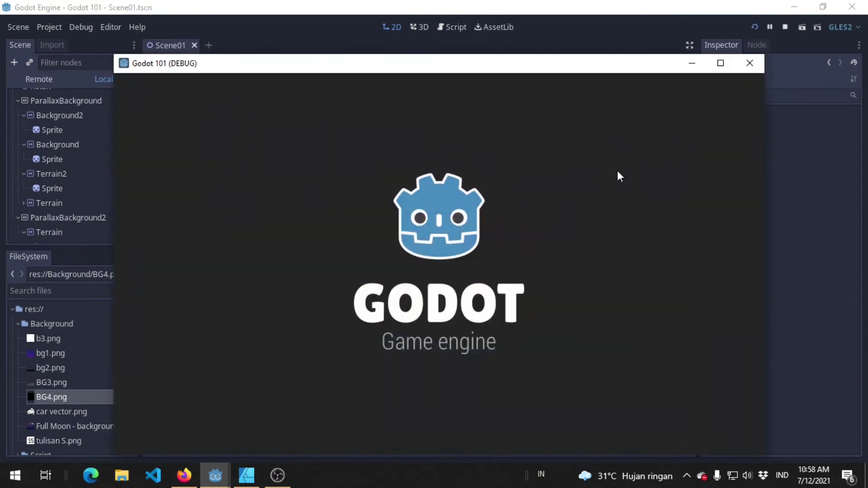
pyautogui.press('Right')
pyautogui.press('Up')
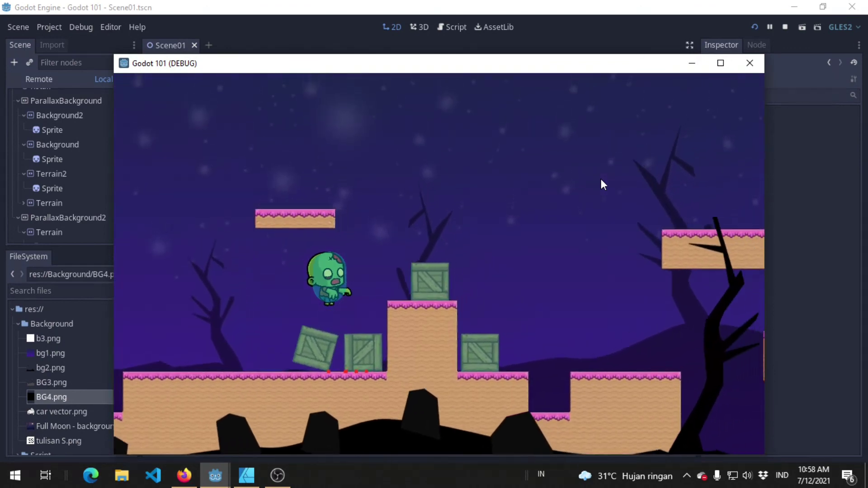
pyautogui.press('Right')
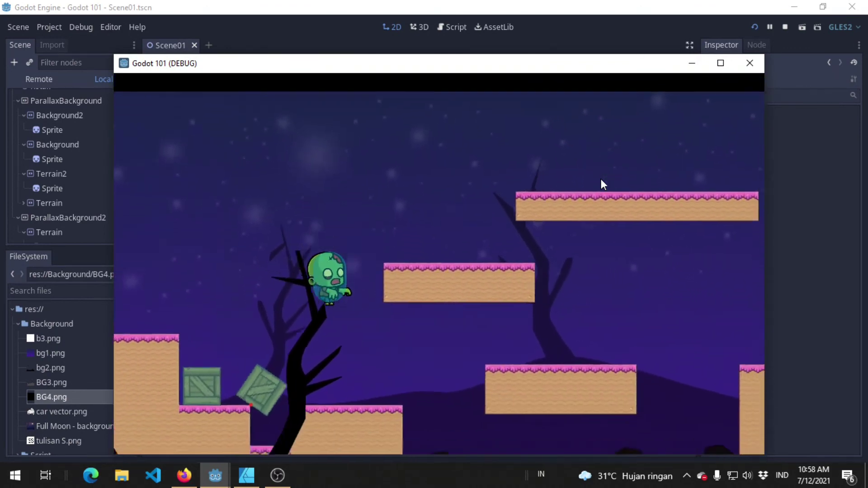
pyautogui.press('Right')
pyautogui.press('Up')
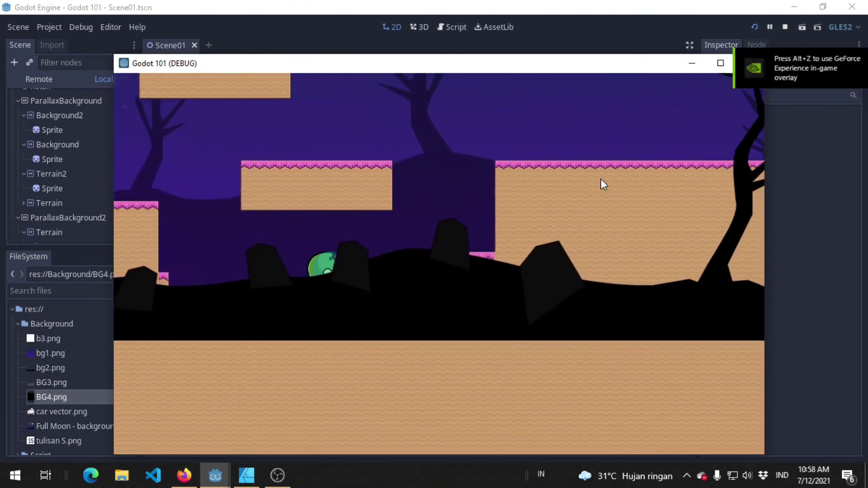
pyautogui.press('Right')
pyautogui.press('Up')
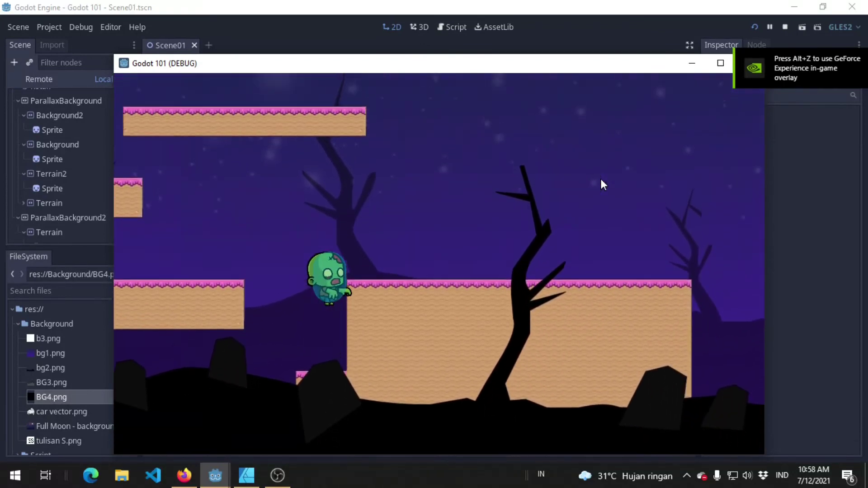
pyautogui.press('Right')
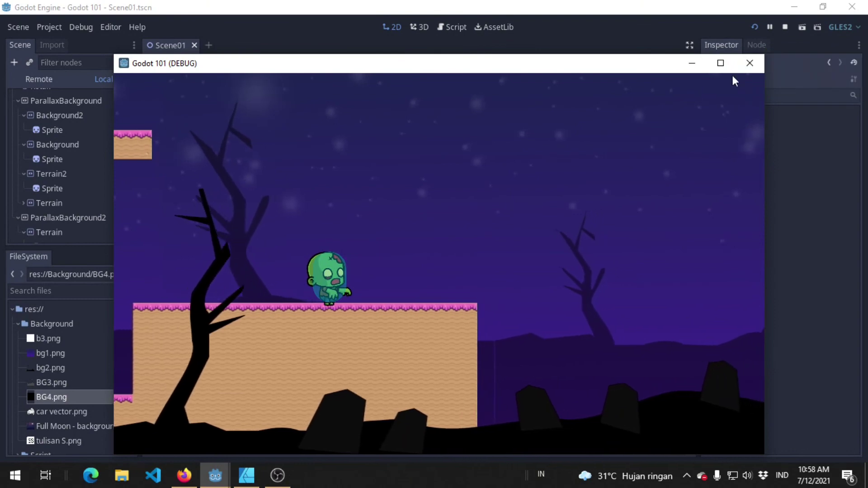
pyautogui.click(748, 63)
# Move the foreground Terrain layer down to position y 350.
pyautogui.click(362, 266)
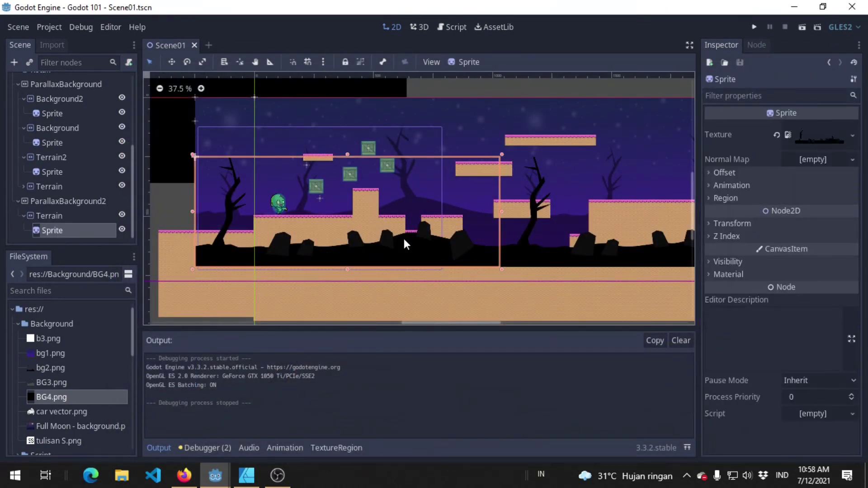
pyautogui.click(101, 218)
pyautogui.click(750, 151)
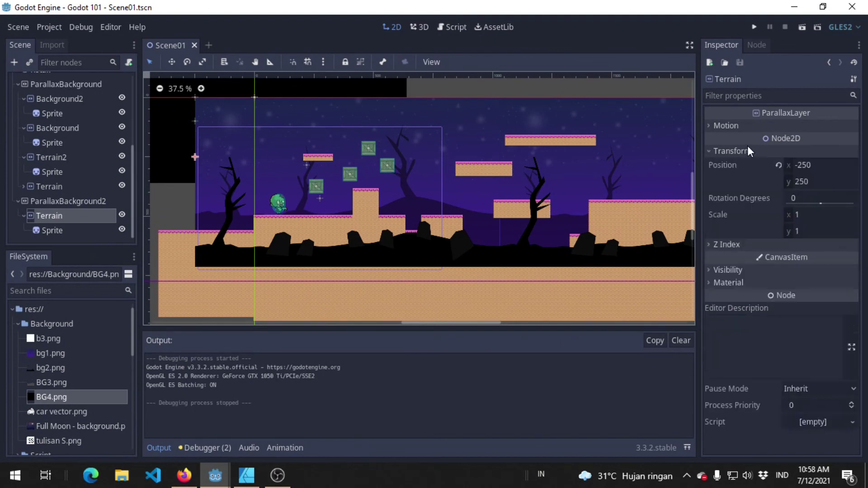
pyautogui.click(831, 181)
pyautogui.write('350')
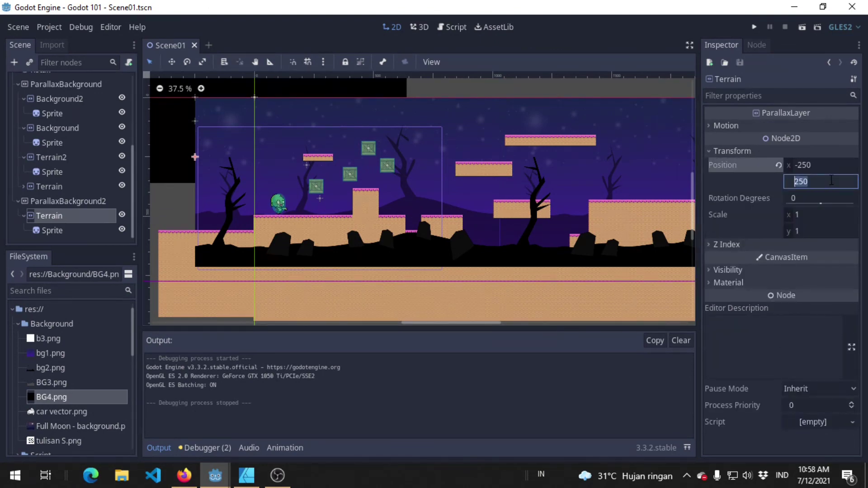
pyautogui.press('Return')
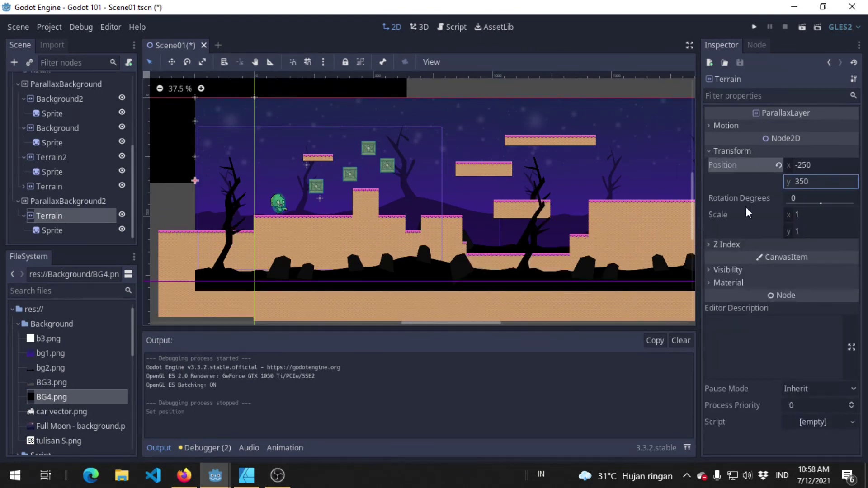
# Tint the Terrain layer a translucent dark olive brown (d467530e, alpha 212) via Modulate.
pyautogui.click(748, 270)
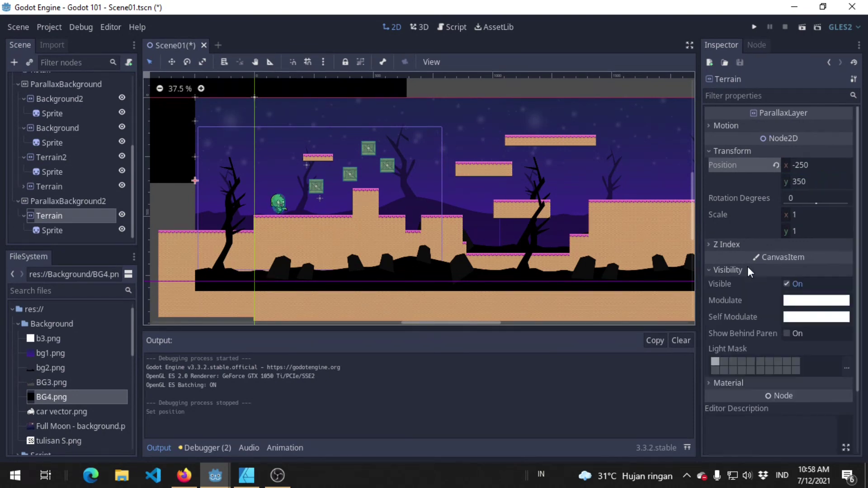
pyautogui.click(801, 310)
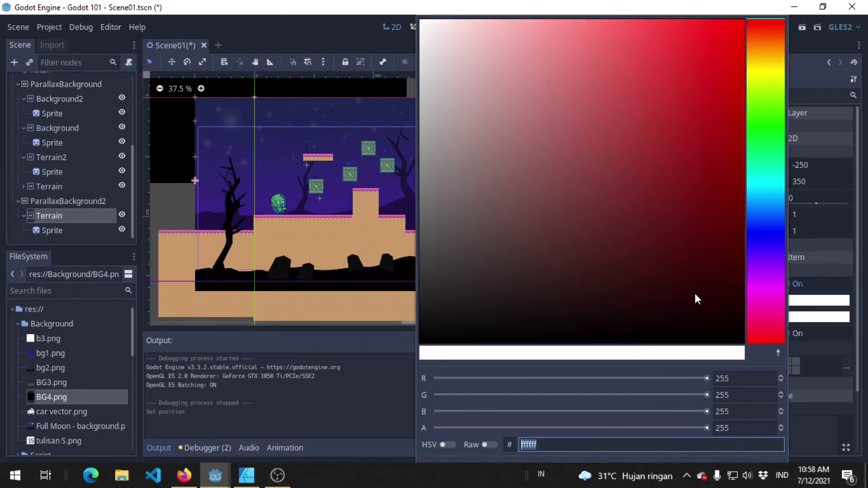
pyautogui.click(509, 212)
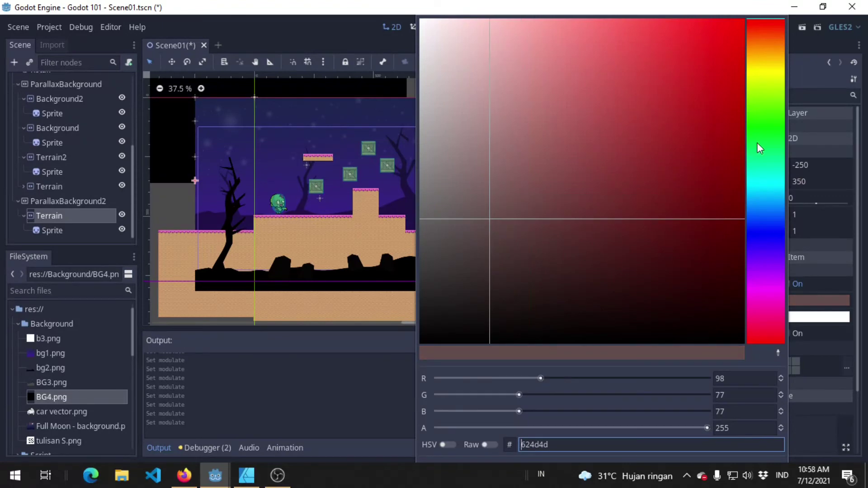
pyautogui.click(765, 60)
pyautogui.click(685, 187)
pyautogui.moveTo(685, 188); pyautogui.dragTo(700, 212)
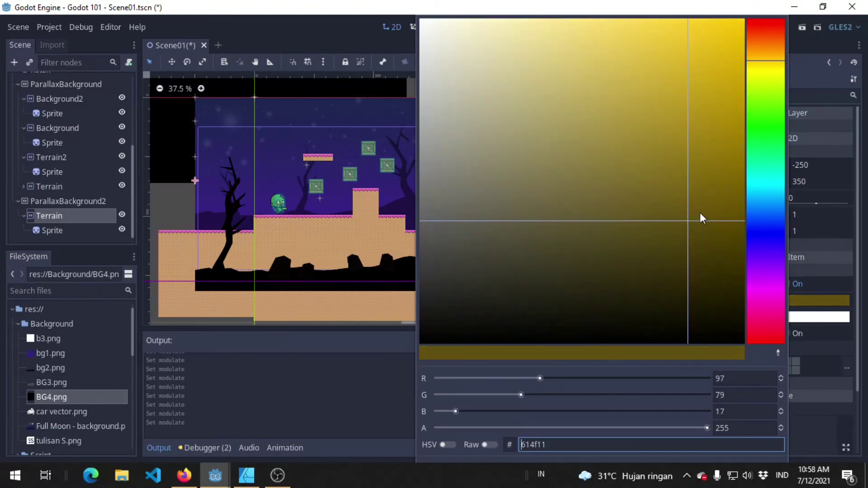
pyautogui.moveTo(606, 428); pyautogui.dragTo(652, 433)
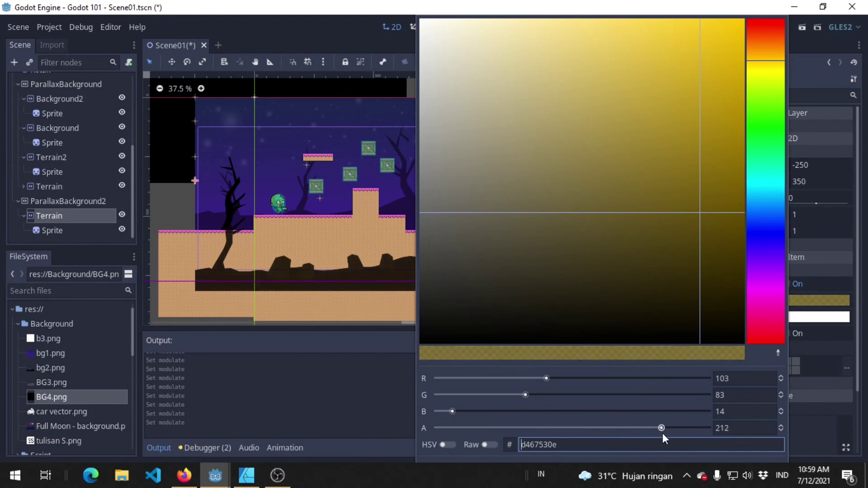
pyautogui.click(797, 36)
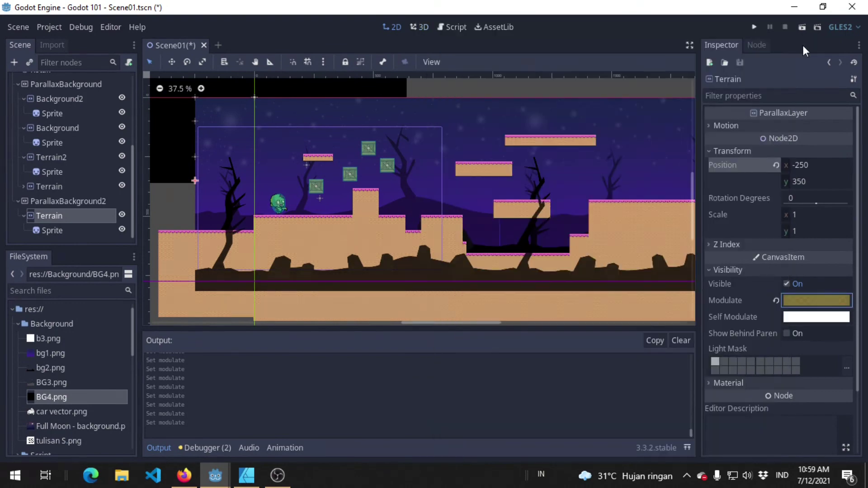
# Test-run the game to check the tinted terrain, then reselect the Terrain layer.
pyautogui.click(754, 27)
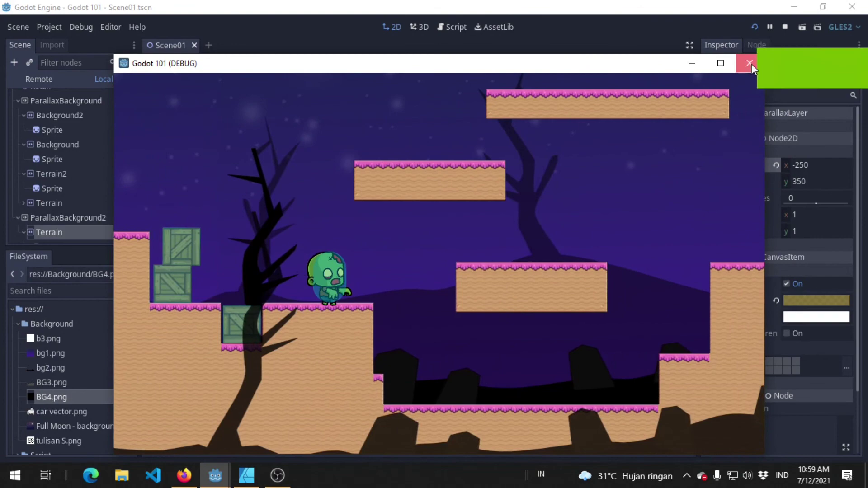
pyautogui.click(750, 63)
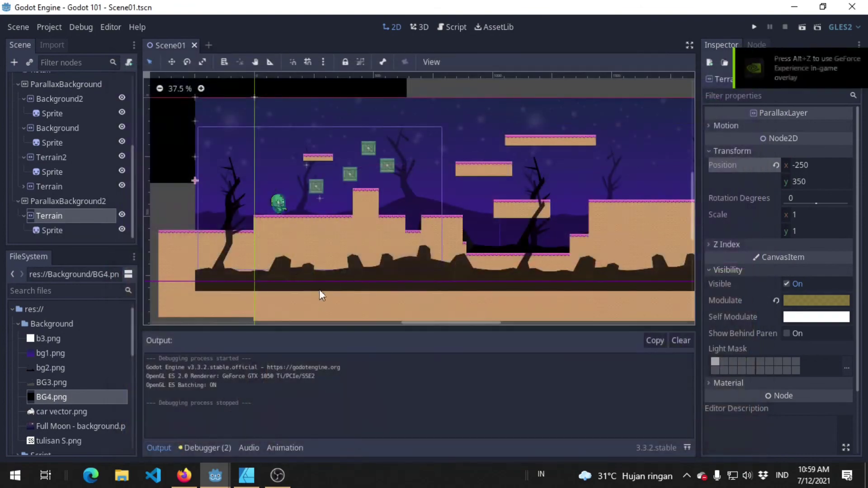
pyautogui.click(80, 202)
pyautogui.click(91, 216)
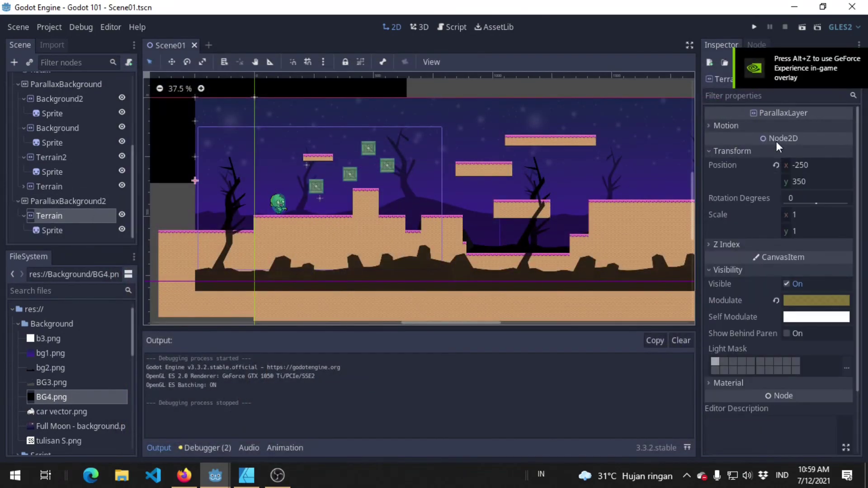
# Raise the Terrain layer's motion scale x to 3 and run the game again.
pyautogui.click(769, 127)
pyautogui.click(818, 139)
pyautogui.write('3')
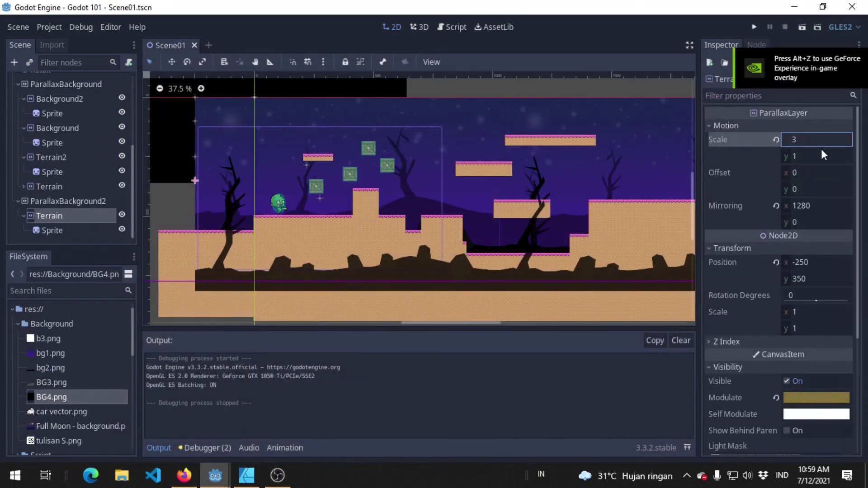
pyautogui.press('Return')
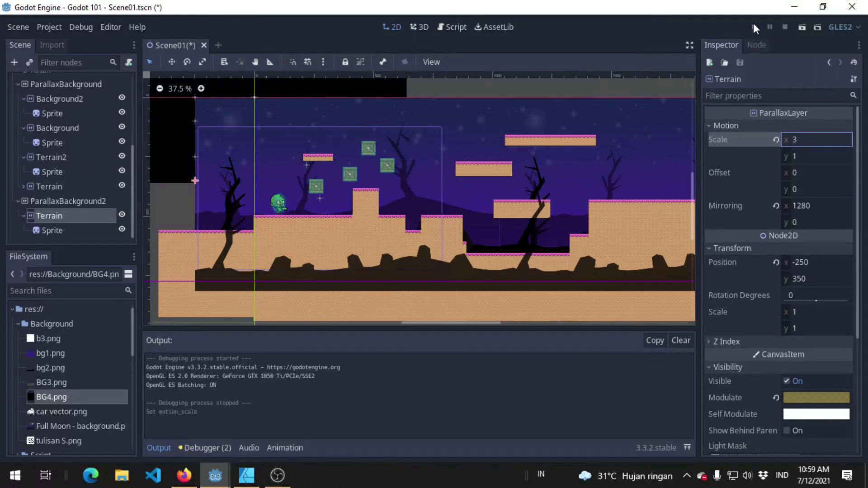
pyautogui.click(753, 24)
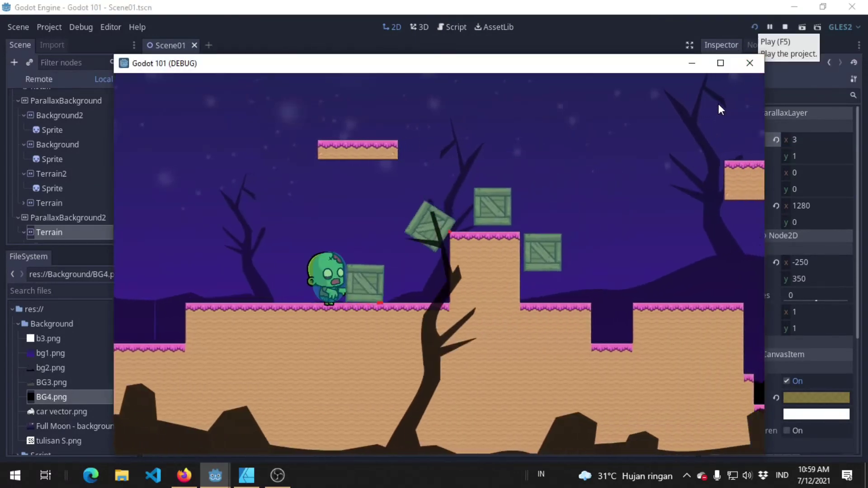
# Walk and jump the zombie right onto a wide sand platform, watching the foreground terrain scroll past.
pyautogui.press('Right')
pyautogui.press('Up')
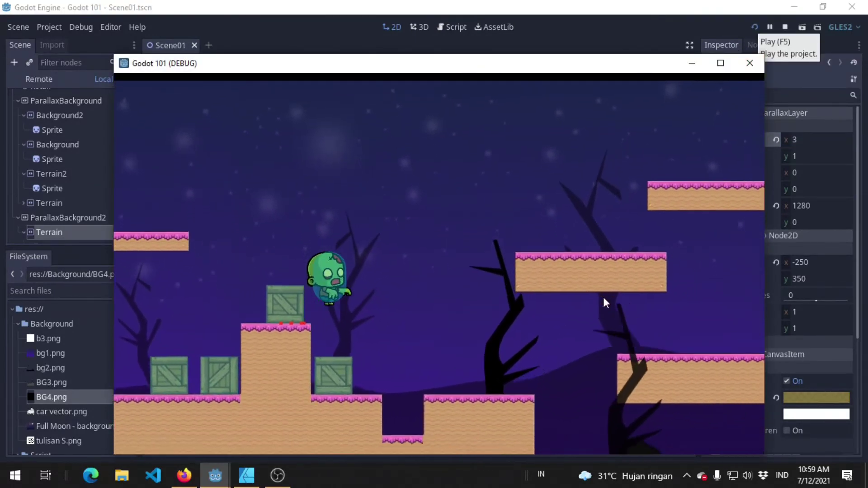
pyautogui.press('Right')
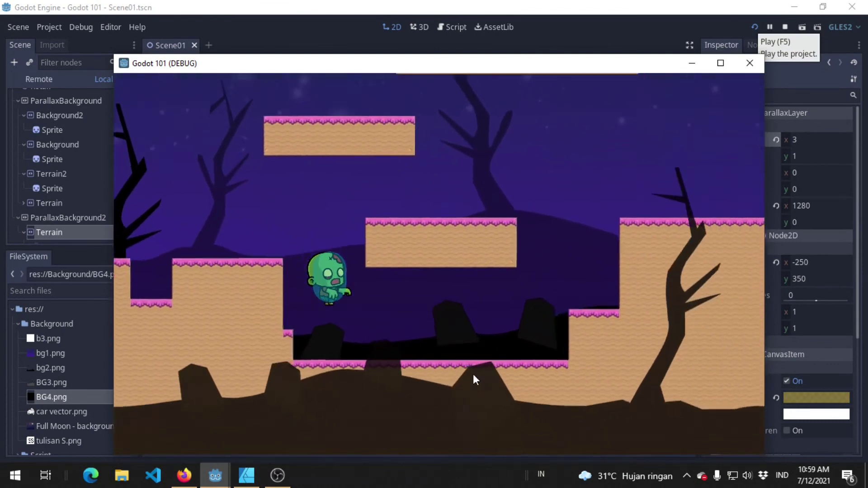
pyautogui.press('Right')
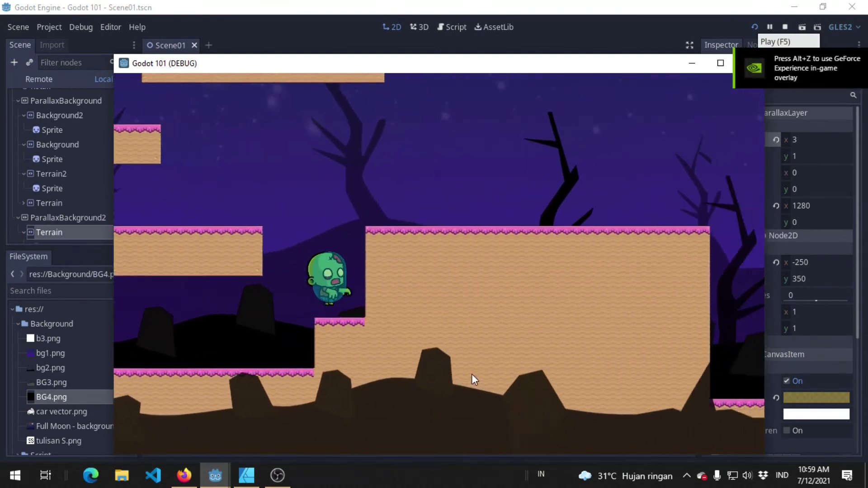
pyautogui.press('Up')
pyautogui.press('Left')
pyautogui.press('Right')
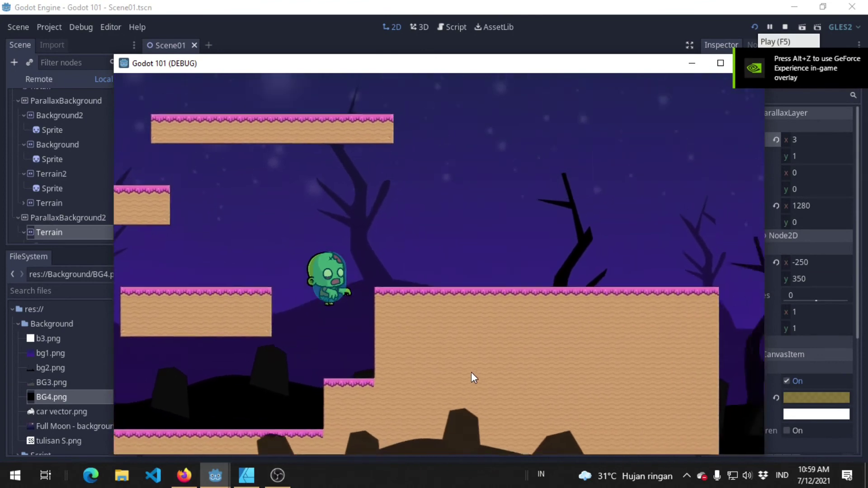
pyautogui.press('Right')
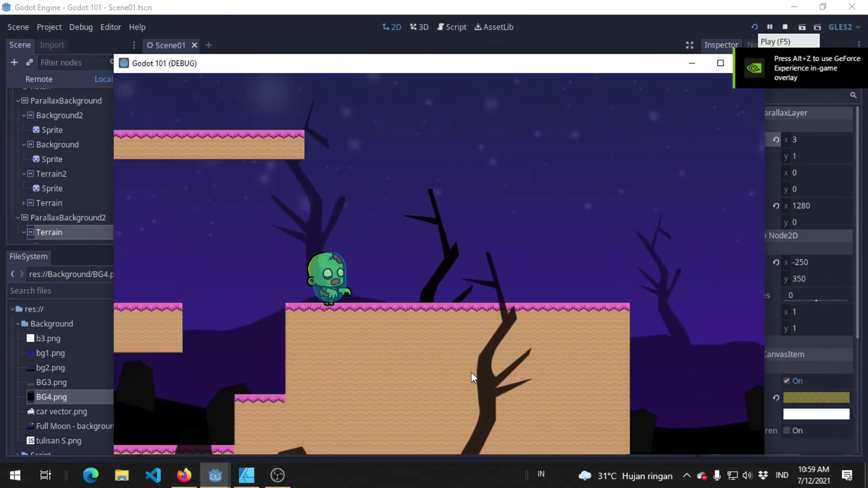
pyautogui.press('Left')
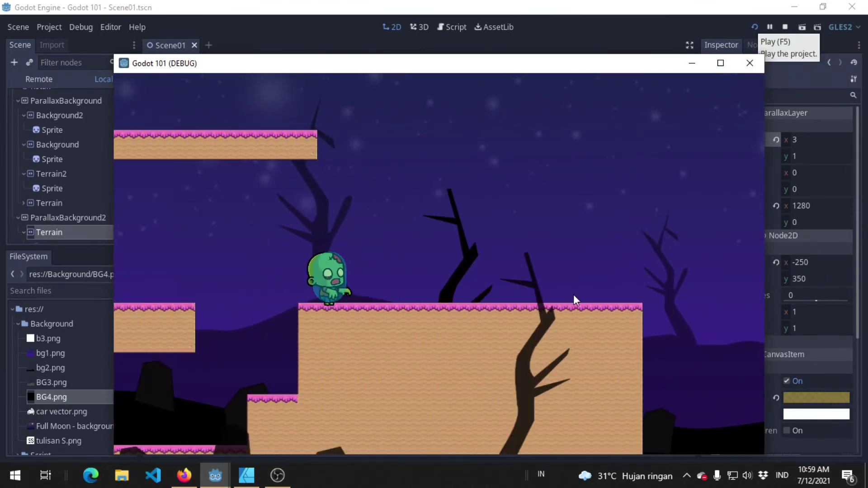